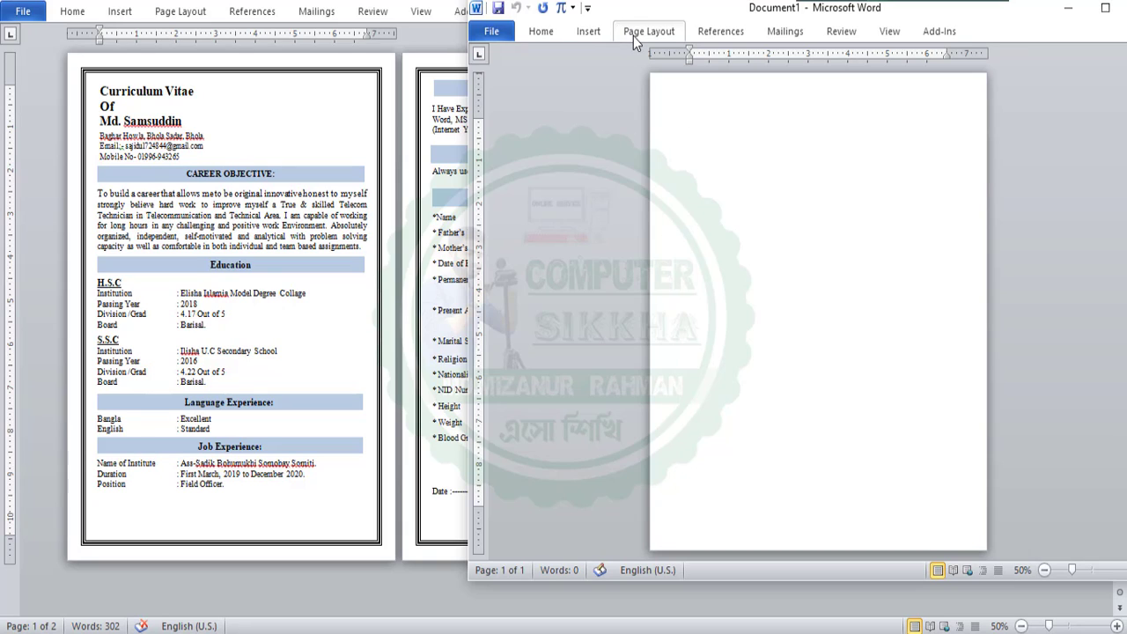
# Apply a 3 pt double-line Box page border around the whole page
pyautogui.click(641, 40)
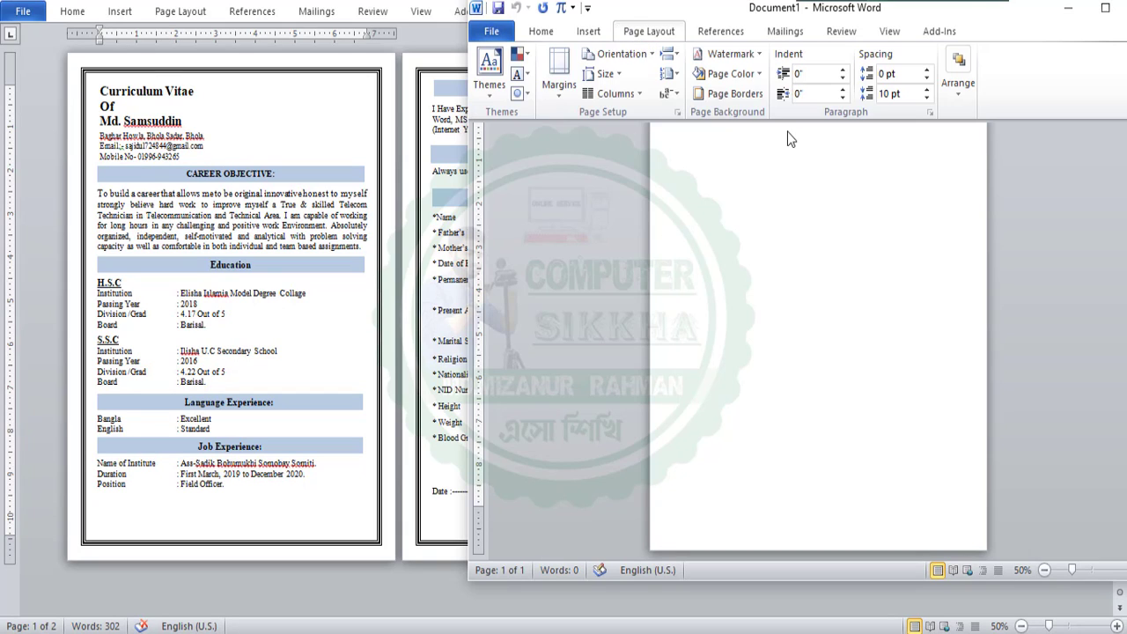
pyautogui.click(723, 98)
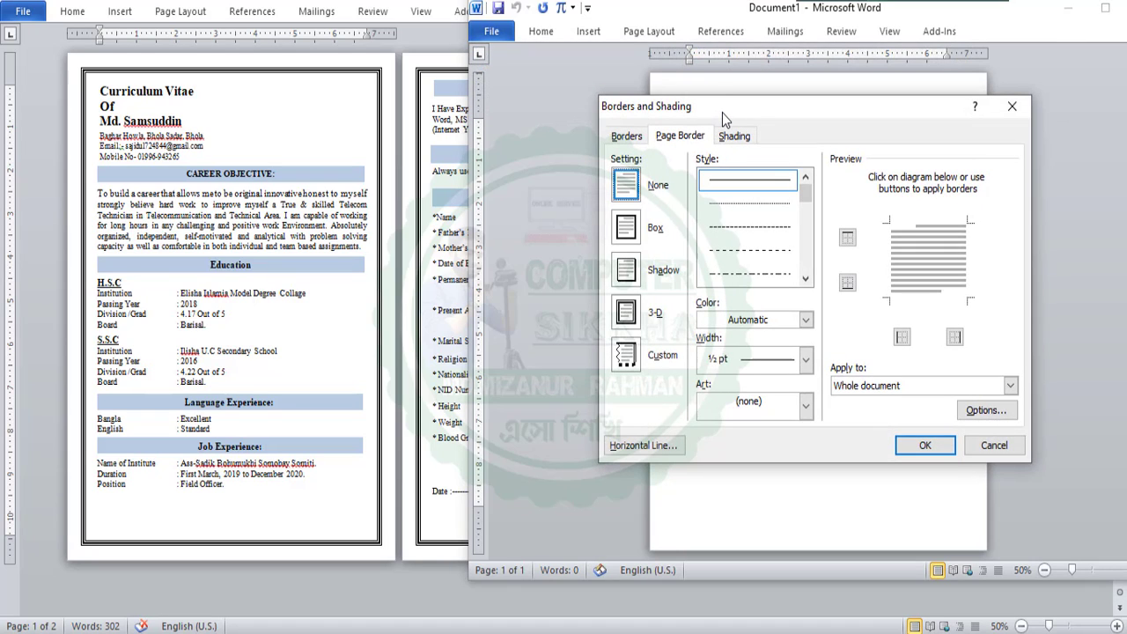
pyautogui.scroll(-3, 748, 229)
pyautogui.click(749, 274)
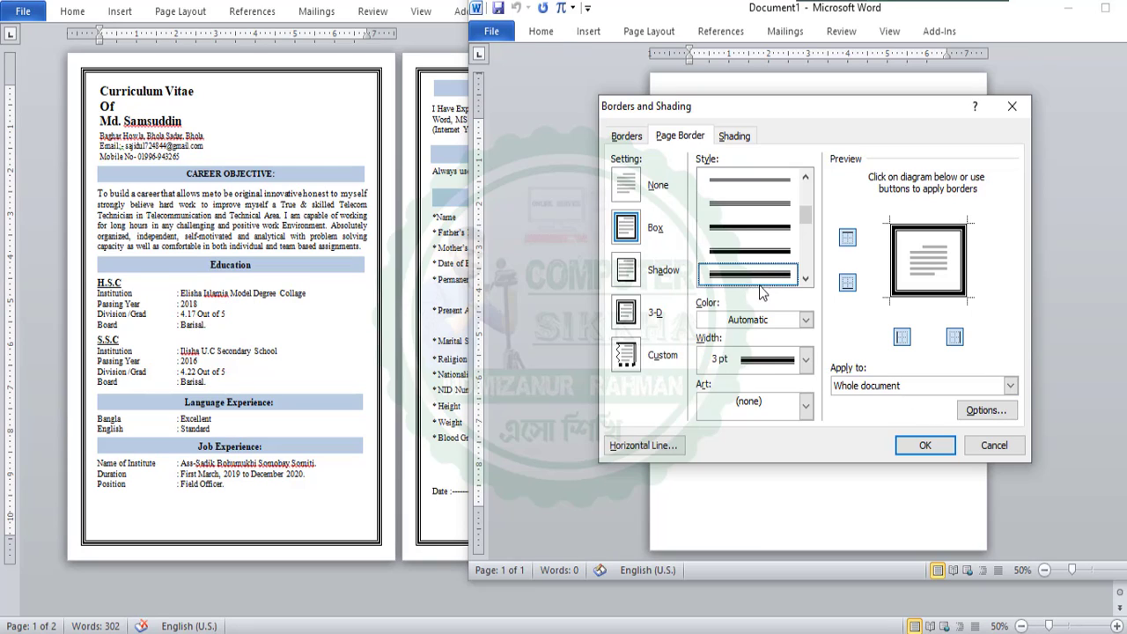
pyautogui.click(929, 443)
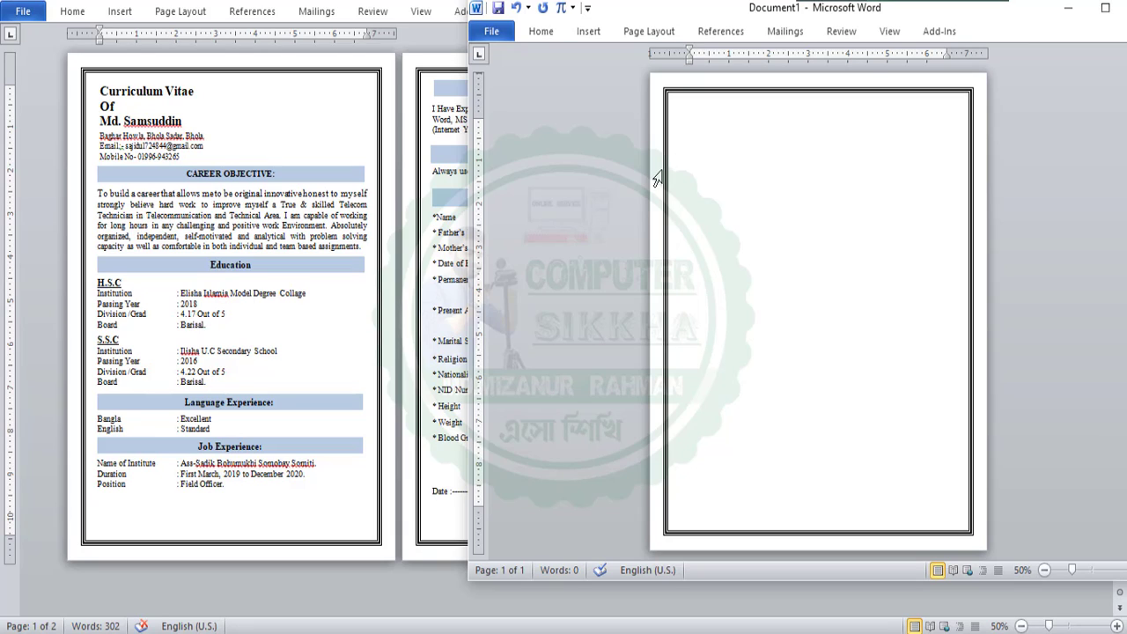
# Copy the 'Curriculum Vitae', 'Of' and candidate-name title lines from the reference CV into the new document
pyautogui.click(103, 89)
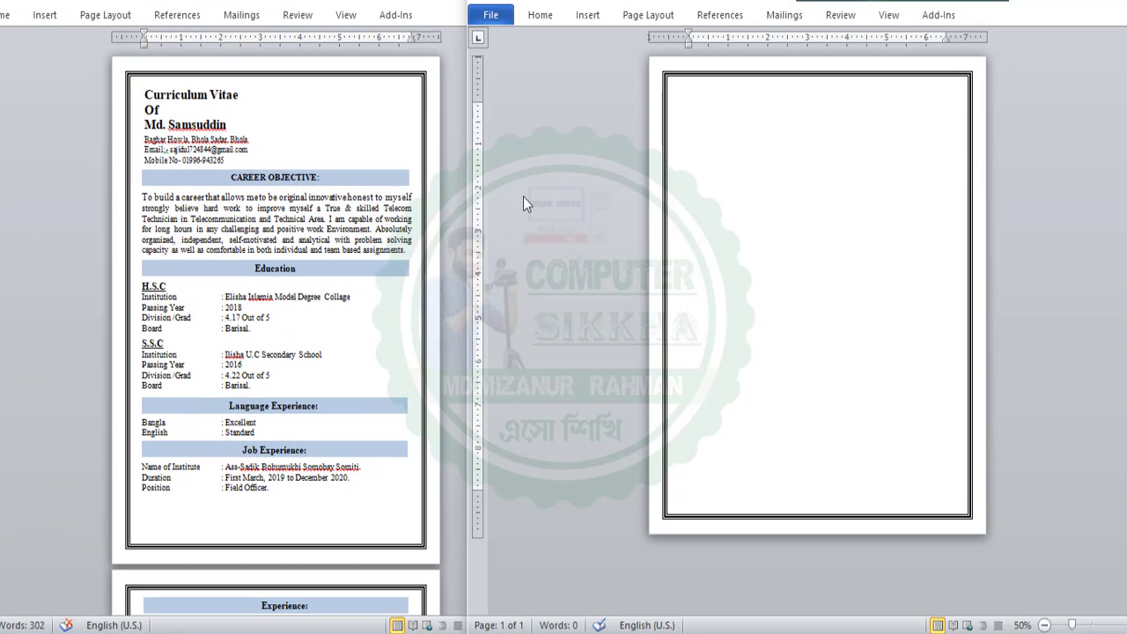
pyautogui.click(242, 137)
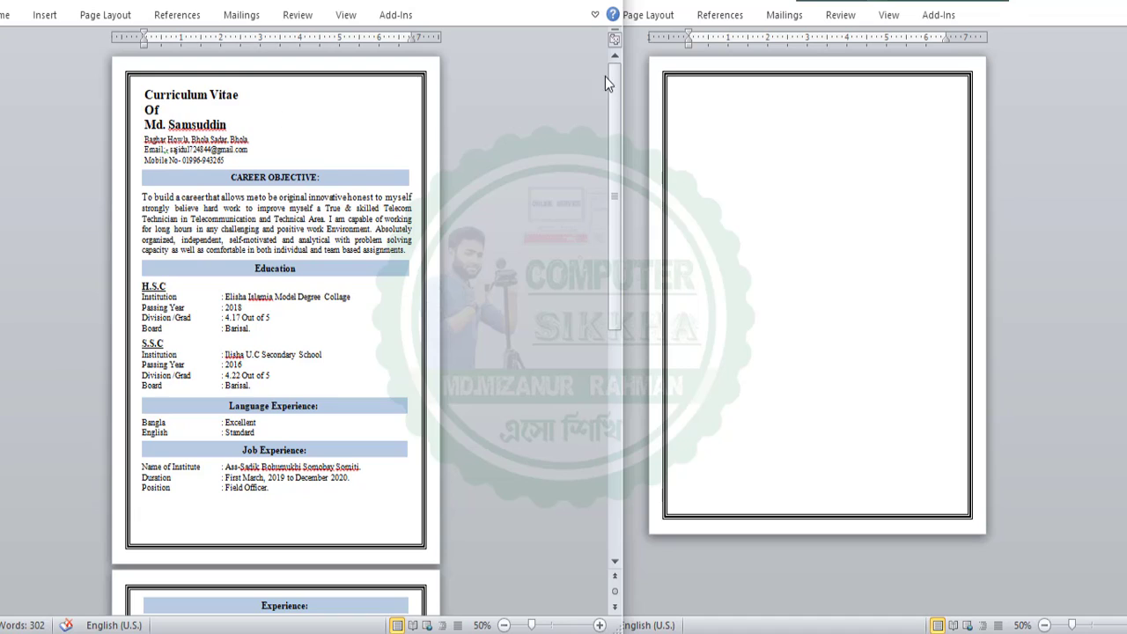
pyautogui.moveTo(227, 122)
pyautogui.mouseDown()
pyautogui.moveTo(150, 91)
pyautogui.moveTo(227, 127)
pyautogui.mouseUp()
pyautogui.click(159, 100)
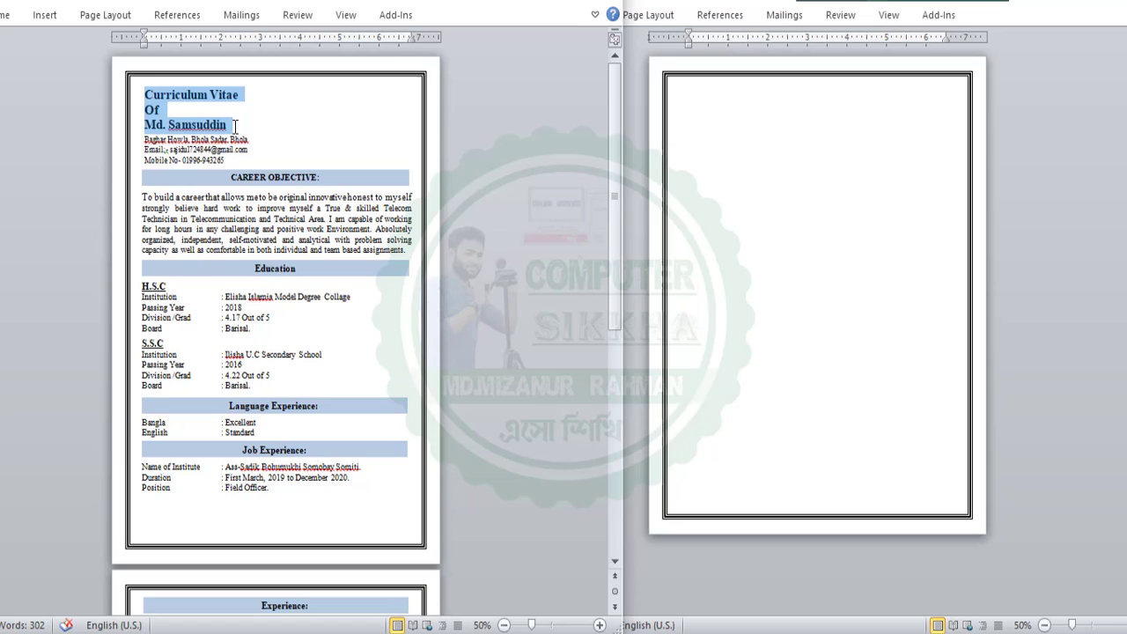
pyautogui.rightClick(157, 103)
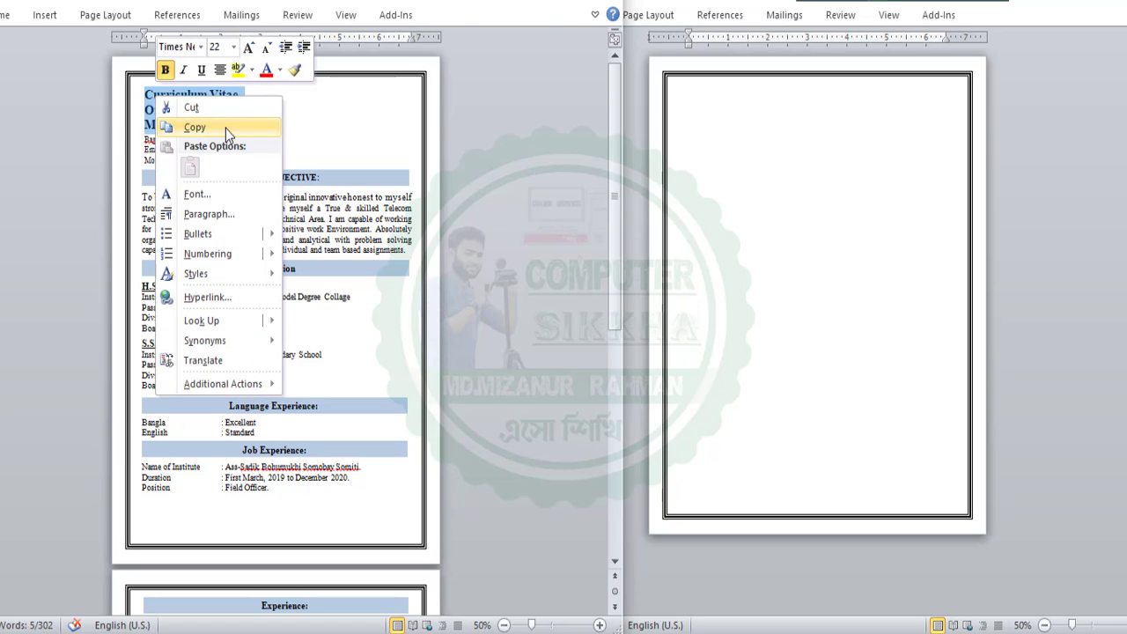
pyautogui.click(226, 129)
pyautogui.click(739, 120)
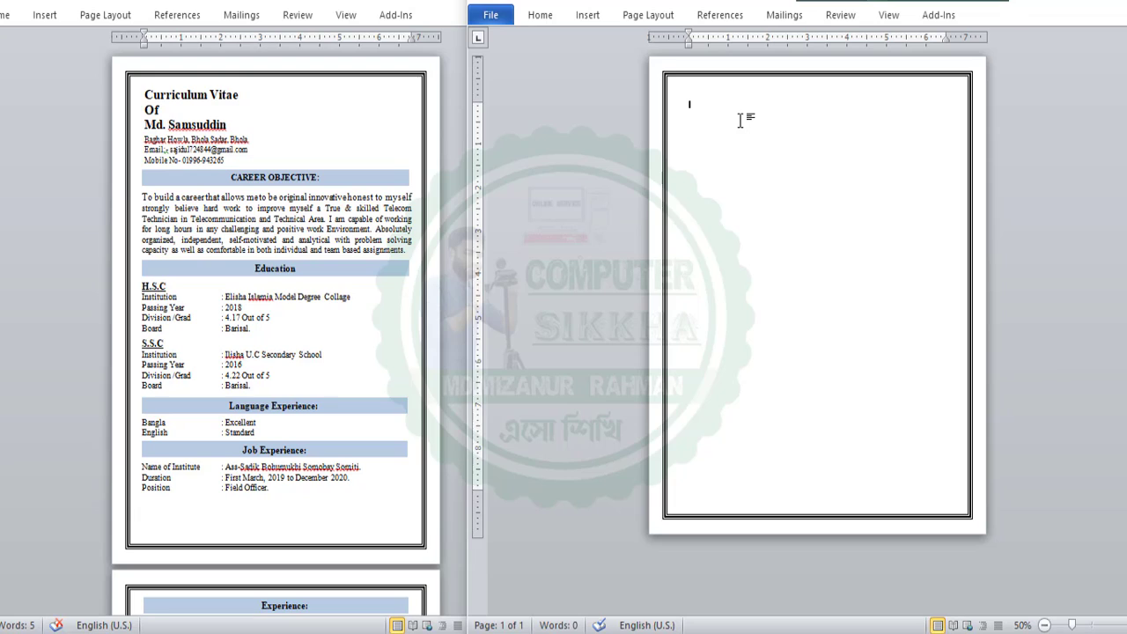
pyautogui.hotkey('ctrl', 'v')
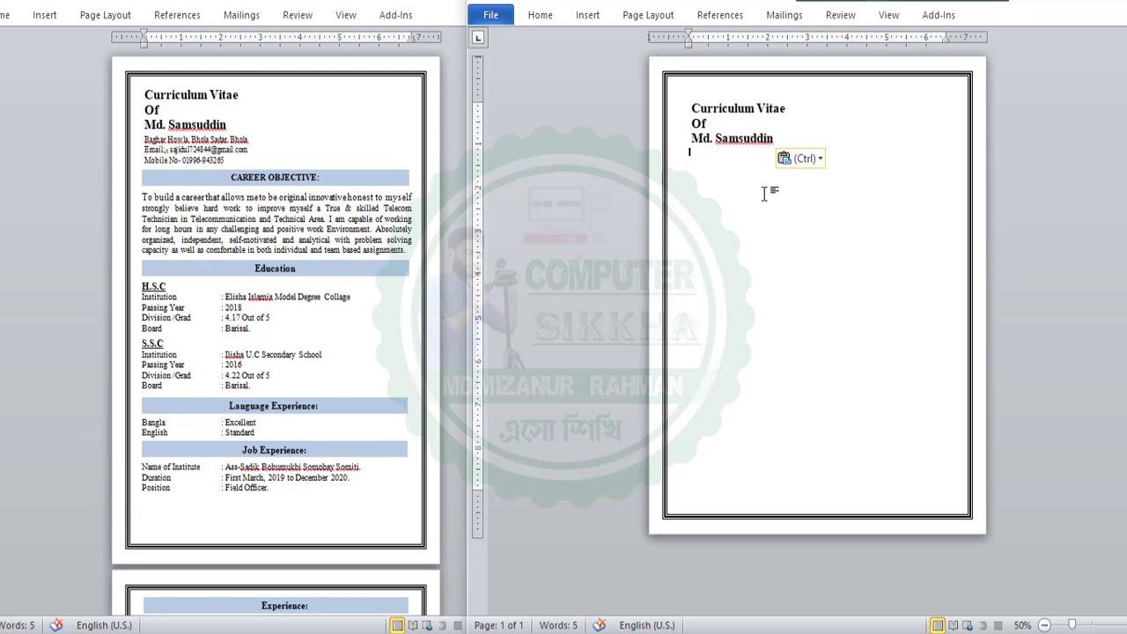
# Decrease the pasted title's indent and add space after each title line
pyautogui.hotkey('ctrl', 'a')
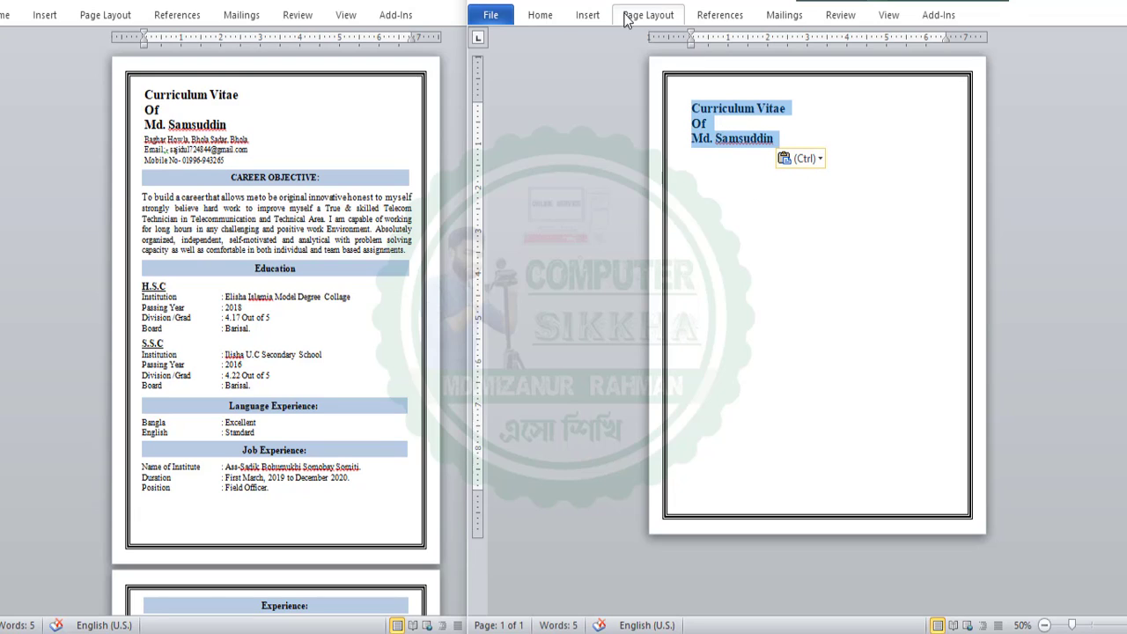
pyautogui.doubleClick(539, 15)
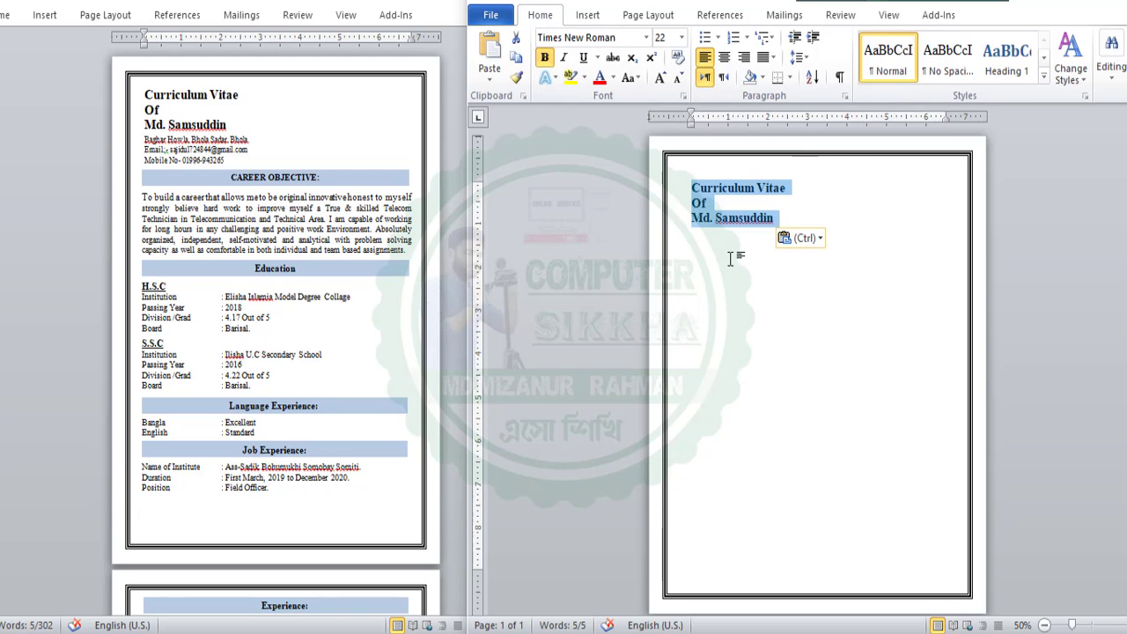
pyautogui.click(795, 40)
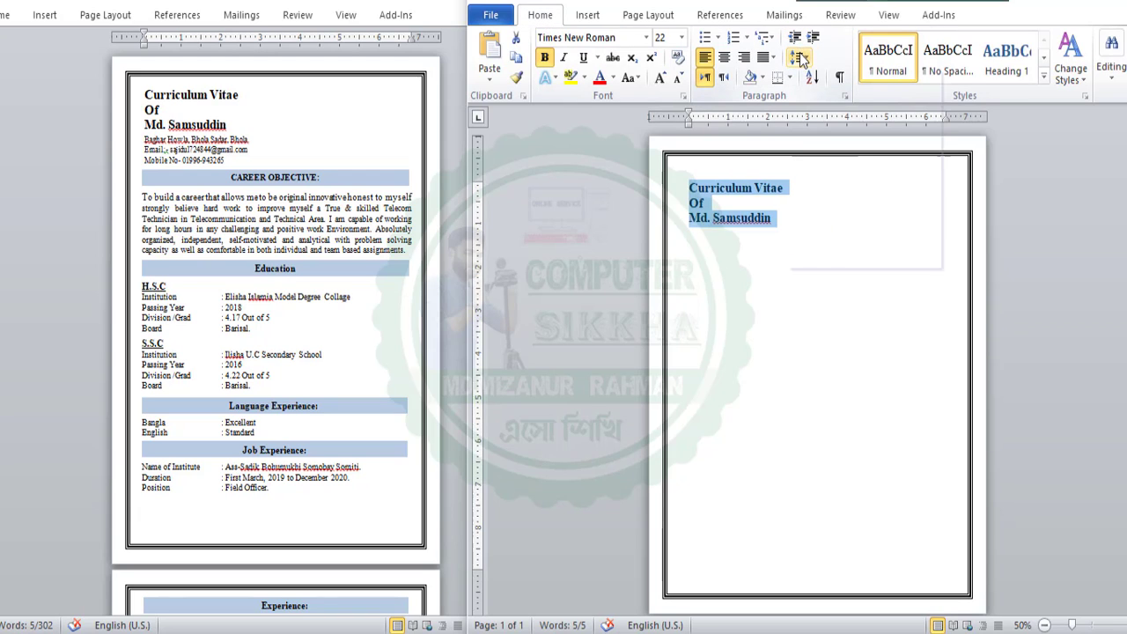
pyautogui.click(798, 57)
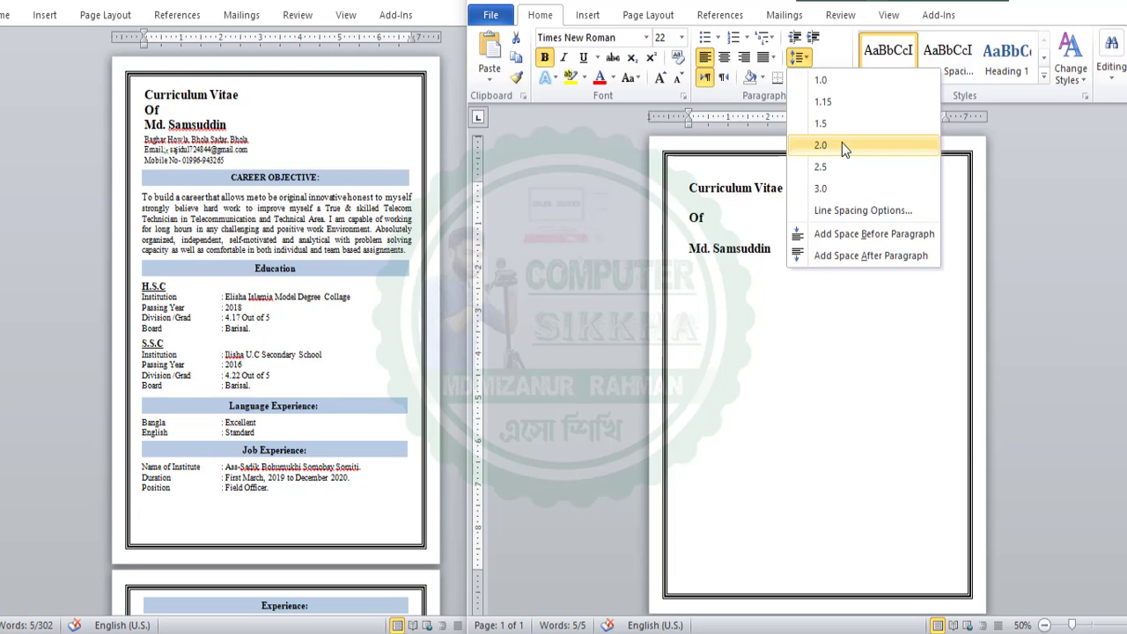
pyautogui.click(828, 248)
pyautogui.click(771, 304)
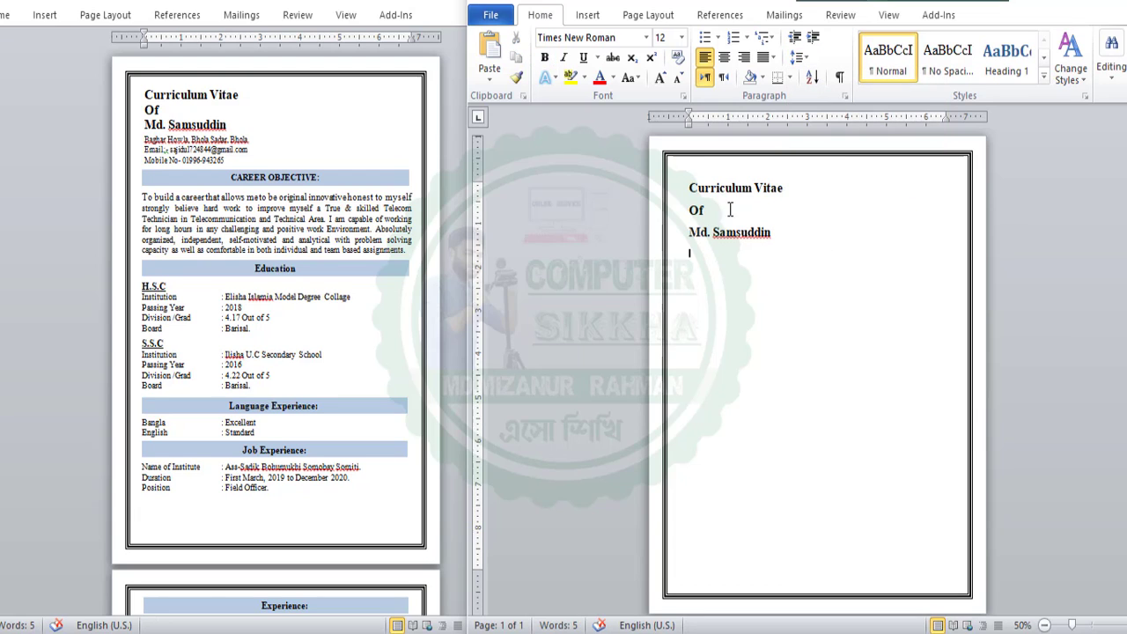
# Reselect the three title lines and remove the extra space after them for tight spacing
pyautogui.moveTo(706, 191); pyautogui.dragTo(790, 248)
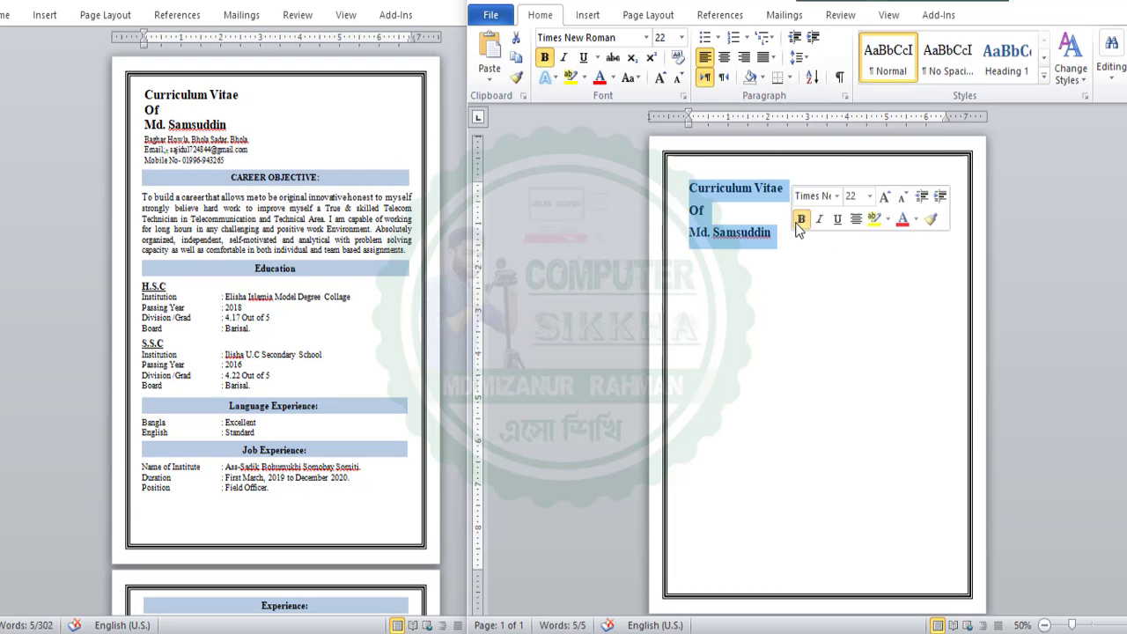
pyautogui.click(819, 282)
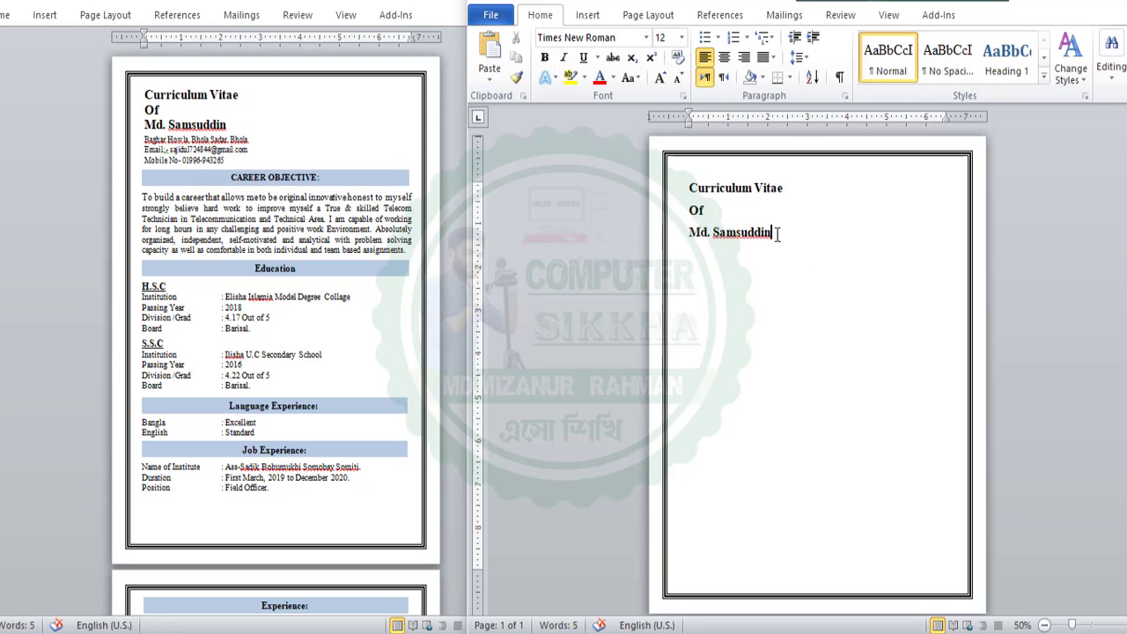
pyautogui.moveTo(778, 235); pyautogui.dragTo(688, 185)
pyautogui.click(833, 246)
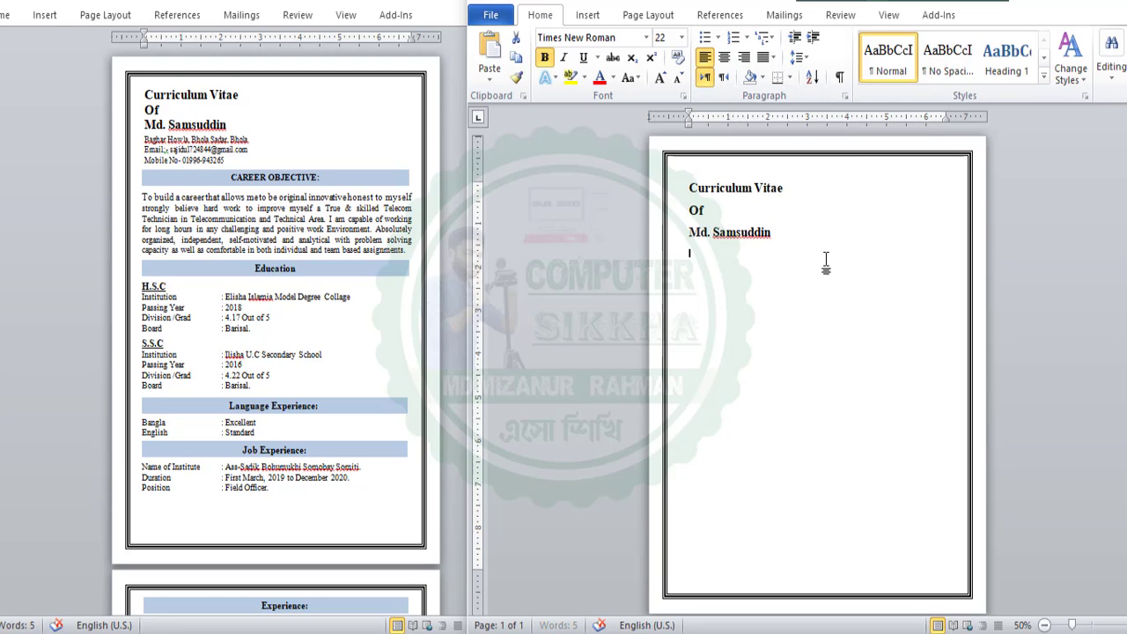
pyautogui.moveTo(826, 239); pyautogui.dragTo(689, 181)
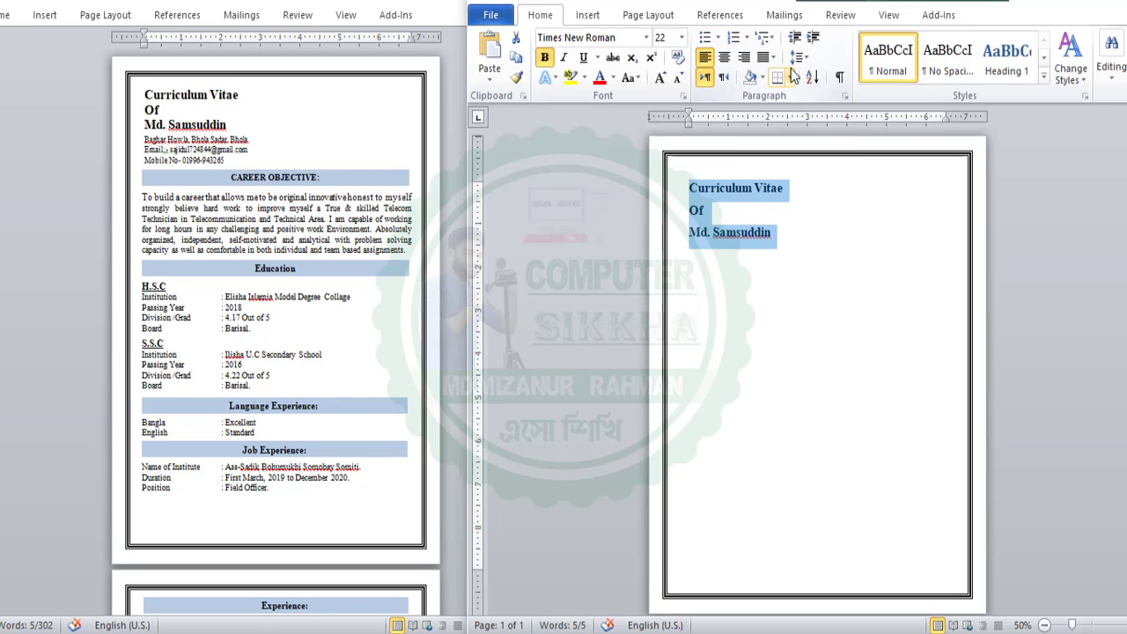
pyautogui.click(1096, 2)
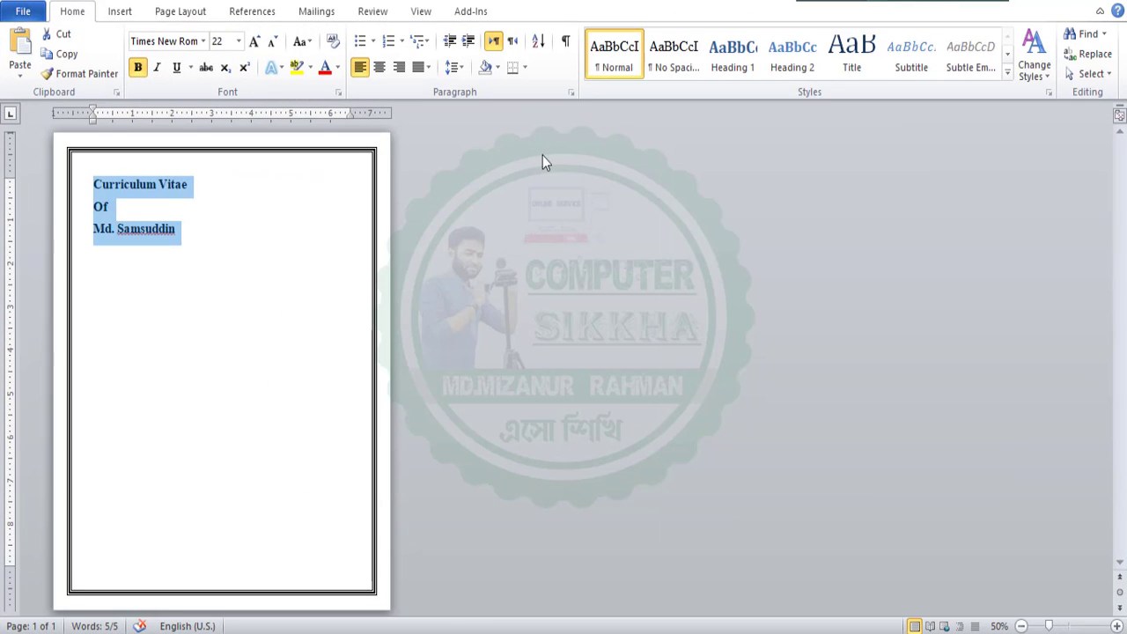
pyautogui.click(458, 69)
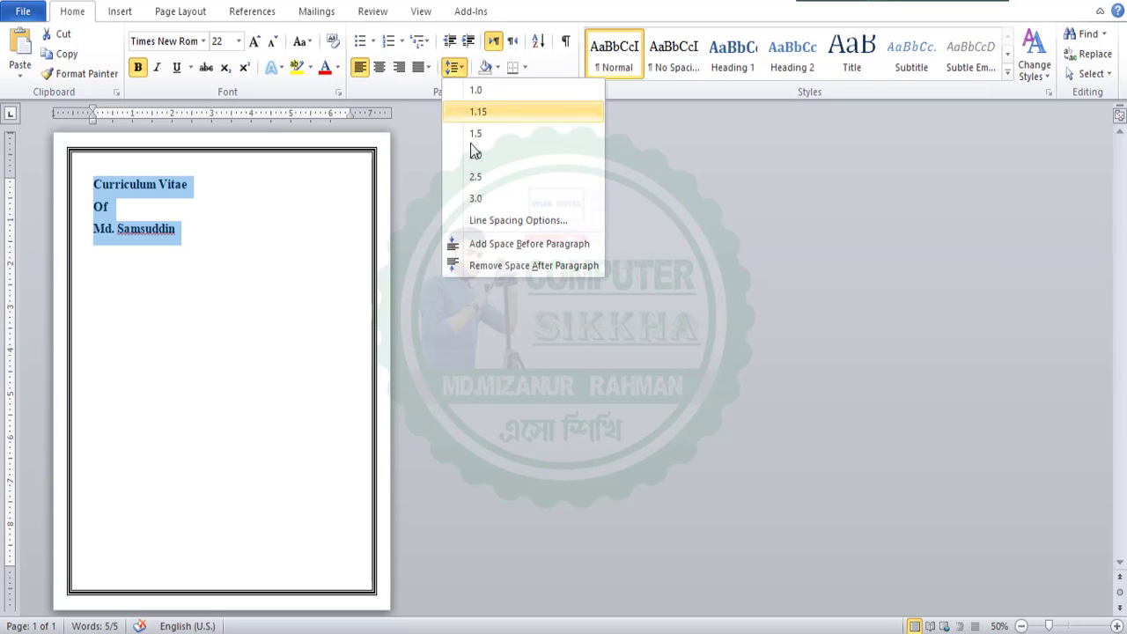
pyautogui.click(491, 262)
pyautogui.click(1066, 2)
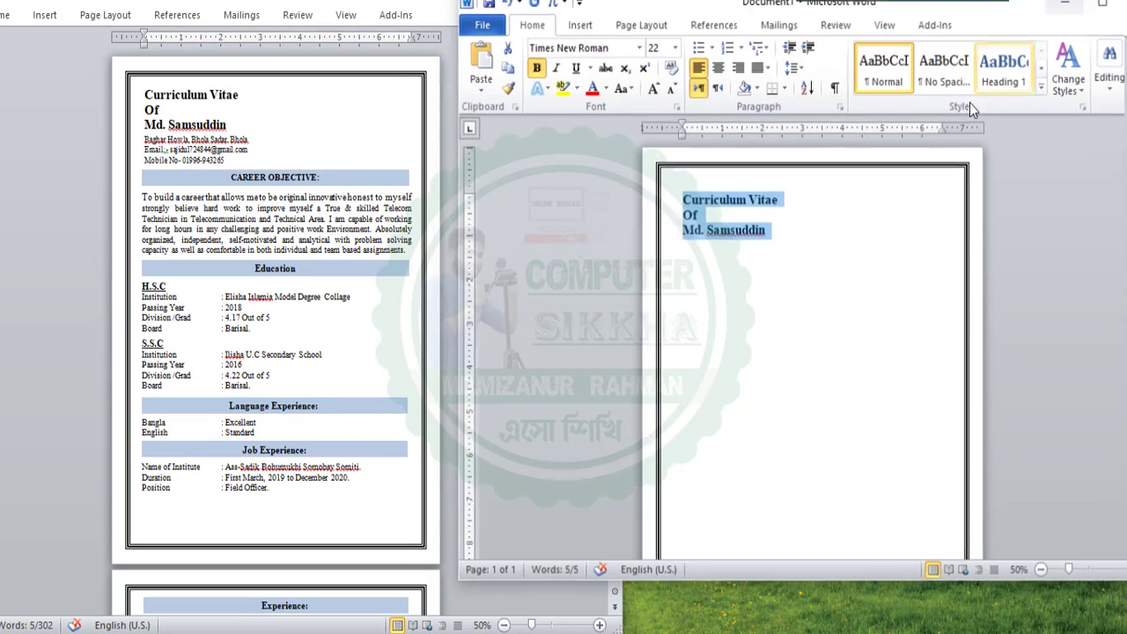
pyautogui.click(774, 291)
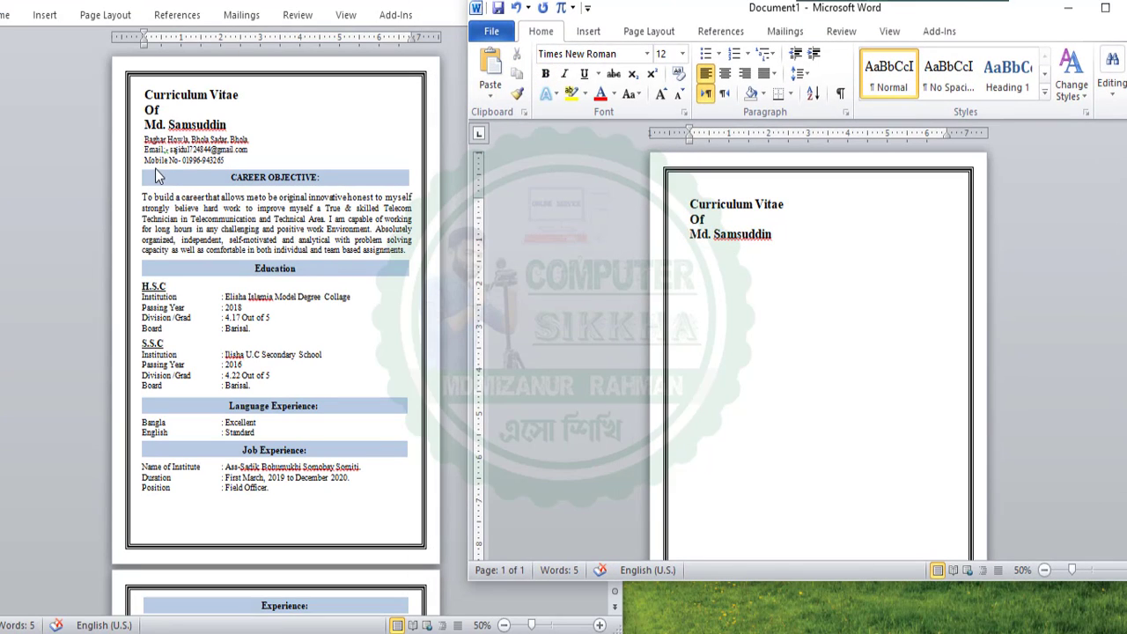
pyautogui.click(145, 152)
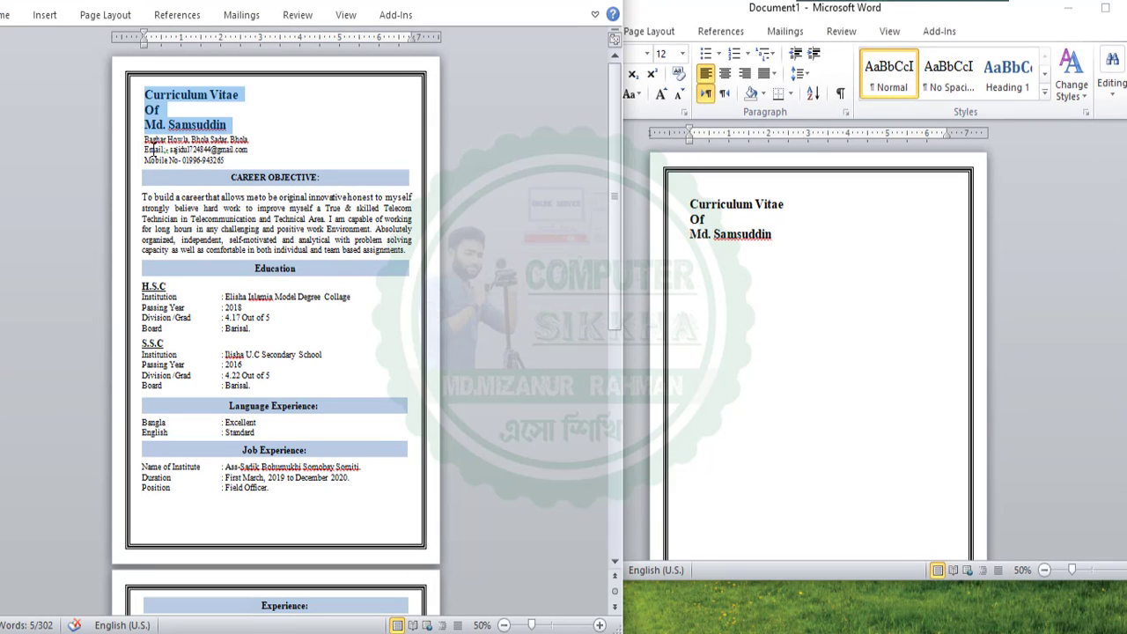
# Copy the address, e-mail and mobile lines from the reference CV and paste them under the title
pyautogui.scroll(6, 163, 150)
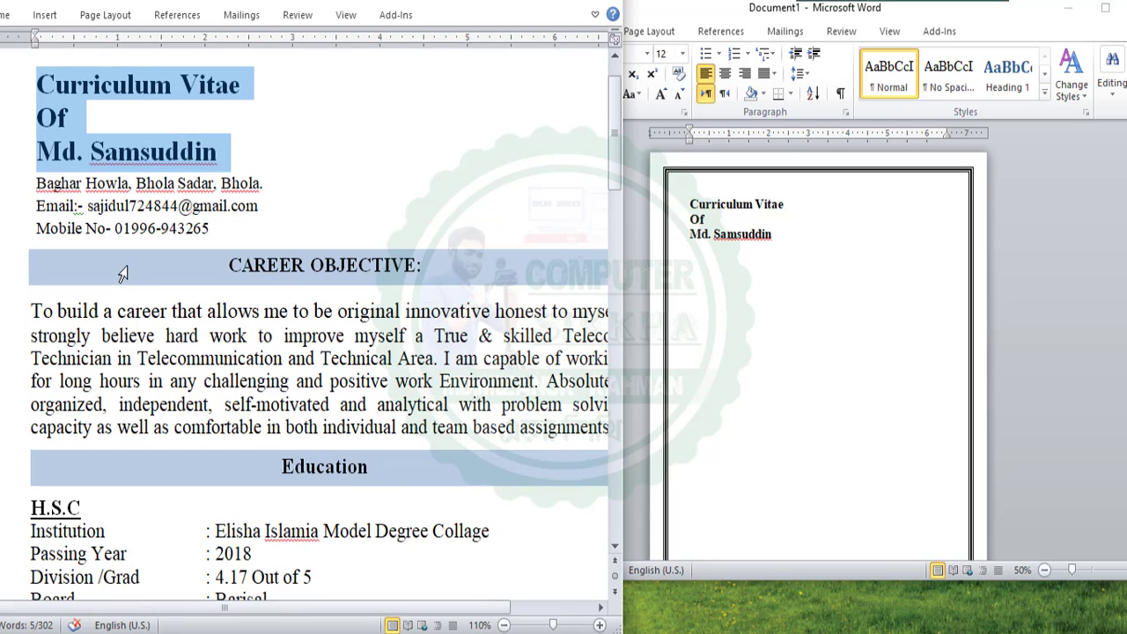
pyautogui.moveTo(36, 185); pyautogui.dragTo(218, 226)
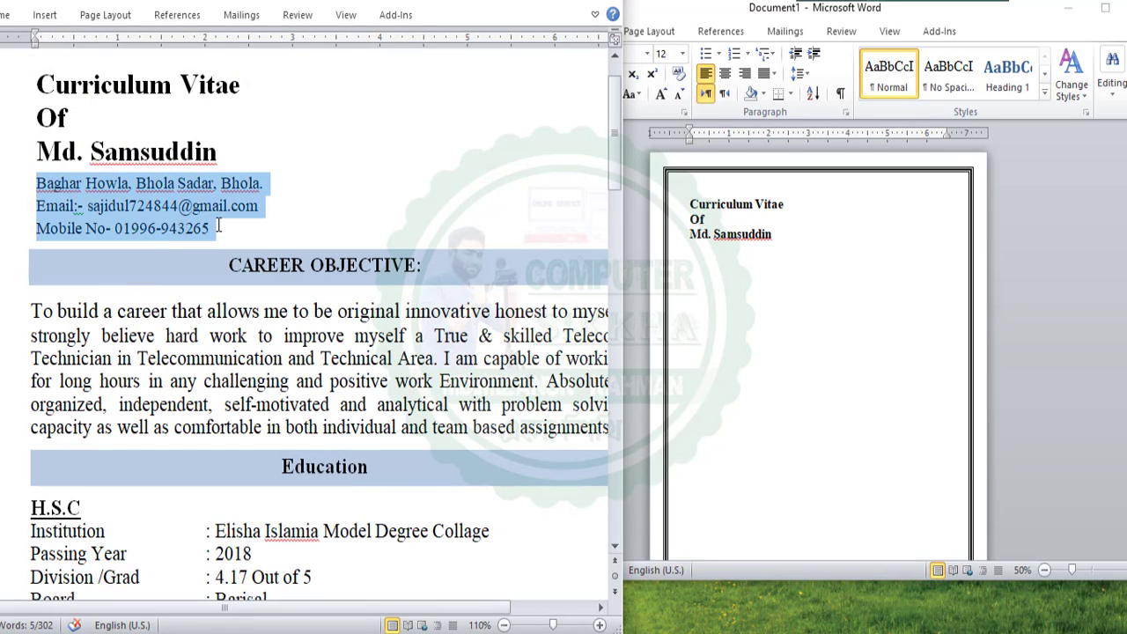
pyautogui.rightClick(127, 185)
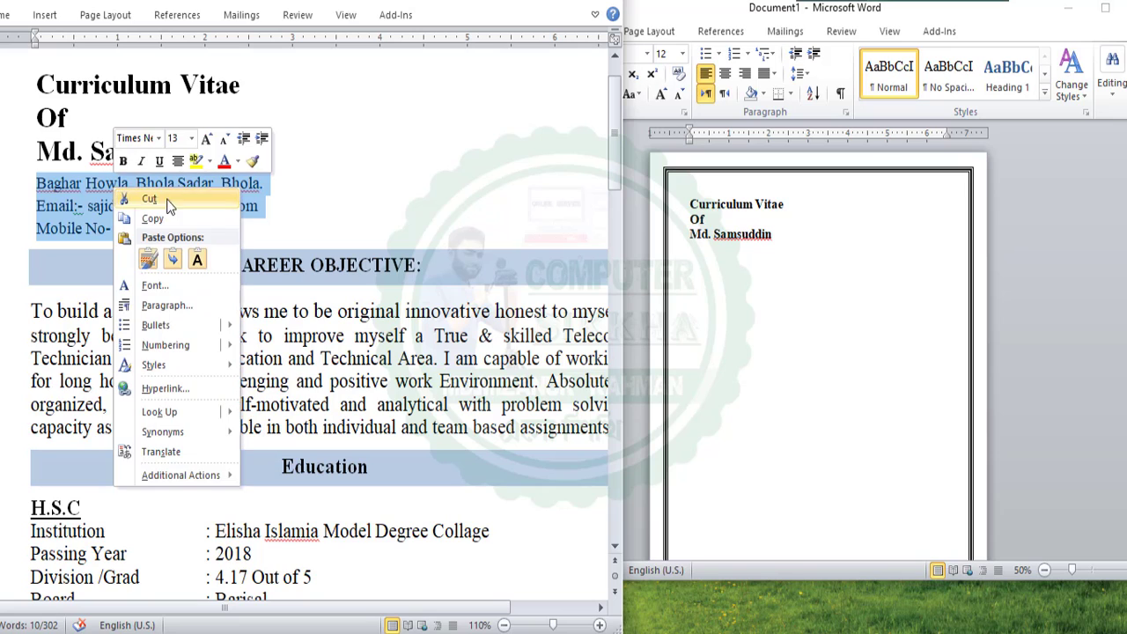
pyautogui.click(161, 217)
pyautogui.click(701, 269)
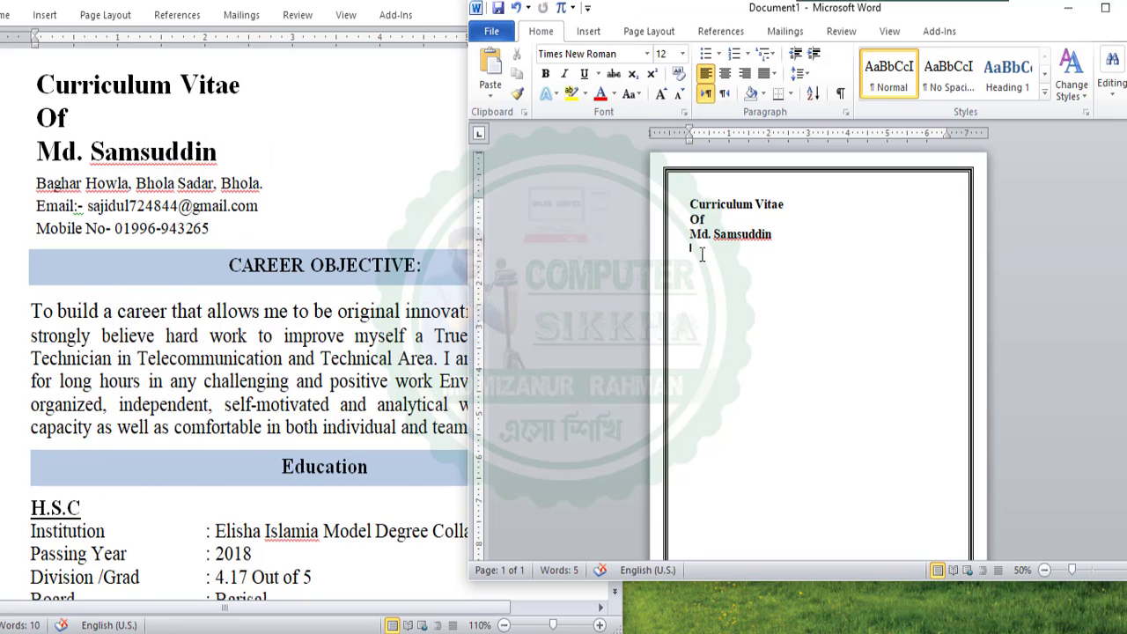
pyautogui.hotkey('ctrl', 'v')
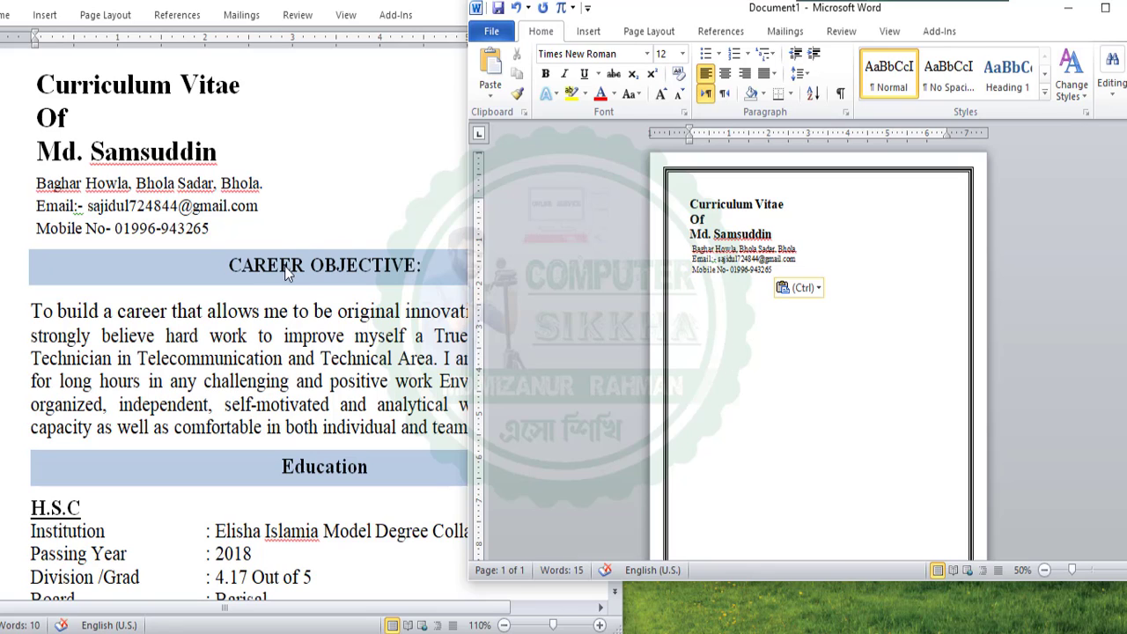
# Set the reference CV to 100% zoom and dismiss the Paste Options tag in the new document
pyautogui.hotkey('alt', 'Tab')
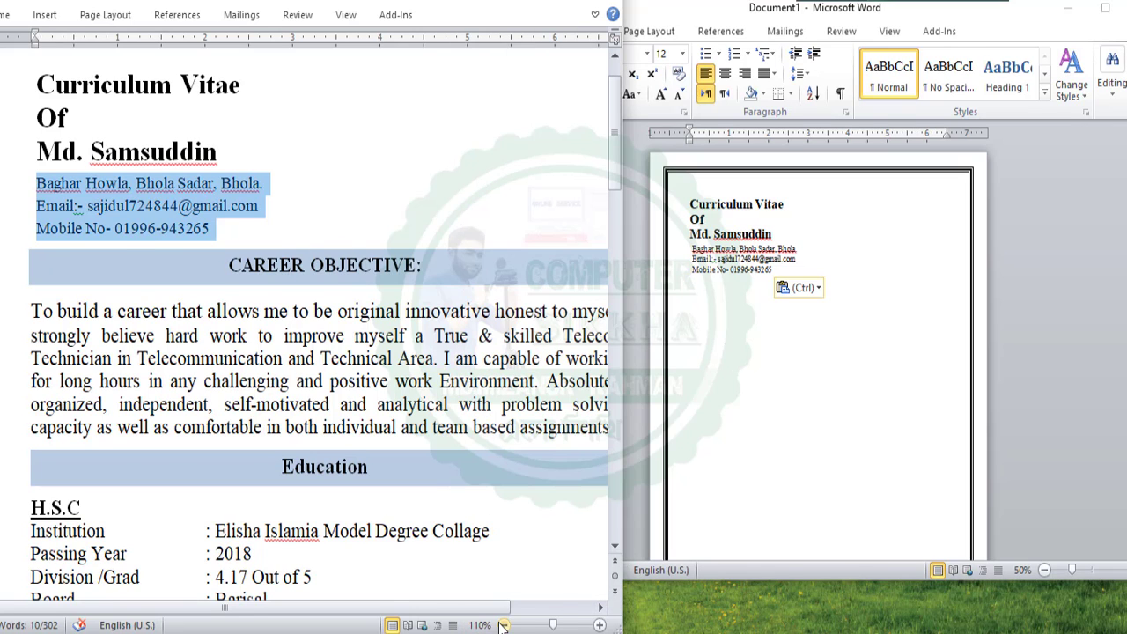
pyautogui.click(504, 625)
pyautogui.click(375, 303)
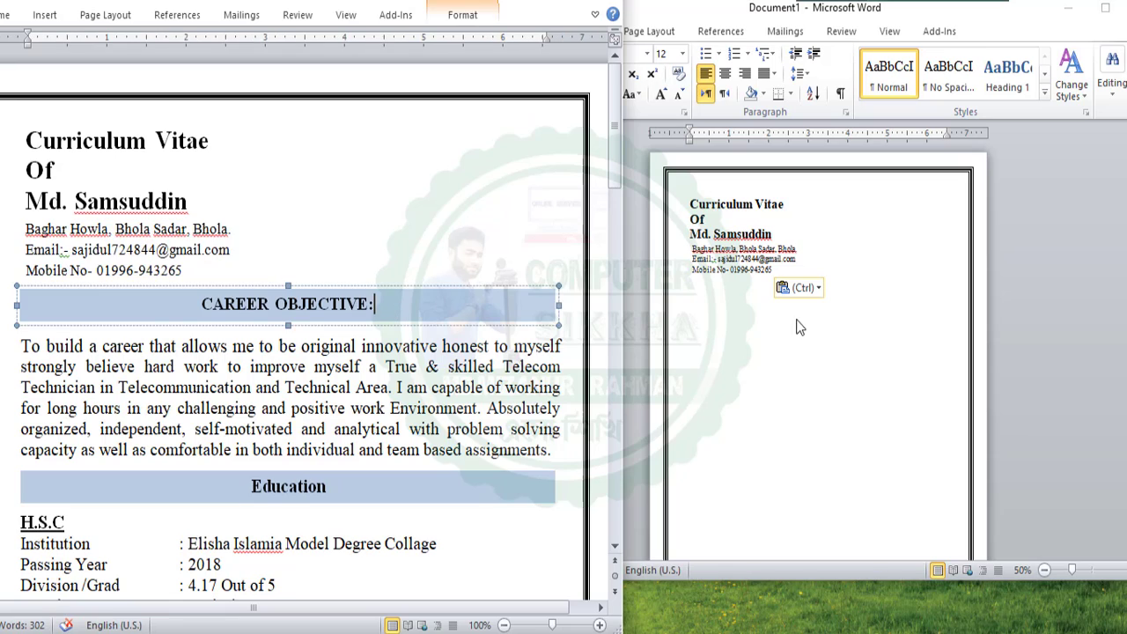
pyautogui.click(801, 328)
pyautogui.press('Escape')
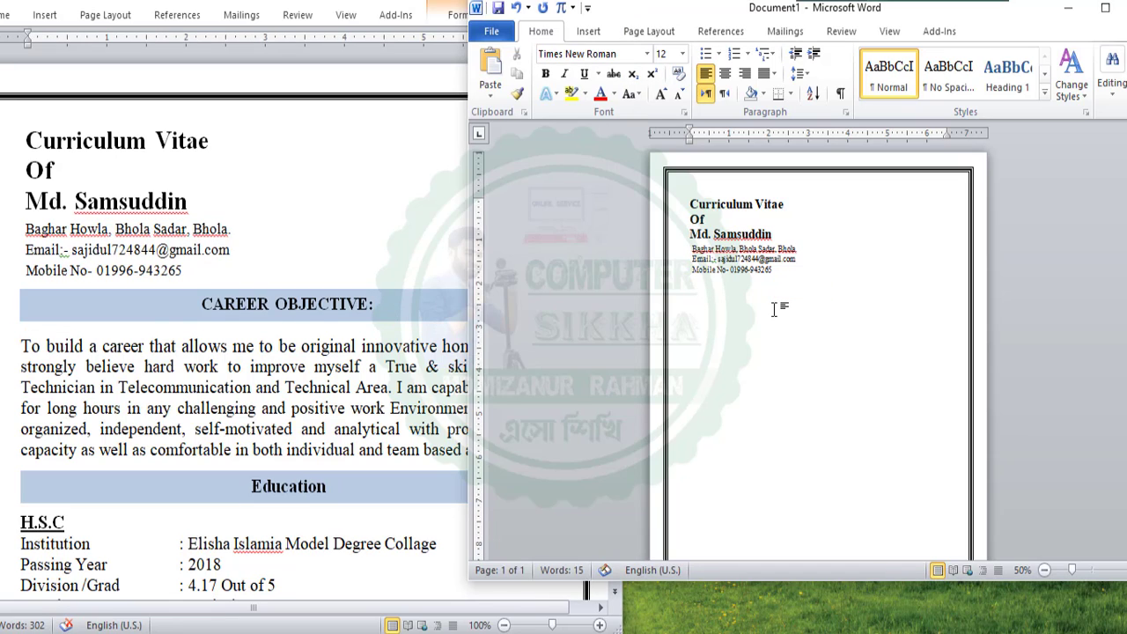
# Draw a wide, thin custom text box across the page beneath the mobile line
pyautogui.click(588, 31)
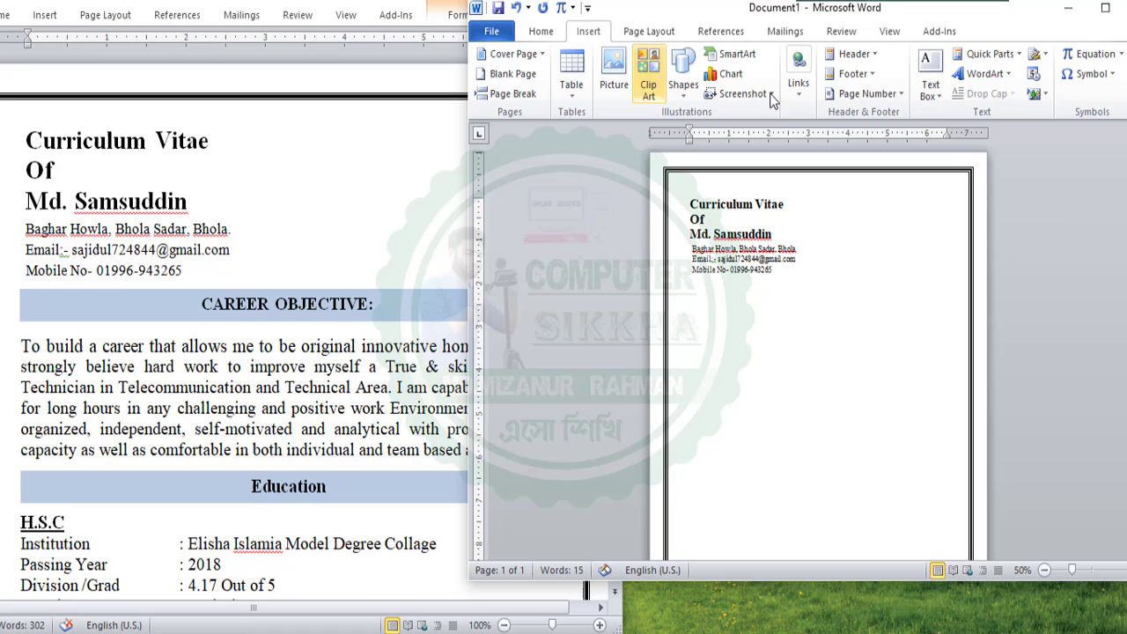
pyautogui.click(932, 86)
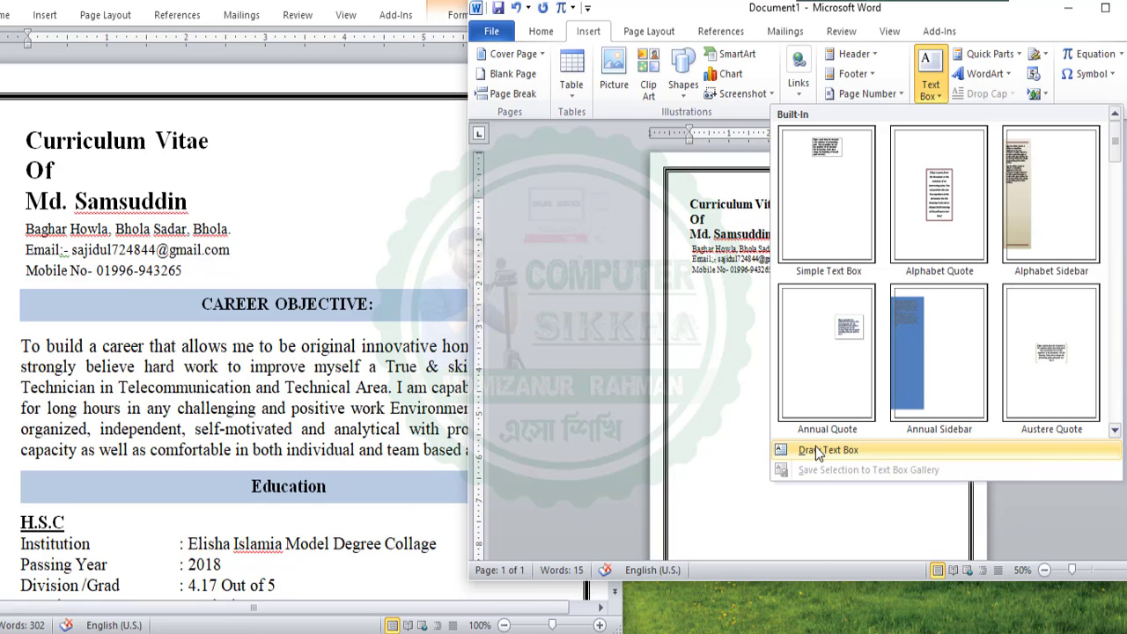
pyautogui.click(855, 452)
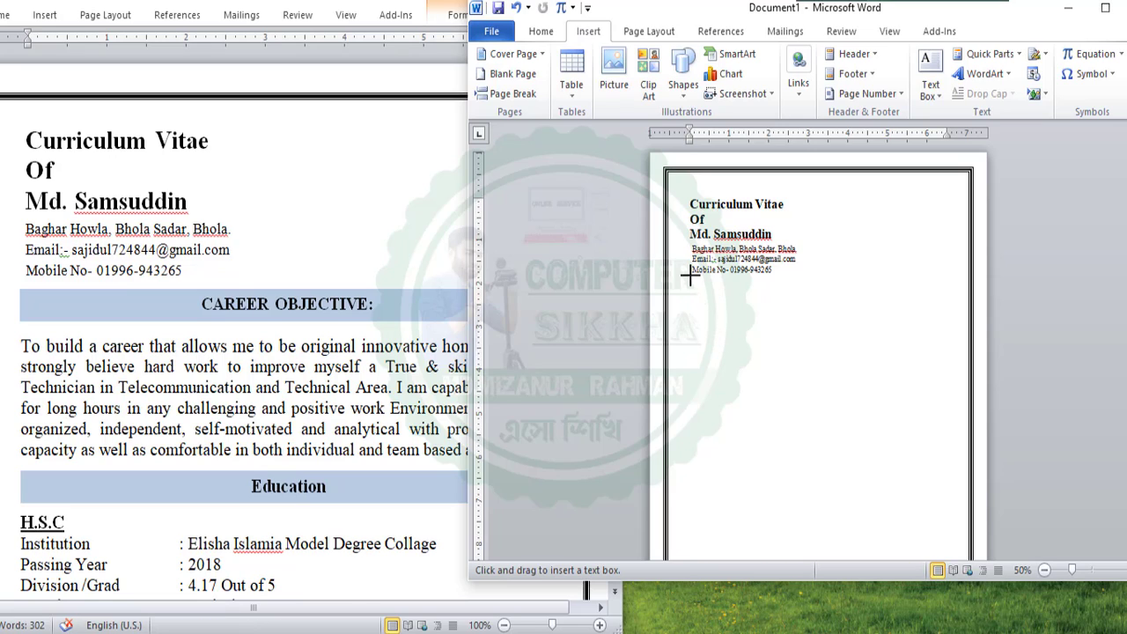
pyautogui.moveTo(691, 276)
pyautogui.mouseDown()
pyautogui.moveTo(964, 296)
pyautogui.moveTo(945, 293)
pyautogui.mouseUp()
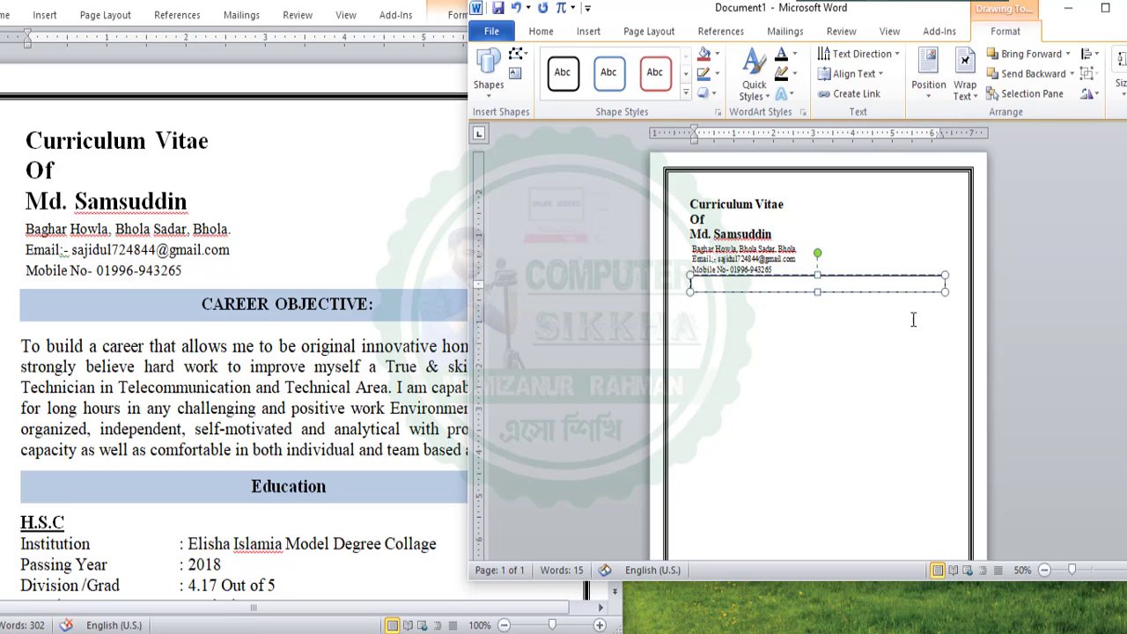
pyautogui.click(836, 277)
pyautogui.click(821, 343)
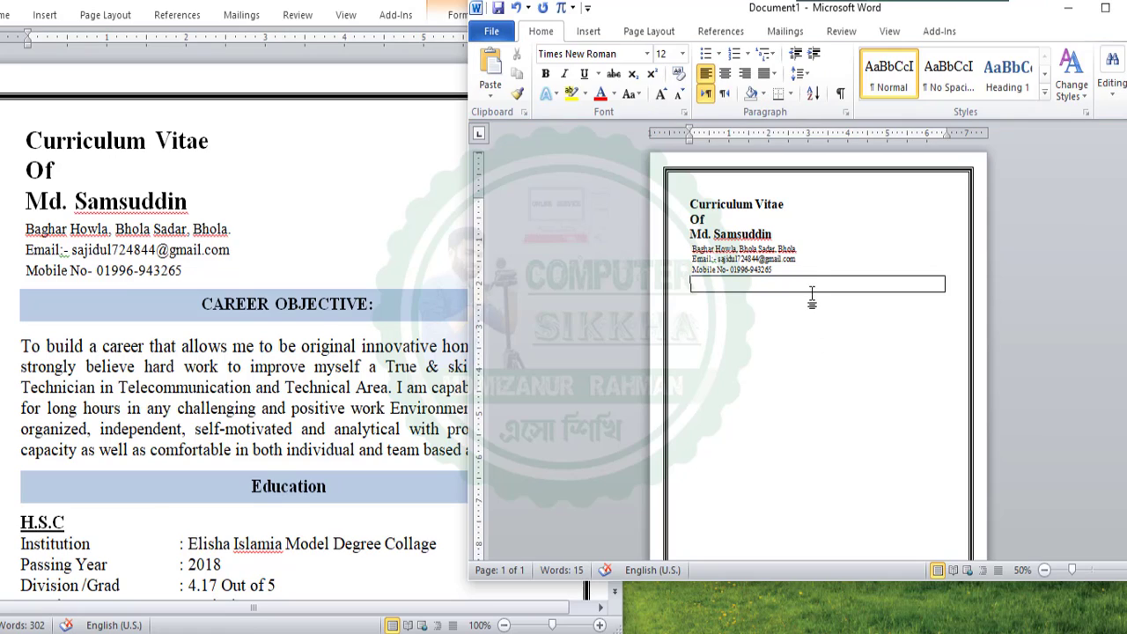
pyautogui.click(813, 291)
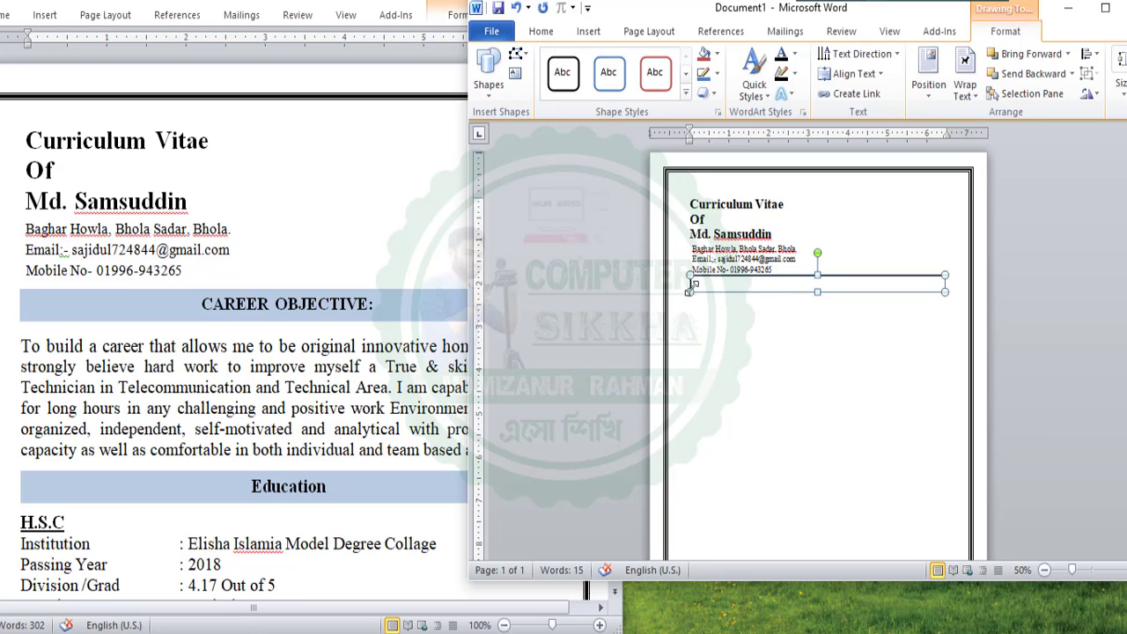
# In Format Shape, review the outline settings and give the text box a solid light-green fill
pyautogui.rightClick(882, 275)
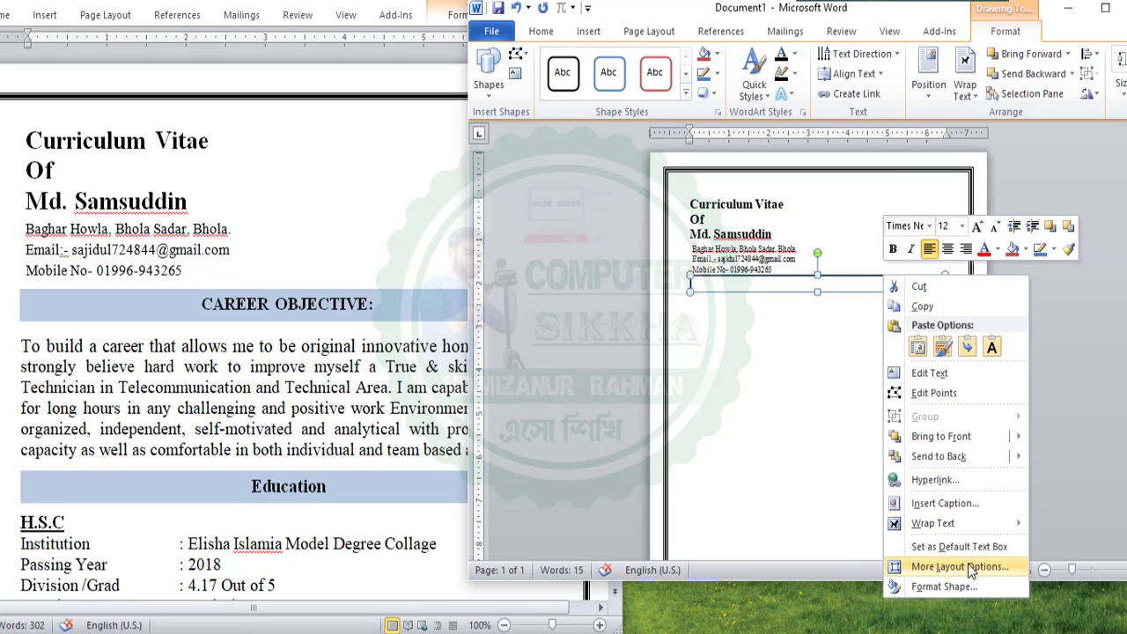
pyautogui.click(956, 584)
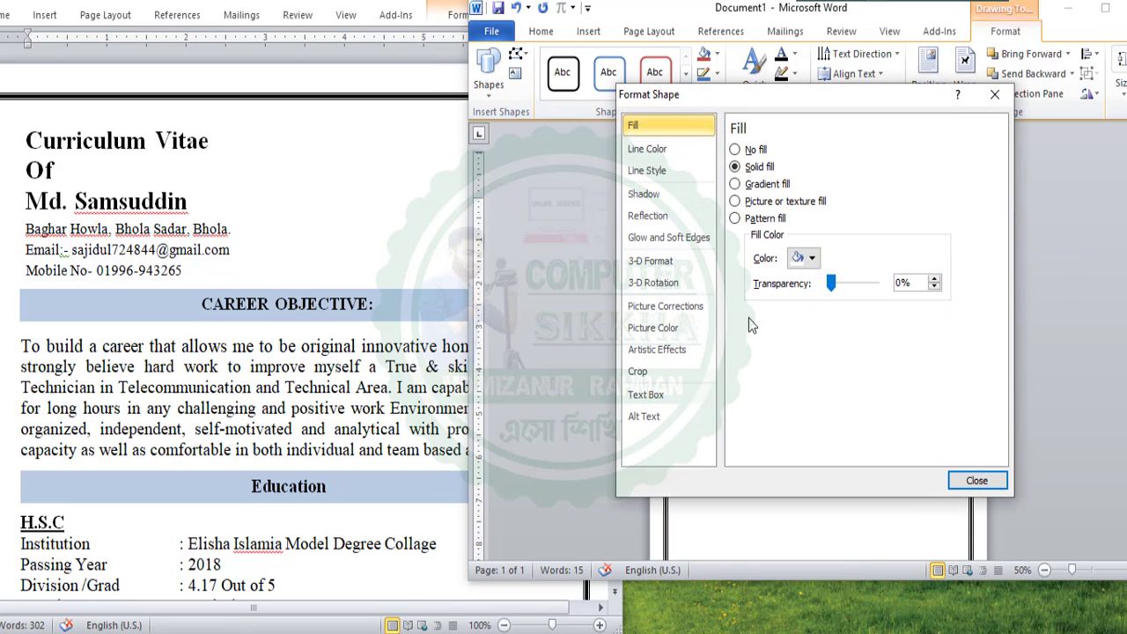
pyautogui.click(648, 149)
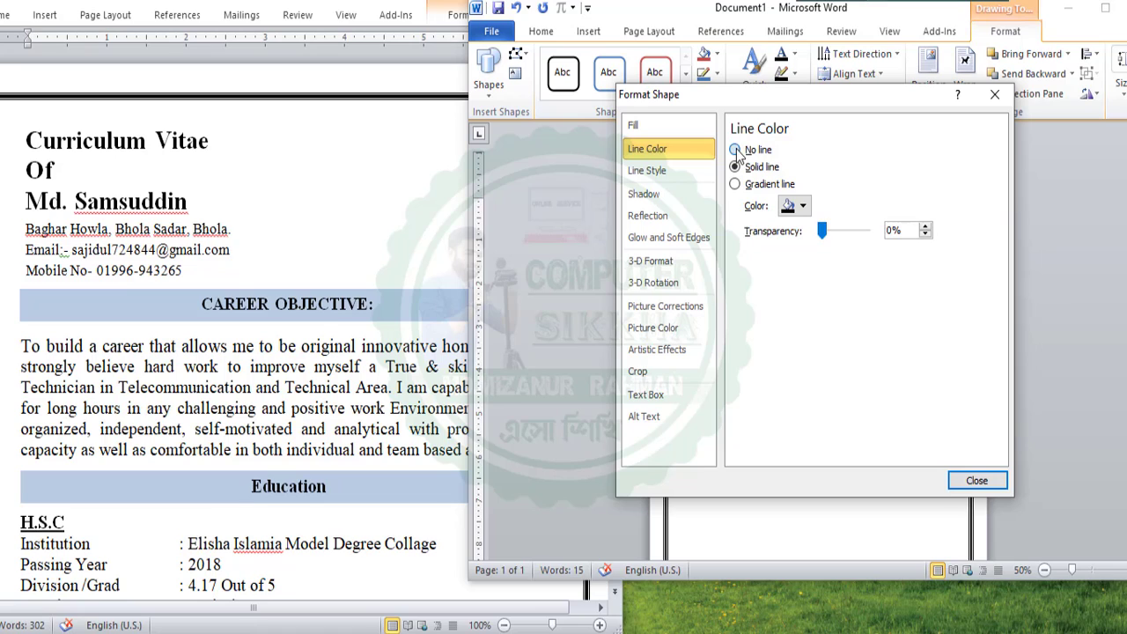
pyautogui.click(668, 127)
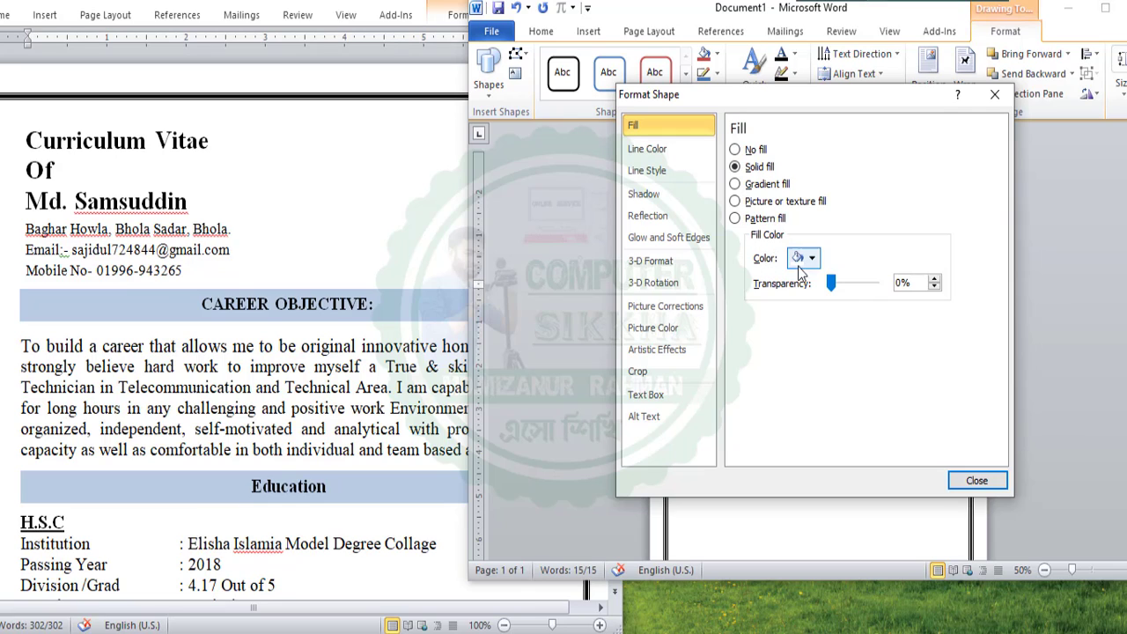
pyautogui.click(811, 258)
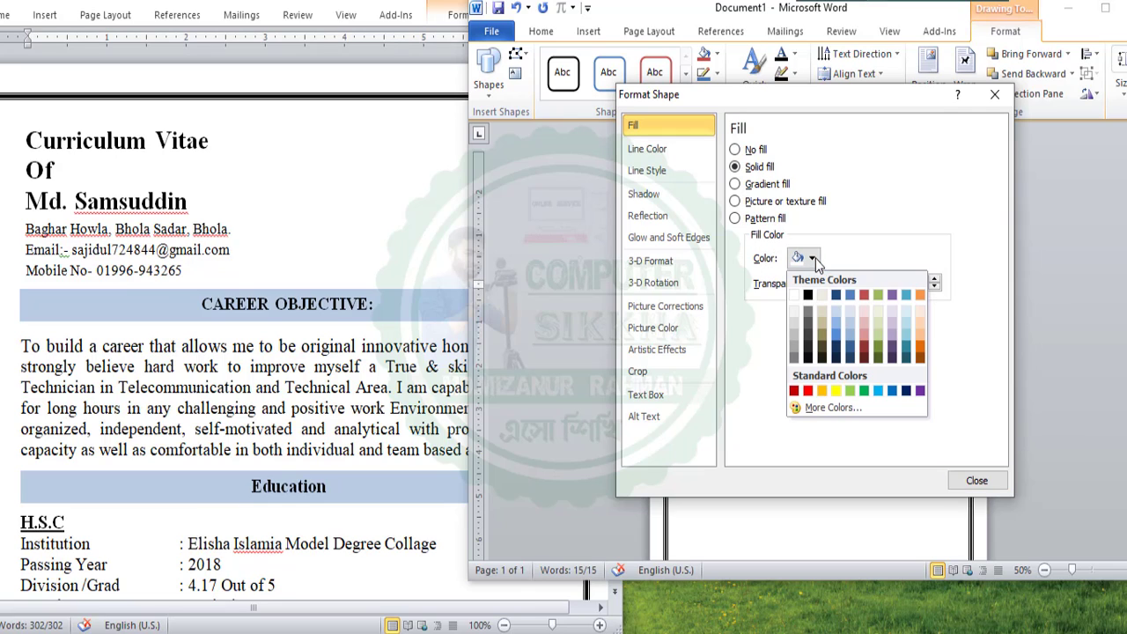
pyautogui.click(878, 336)
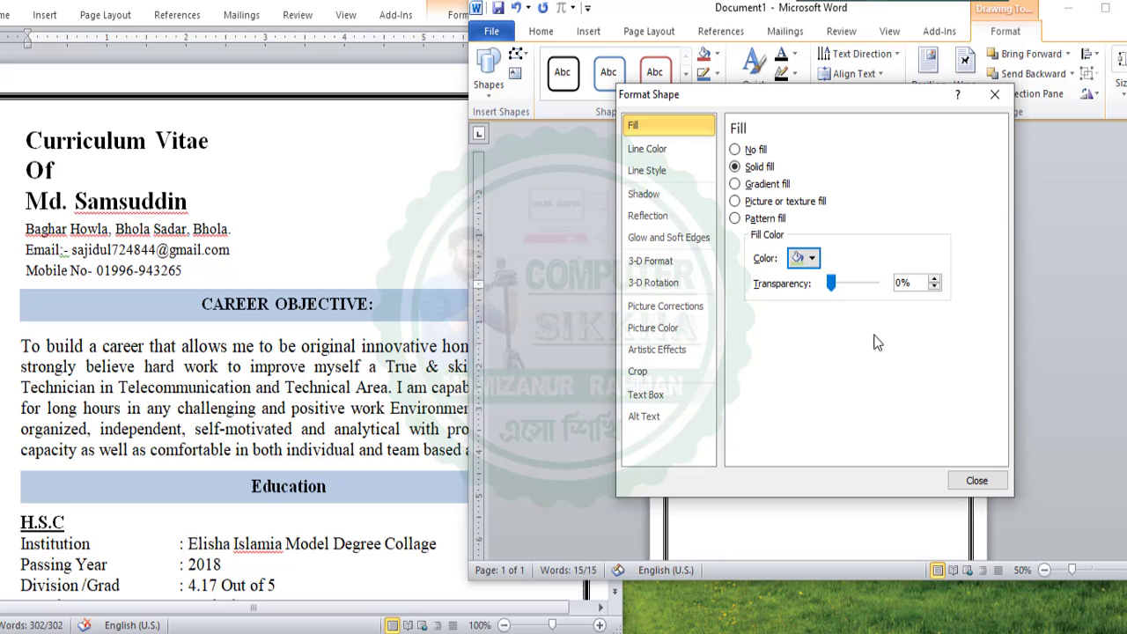
pyautogui.click(977, 481)
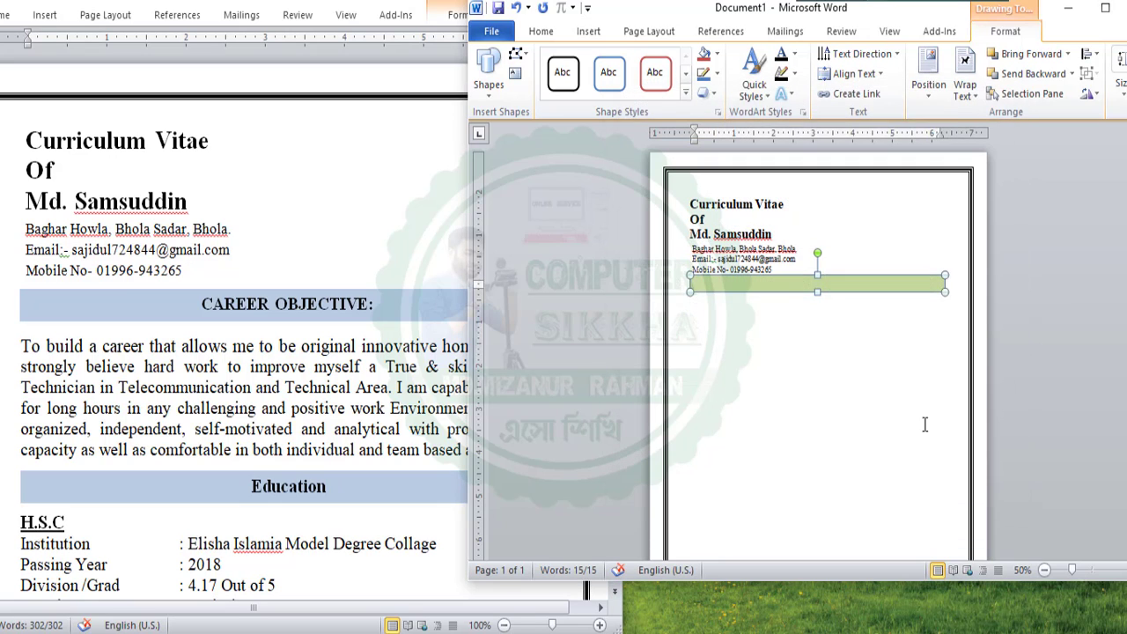
pyautogui.click(840, 343)
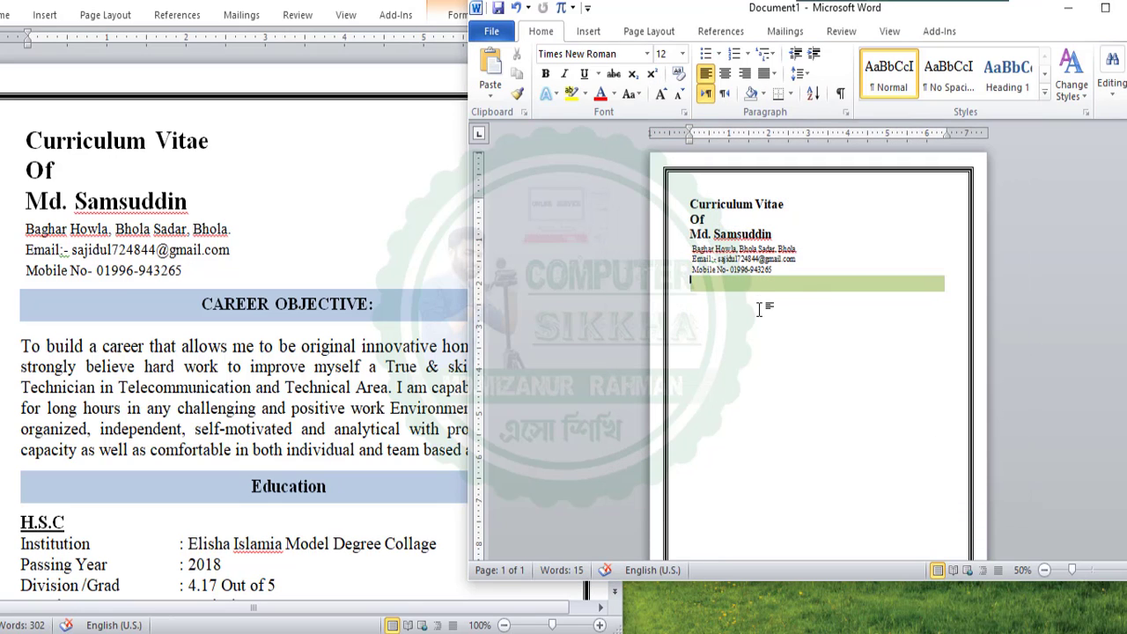
pyautogui.click(824, 280)
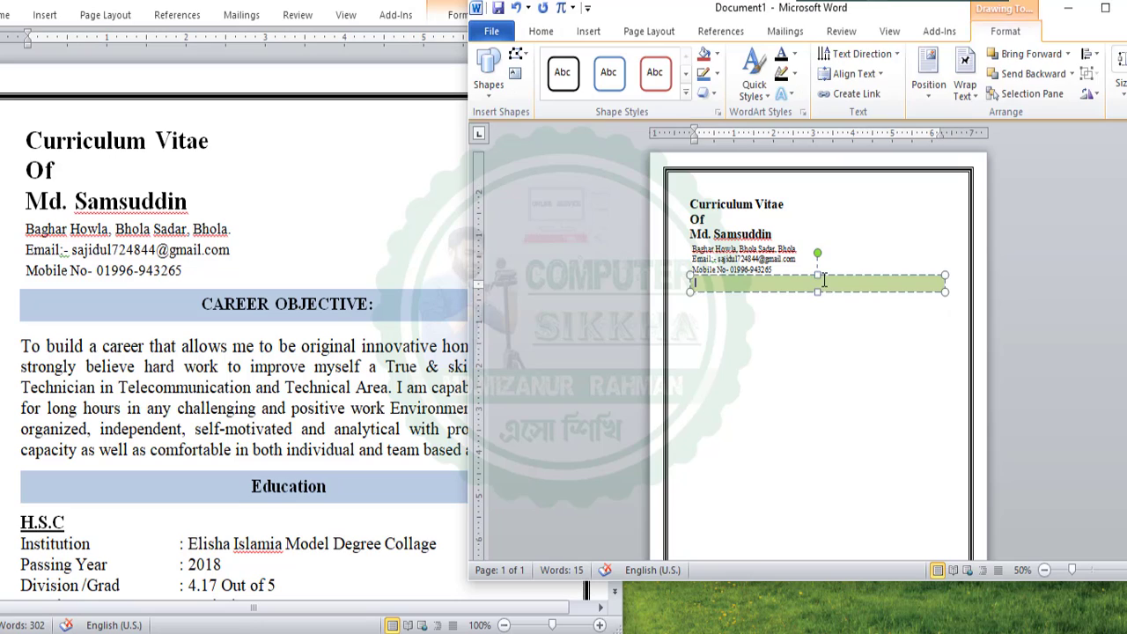
pyautogui.click(745, 342)
pyautogui.click(778, 289)
pyautogui.click(369, 315)
pyautogui.moveTo(369, 310); pyautogui.dragTo(274, 306)
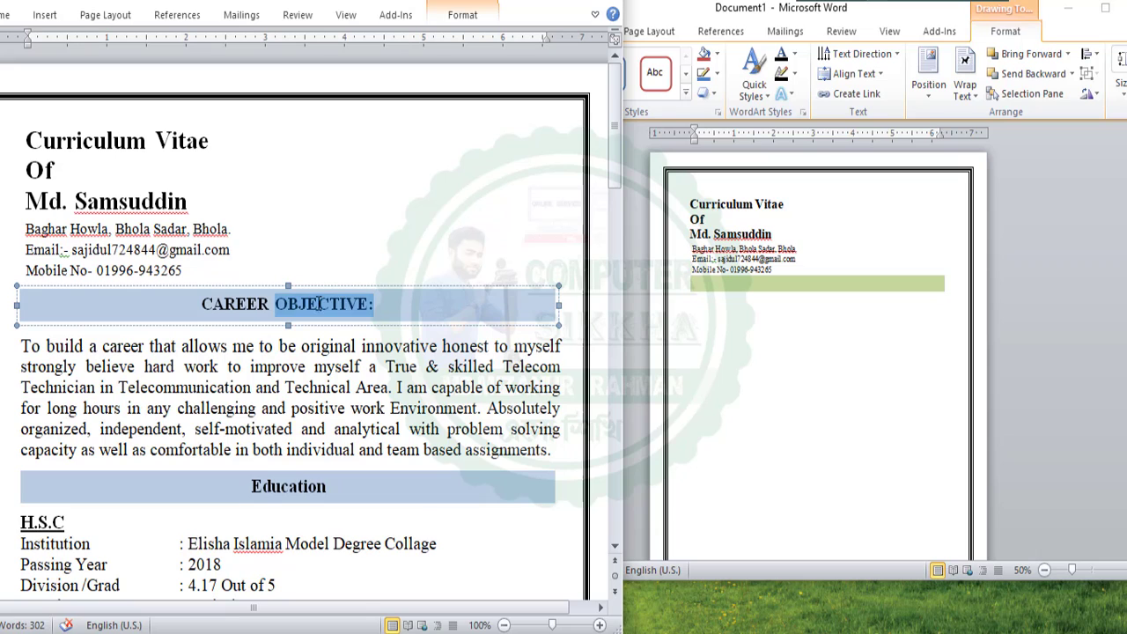
pyautogui.click(779, 270)
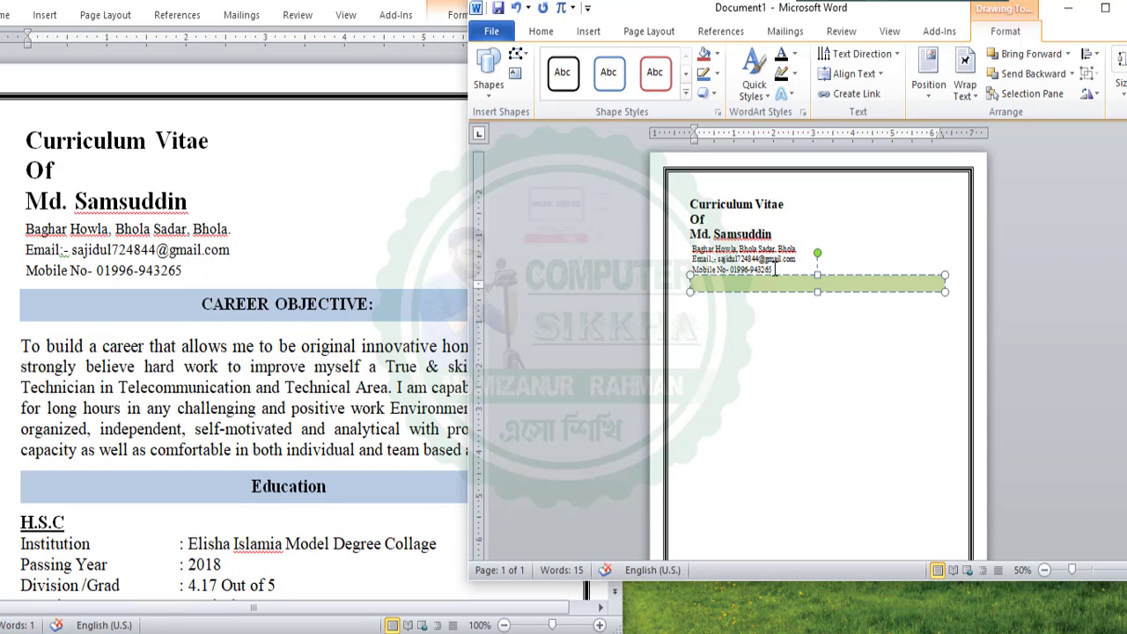
pyautogui.click(736, 208)
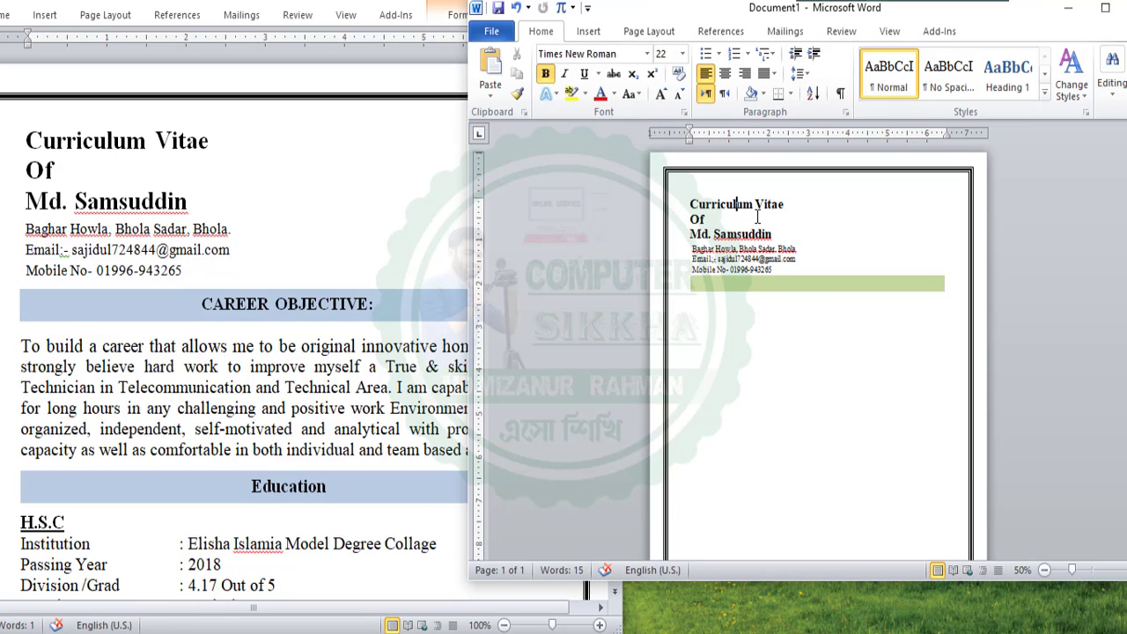
pyautogui.moveTo(781, 234); pyautogui.dragTo(691, 204)
pyautogui.click(700, 204)
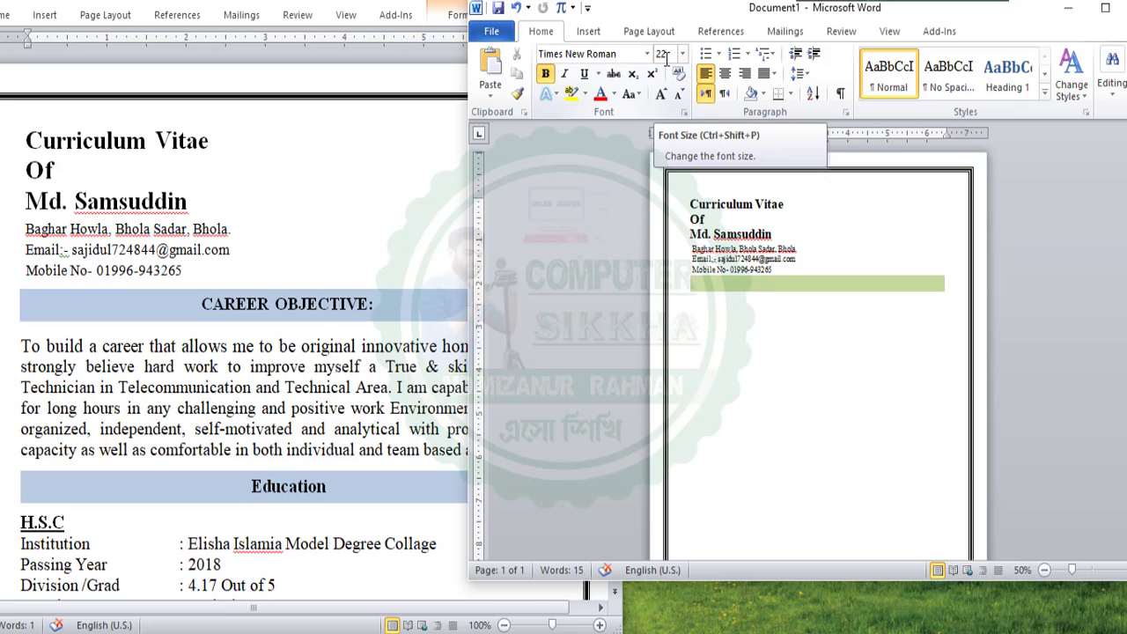
pyautogui.moveTo(778, 235); pyautogui.dragTo(694, 203)
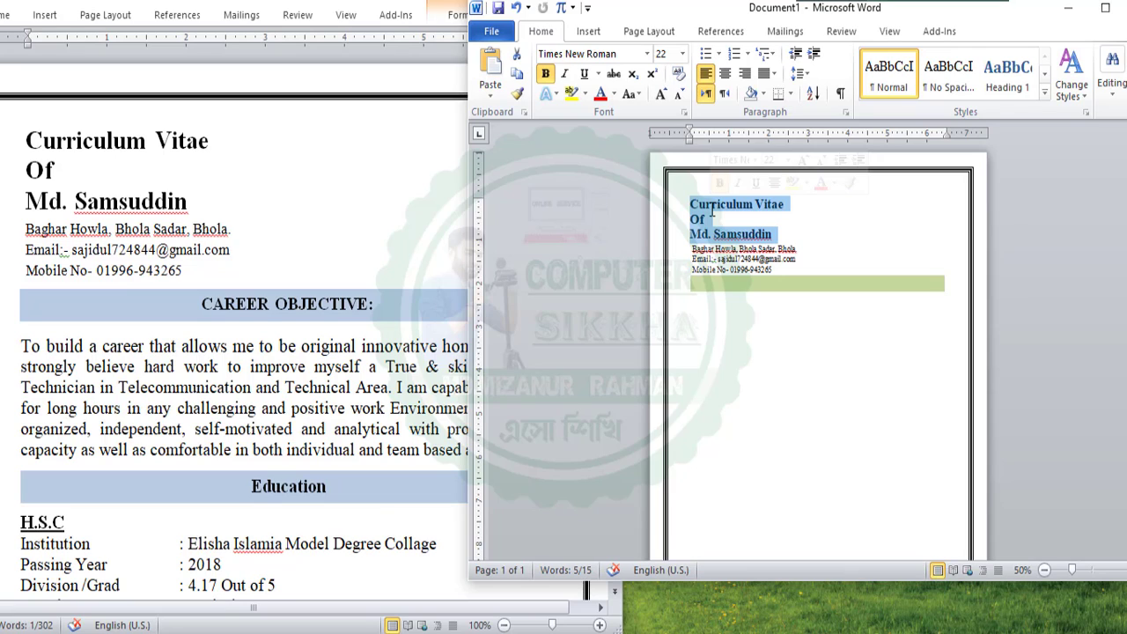
pyautogui.click(713, 211)
pyautogui.moveTo(774, 232); pyautogui.dragTo(692, 204)
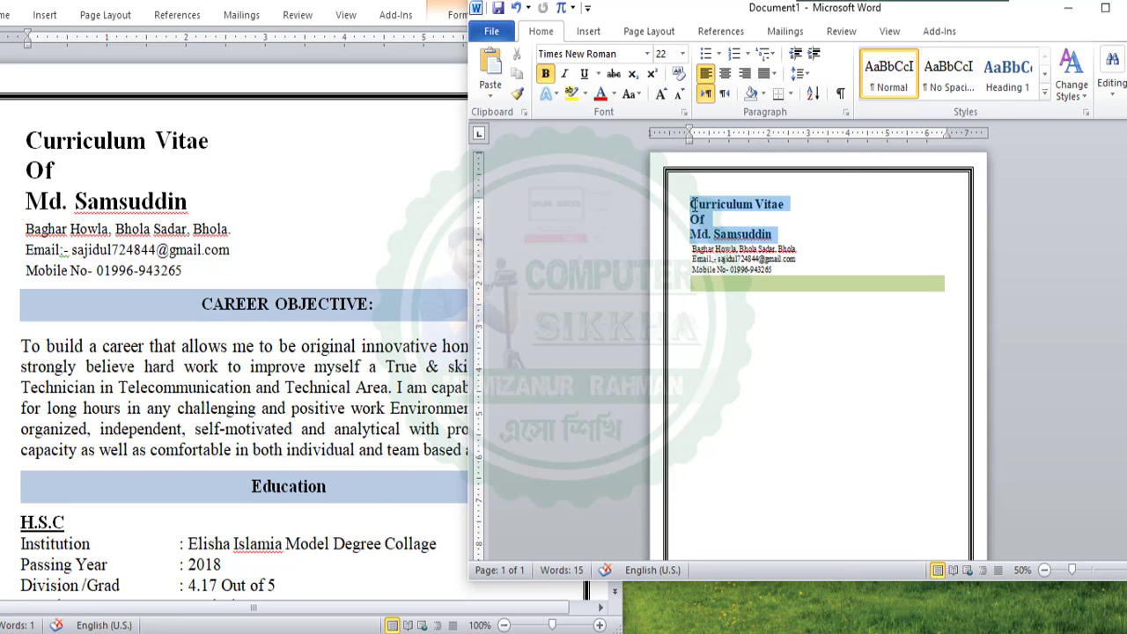
pyautogui.click(692, 211)
pyautogui.moveTo(781, 231); pyautogui.dragTo(694, 205)
pyautogui.click(694, 205)
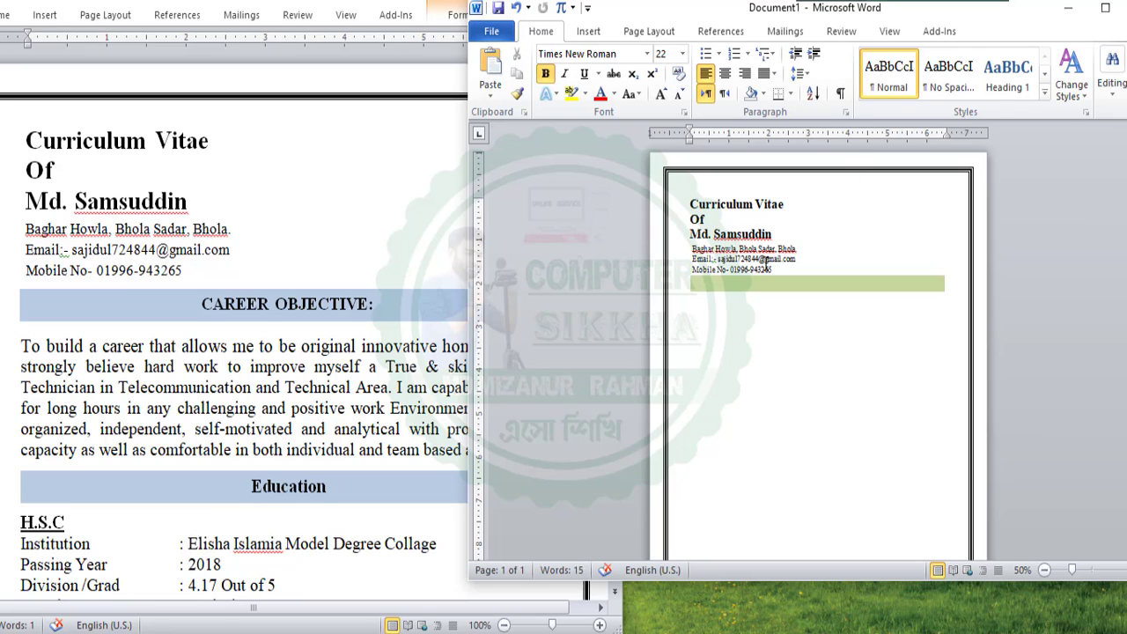
pyautogui.click(765, 262)
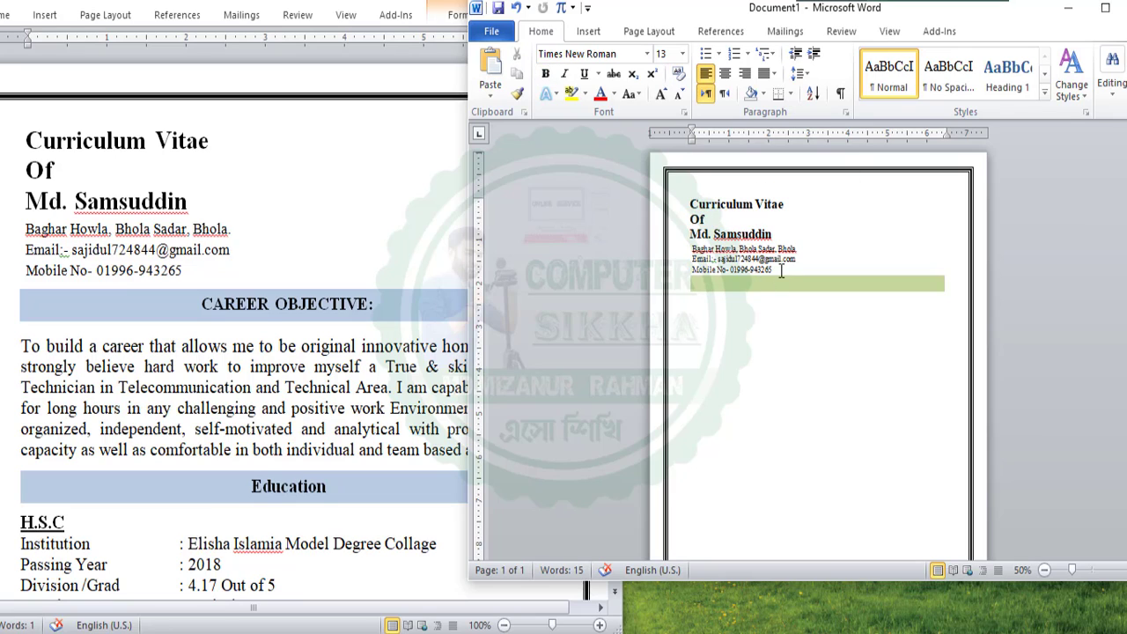
pyautogui.moveTo(781, 271); pyautogui.dragTo(696, 249)
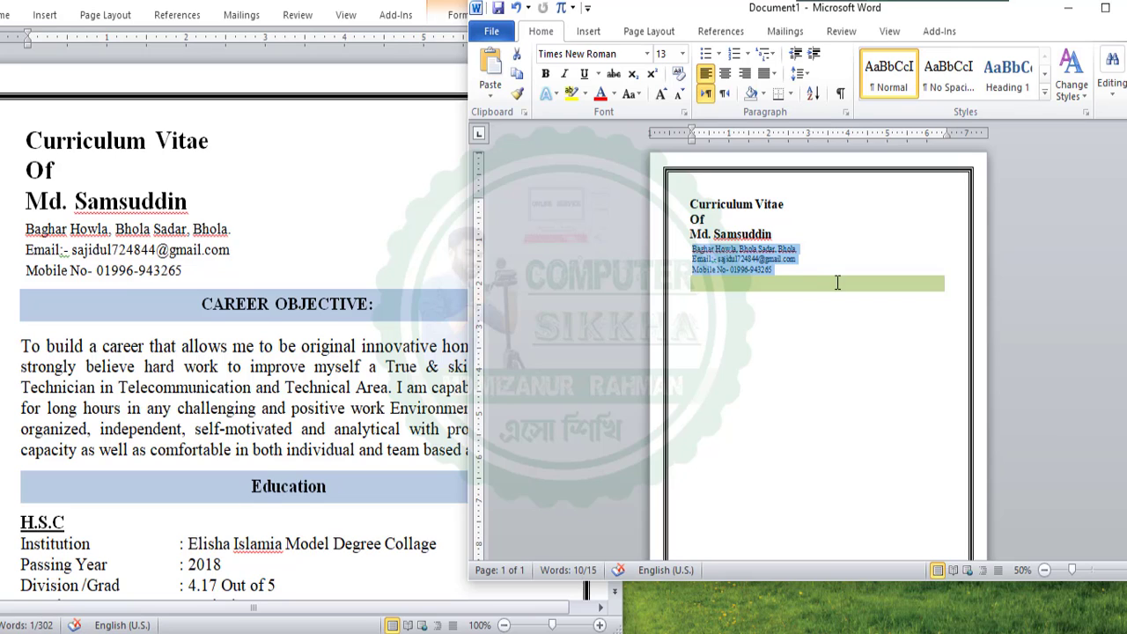
pyautogui.moveTo(783, 270); pyautogui.dragTo(696, 250)
pyautogui.click(695, 250)
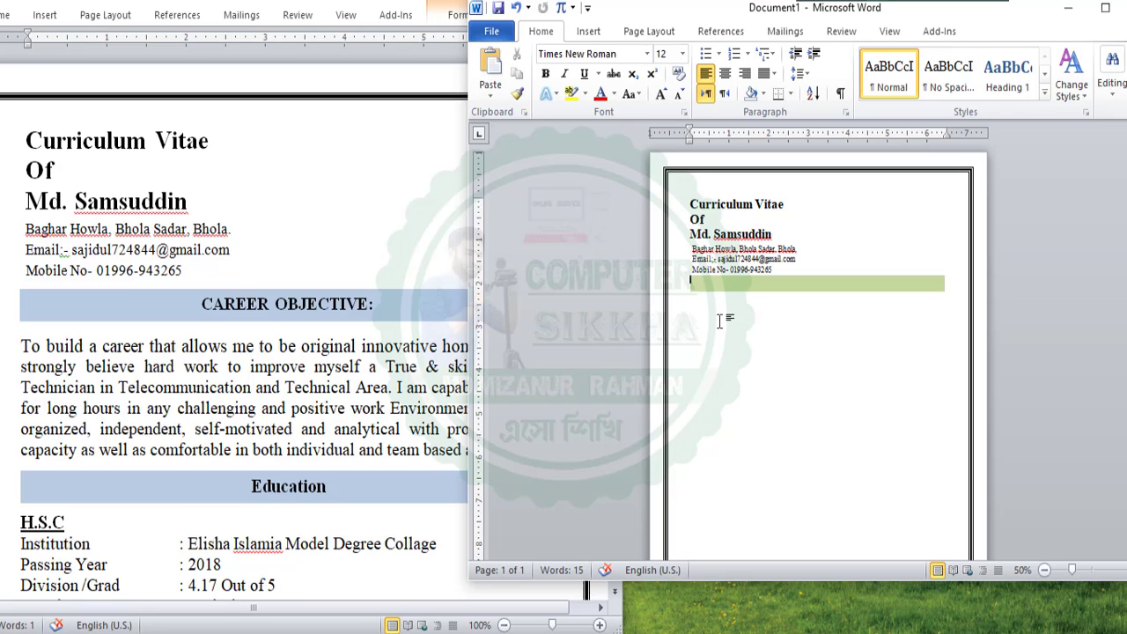
# Adjust the green bar's position under the contact lines using Enter and the arrow keys
pyautogui.press('Return')
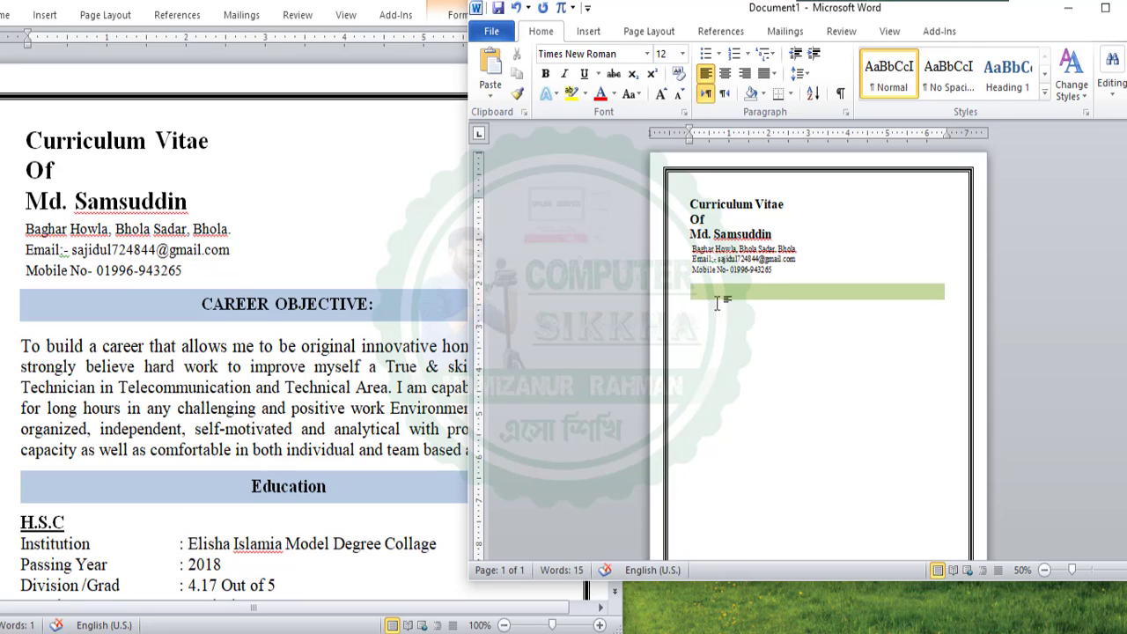
pyautogui.click(757, 295)
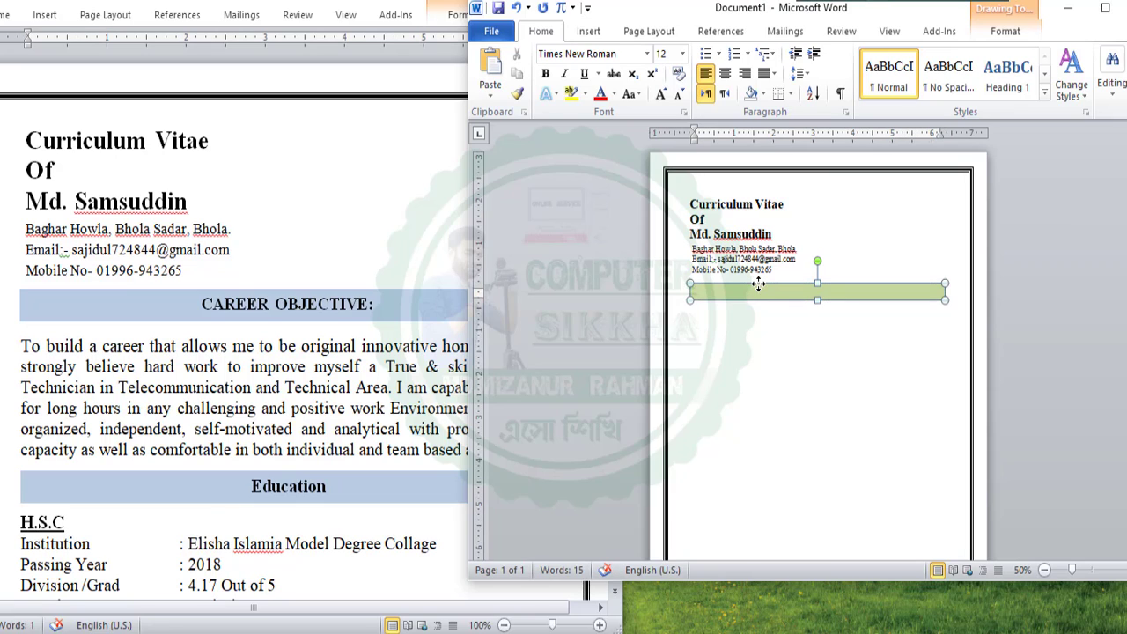
pyautogui.press('Up')
pyautogui.press('Up')
pyautogui.press('Up')
pyautogui.press('Up')
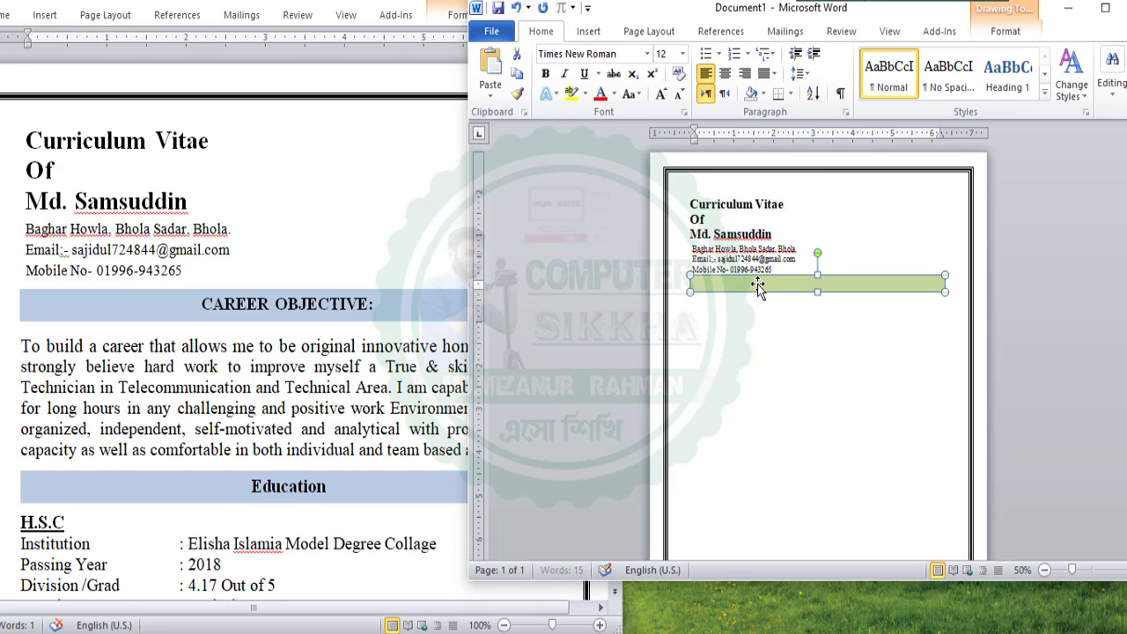
pyautogui.press('Down')
pyautogui.press('Down')
pyautogui.click(847, 332)
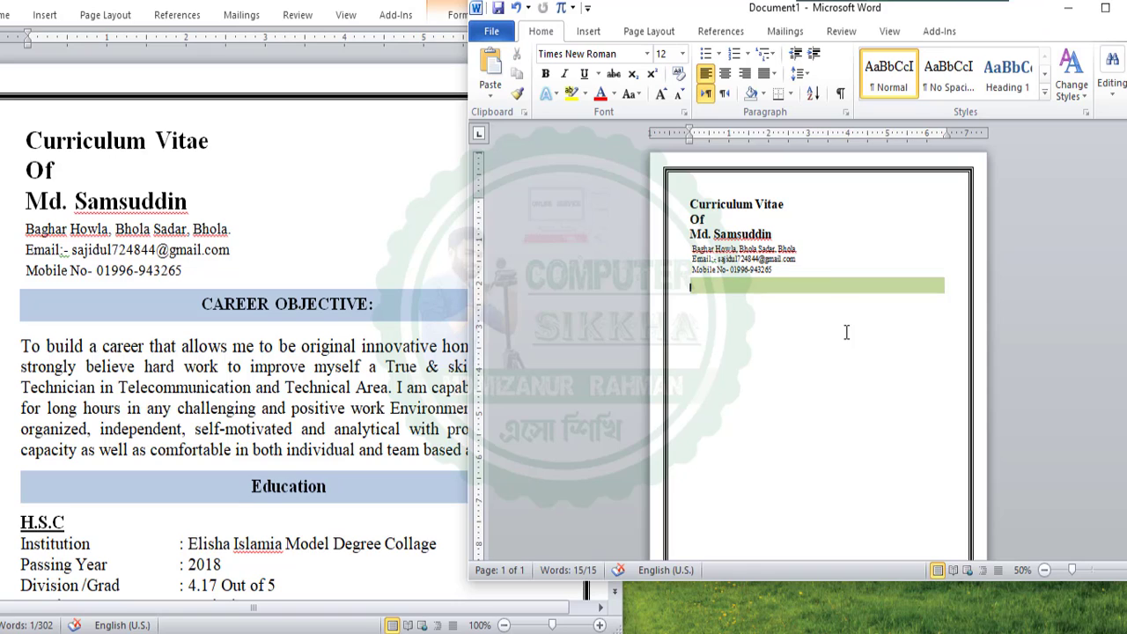
# Copy 'CAREER OBJECTIVE:' from the original CV and paste it into the green bar, keeping source formatting
pyautogui.click(221, 313)
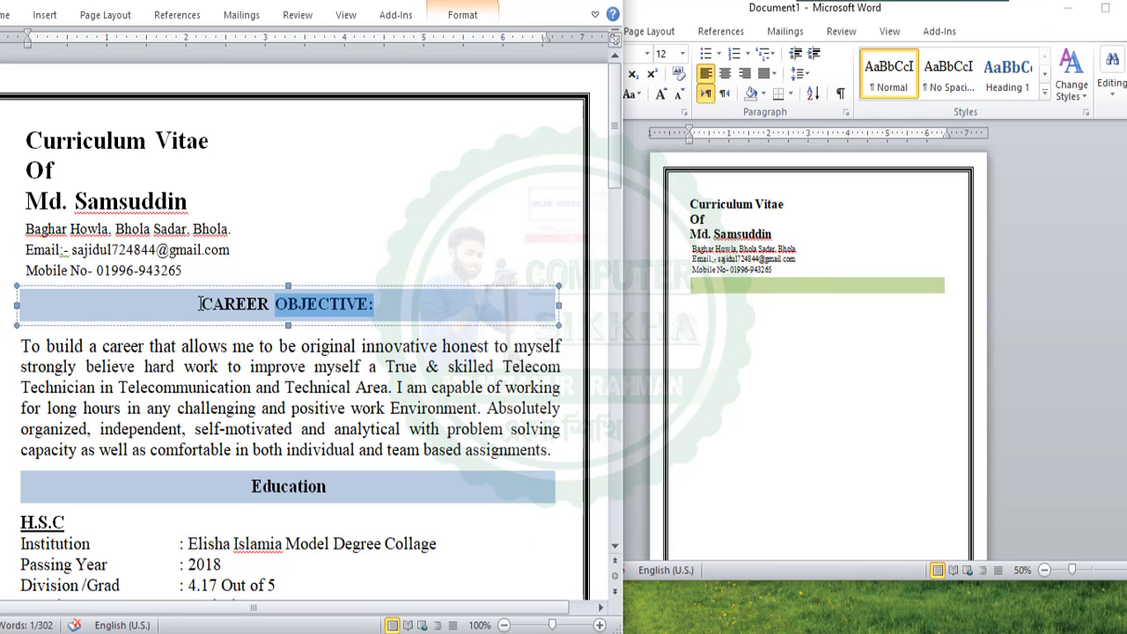
pyautogui.moveTo(201, 304); pyautogui.dragTo(377, 303)
pyautogui.rightClick(361, 301)
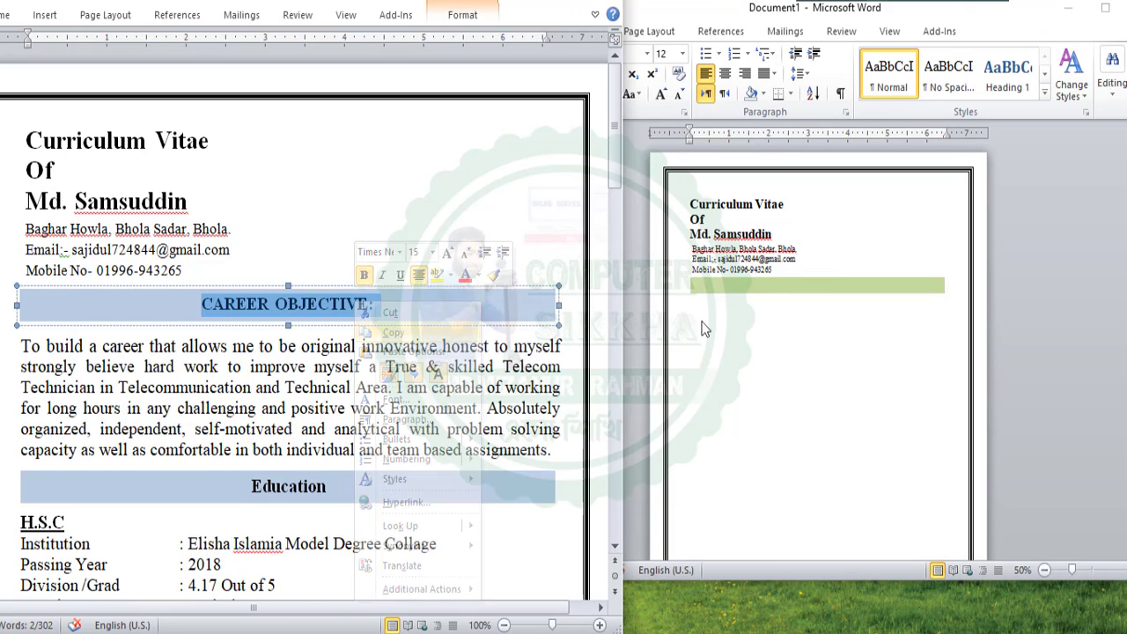
pyautogui.click(397, 330)
pyautogui.click(726, 288)
pyautogui.click(738, 288)
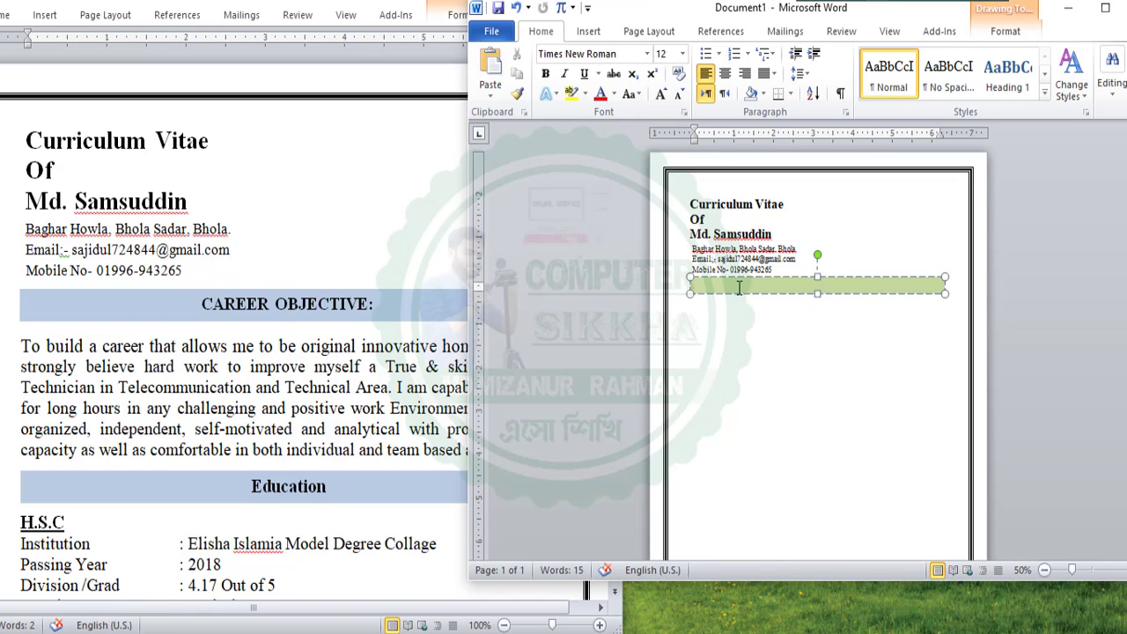
pyautogui.rightClick(738, 288)
pyautogui.click(846, 361)
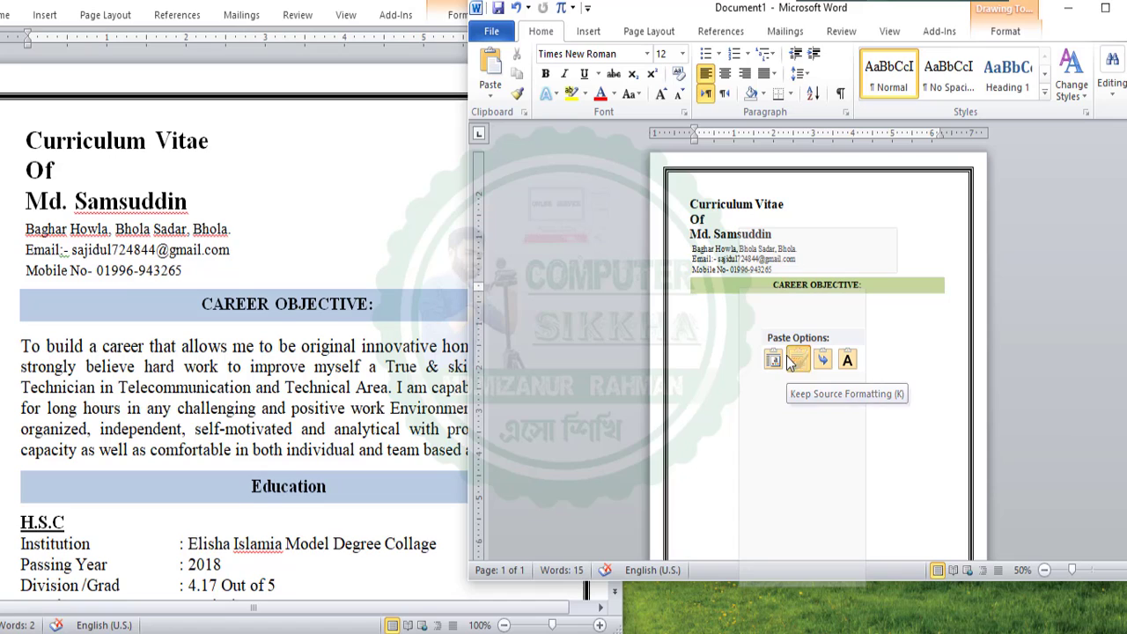
pyautogui.click(791, 361)
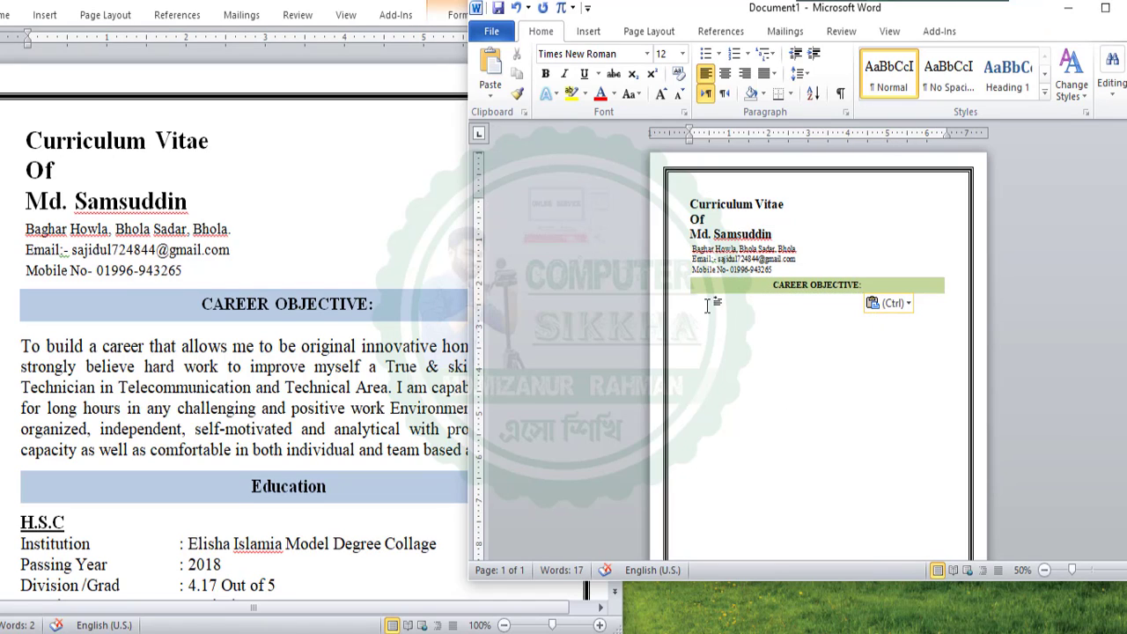
# Copy the career objective paragraph from the original CV and paste it below the green heading
pyautogui.click(77, 366)
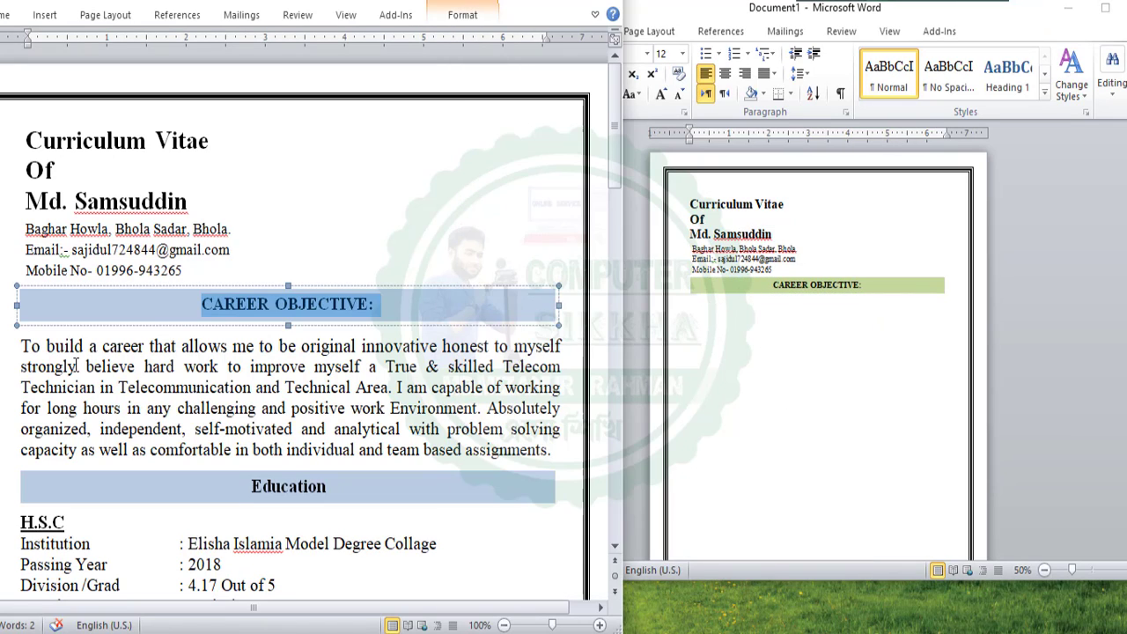
pyautogui.moveTo(21, 346); pyautogui.dragTo(568, 445)
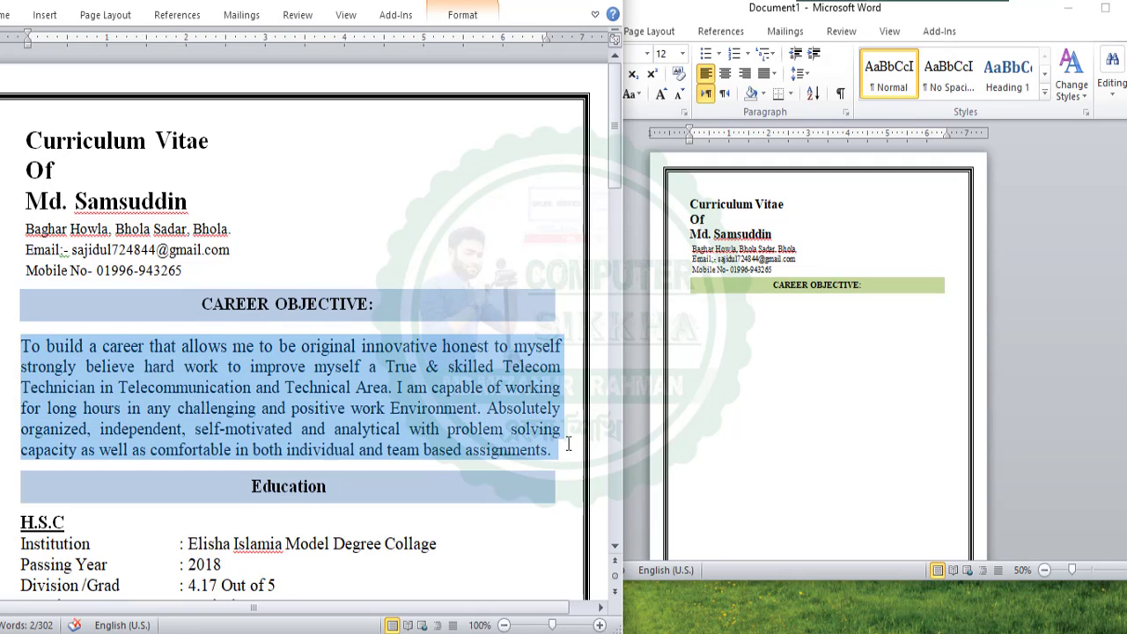
pyautogui.rightClick(169, 372)
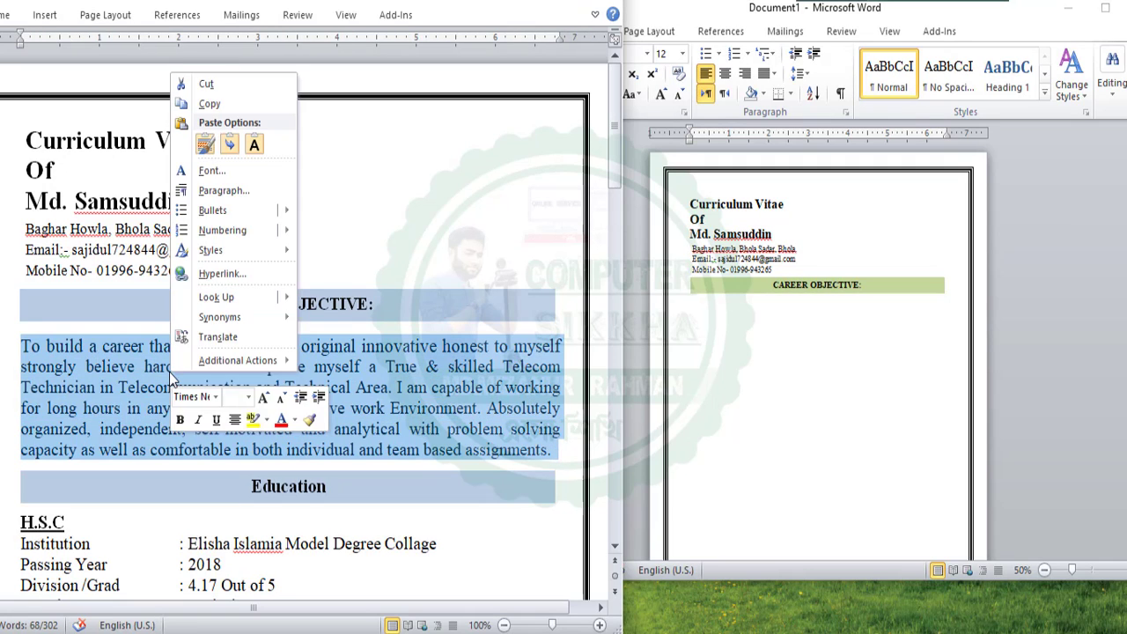
pyautogui.click(211, 103)
pyautogui.click(704, 314)
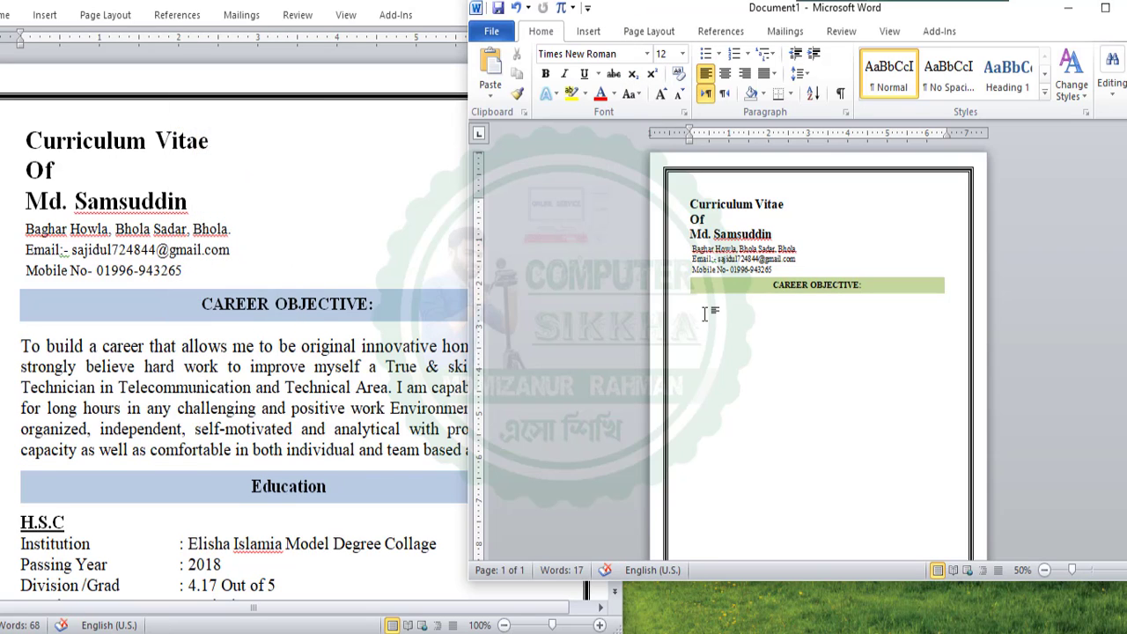
pyautogui.hotkey('ctrl', 'v')
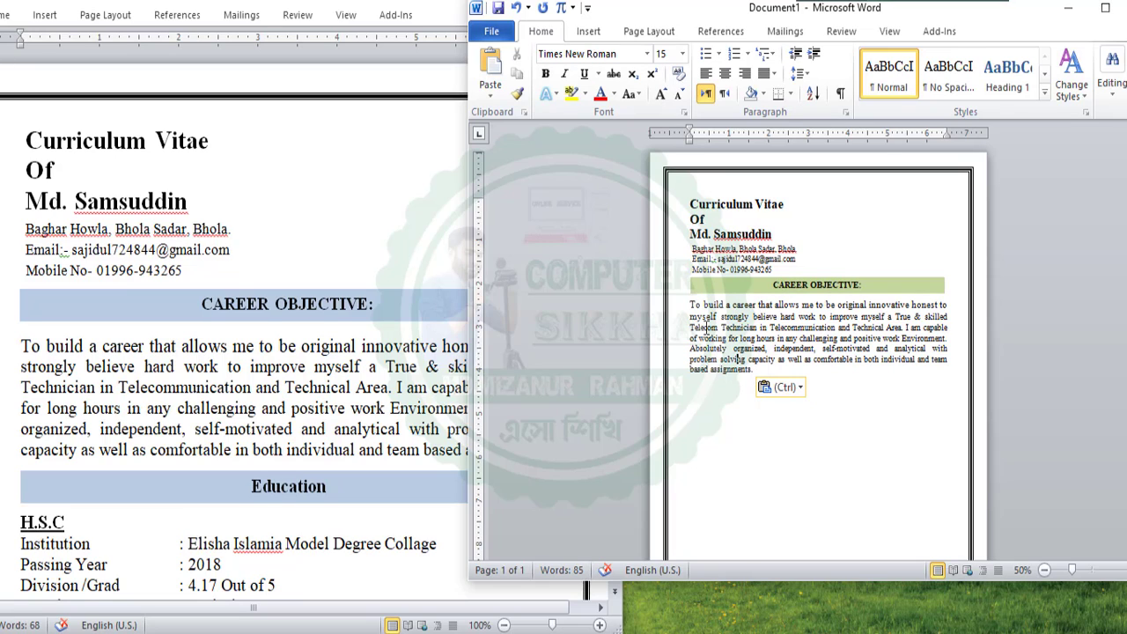
pyautogui.click(705, 391)
pyautogui.click(416, 336)
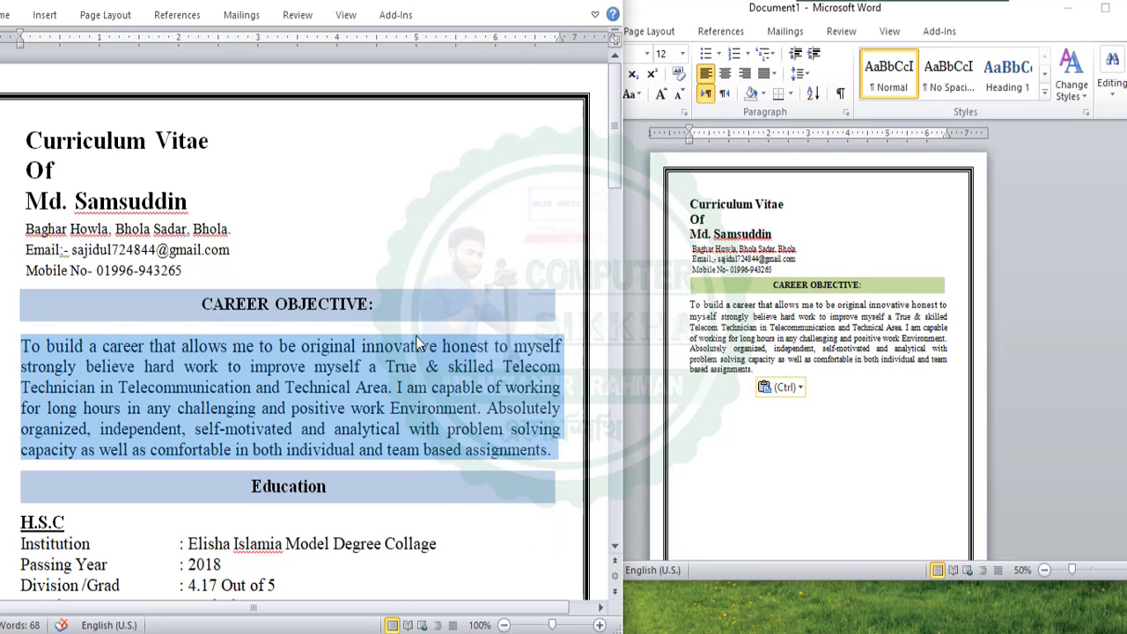
pyautogui.click(327, 486)
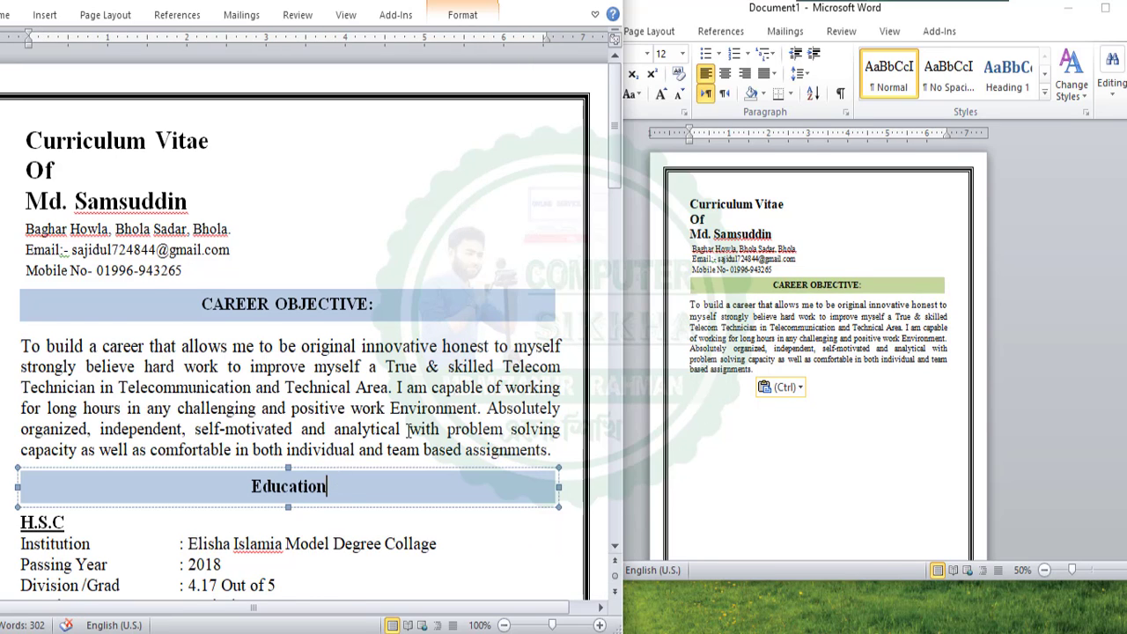
# Draw a wide, thin text box directly under the career objective paragraph
pyautogui.scroll(-3, 328, 475)
pyautogui.click(692, 395)
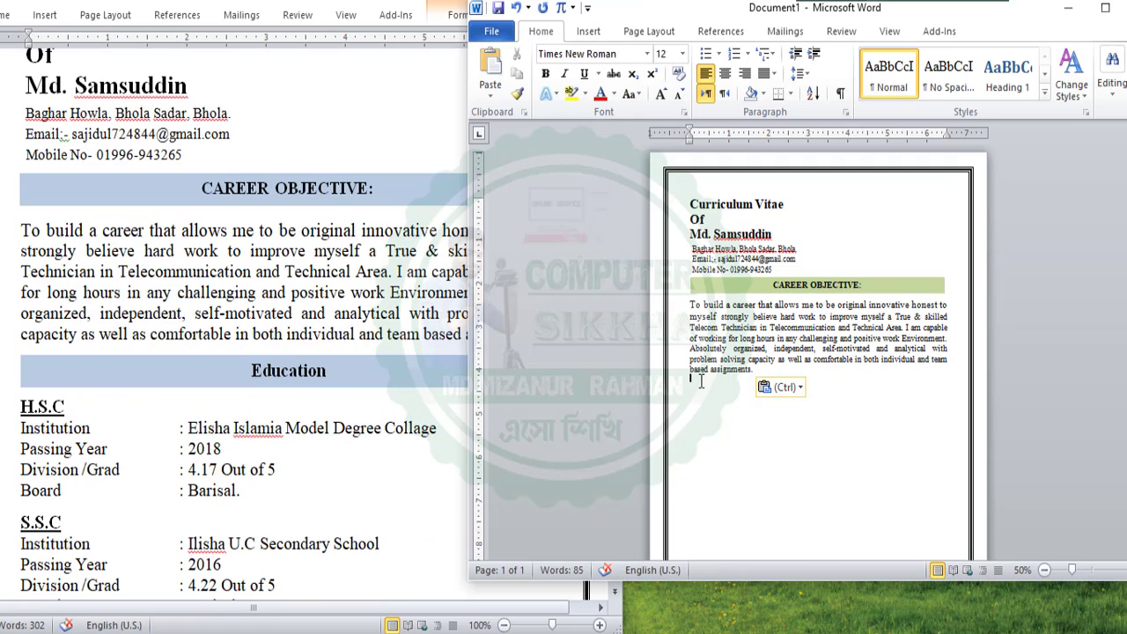
pyautogui.click(590, 34)
pyautogui.click(930, 78)
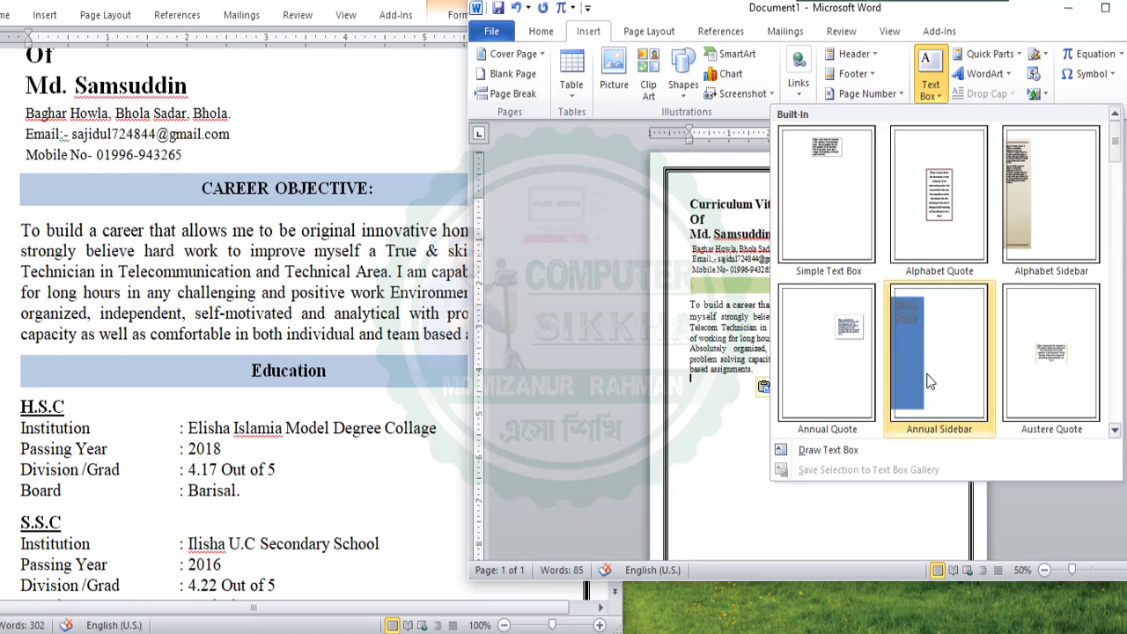
pyautogui.click(866, 449)
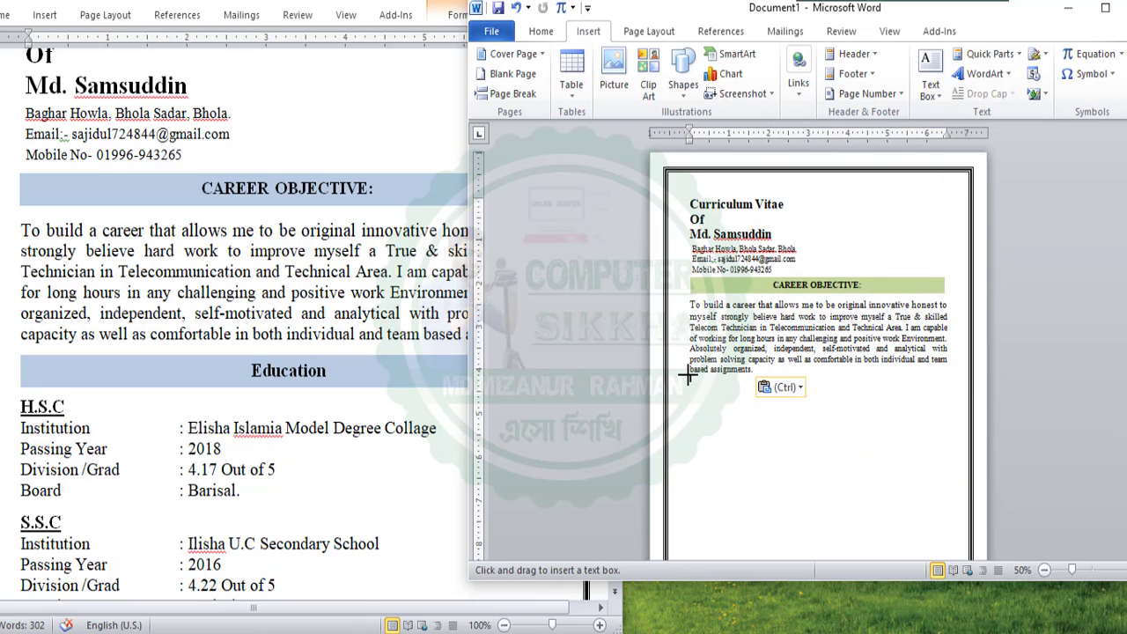
pyautogui.moveTo(687, 376); pyautogui.dragTo(939, 388)
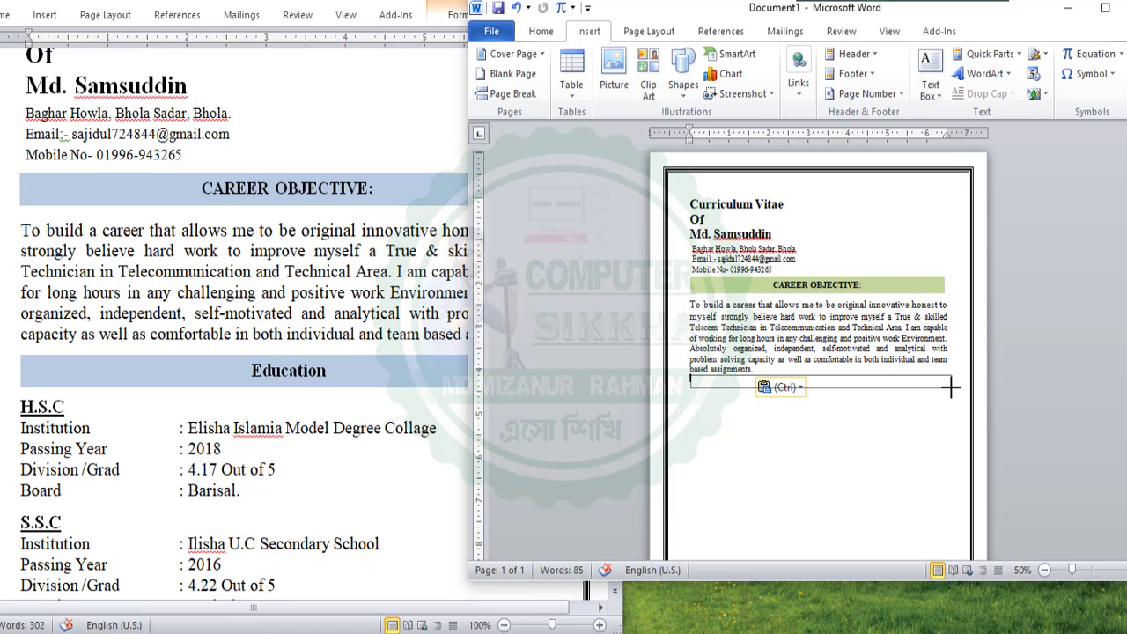
pyautogui.moveTo(950, 387); pyautogui.dragTo(952, 387)
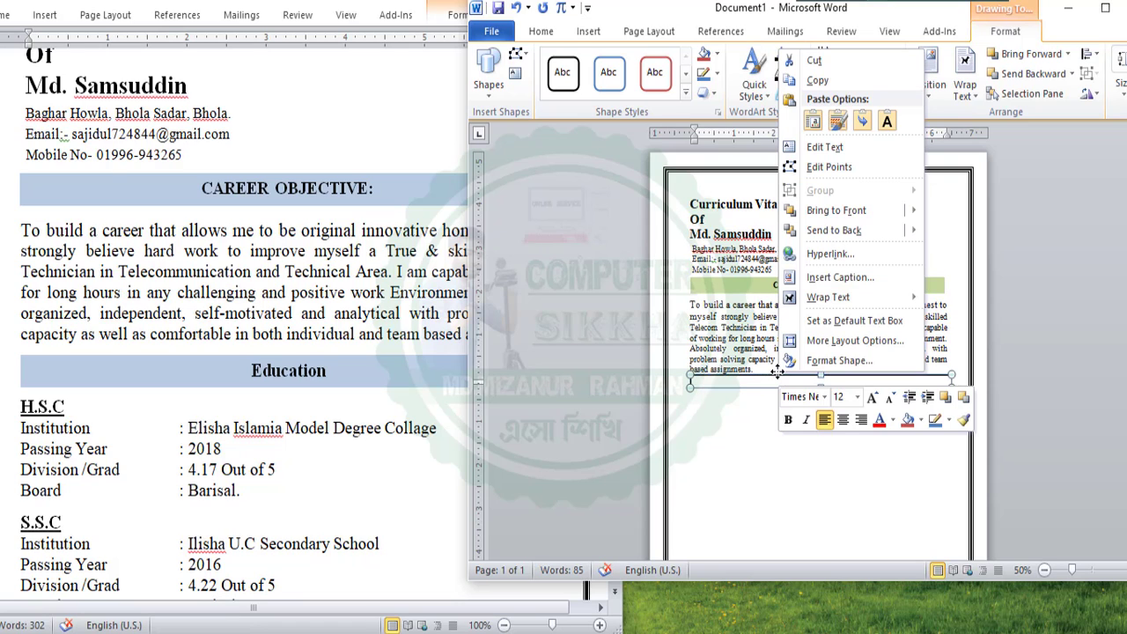
# Set the new box to No line with a solid light olive green fill
pyautogui.rightClick(778, 378)
pyautogui.click(820, 360)
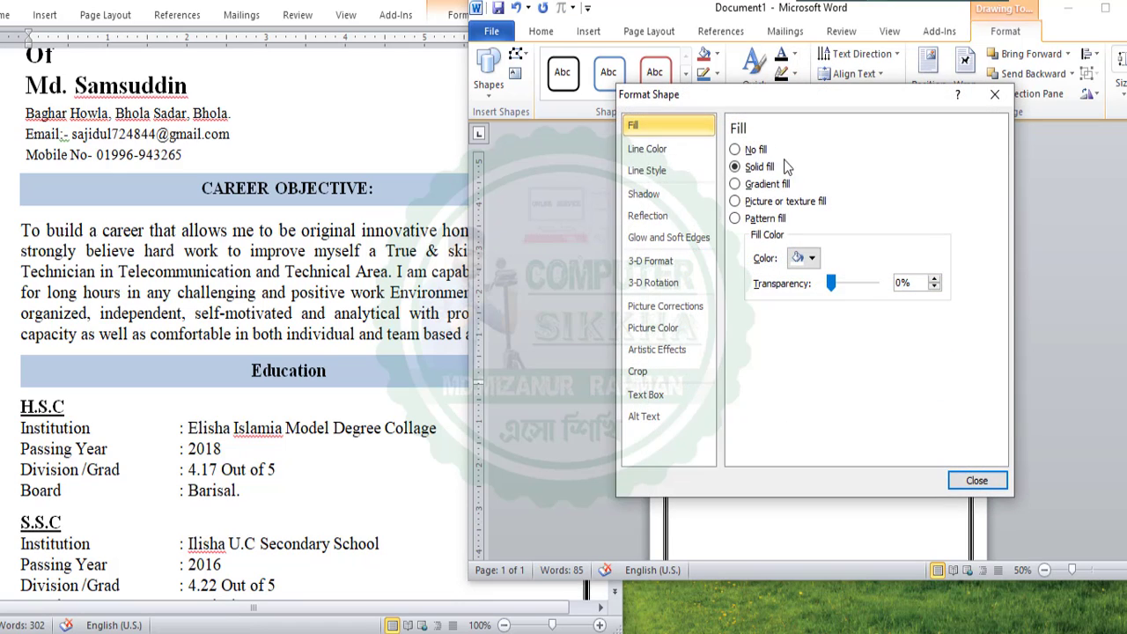
pyautogui.click(651, 149)
pyautogui.click(756, 152)
pyautogui.click(658, 129)
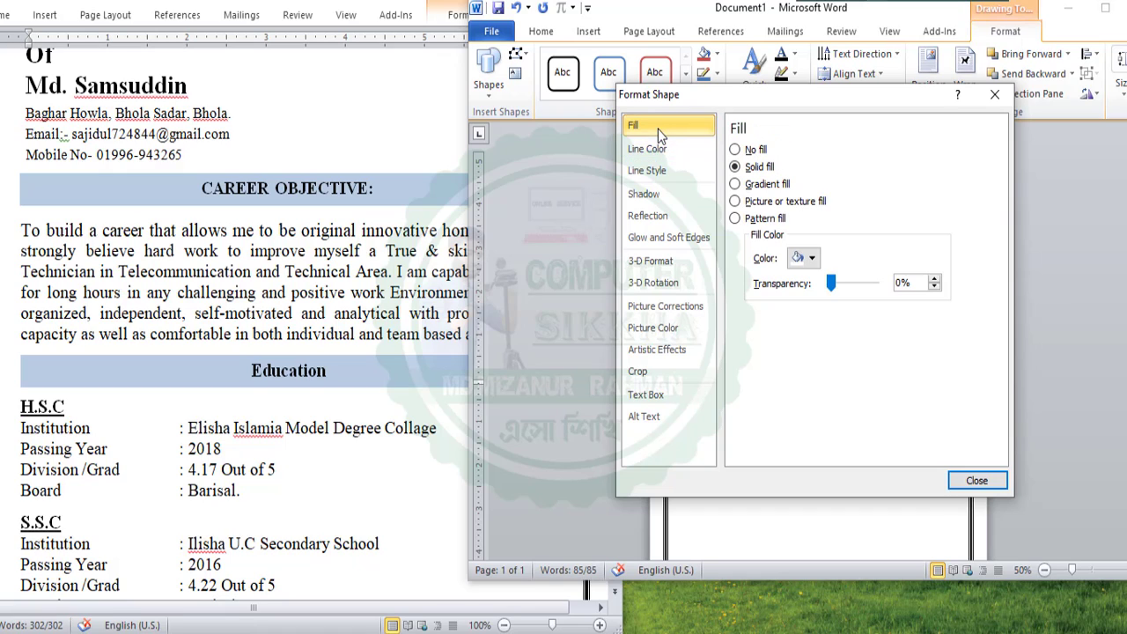
pyautogui.click(811, 259)
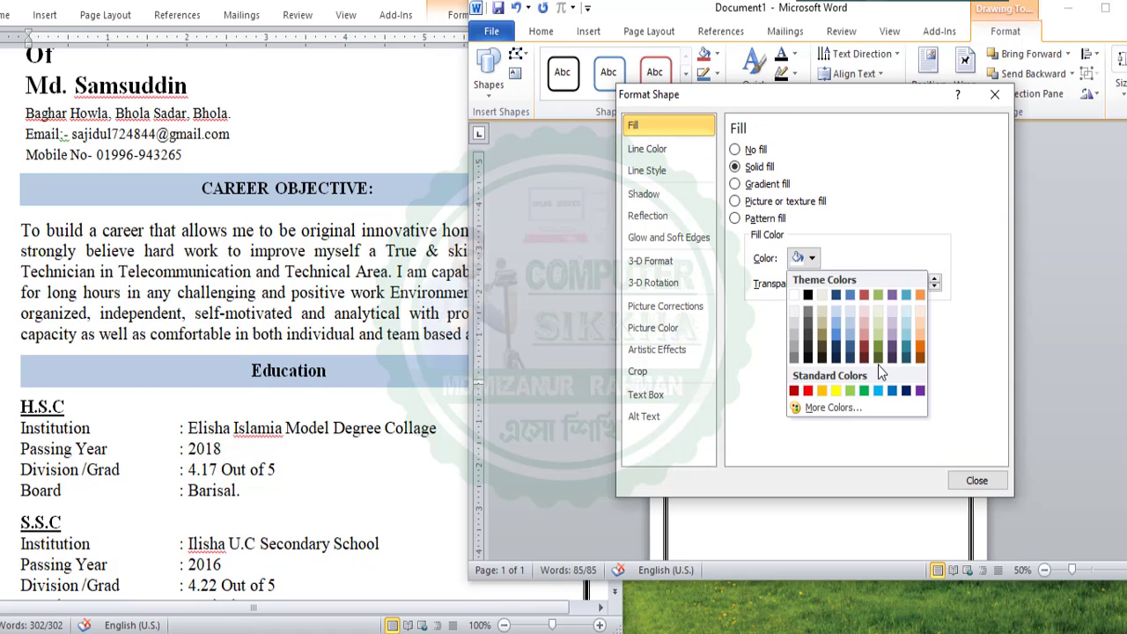
pyautogui.click(876, 338)
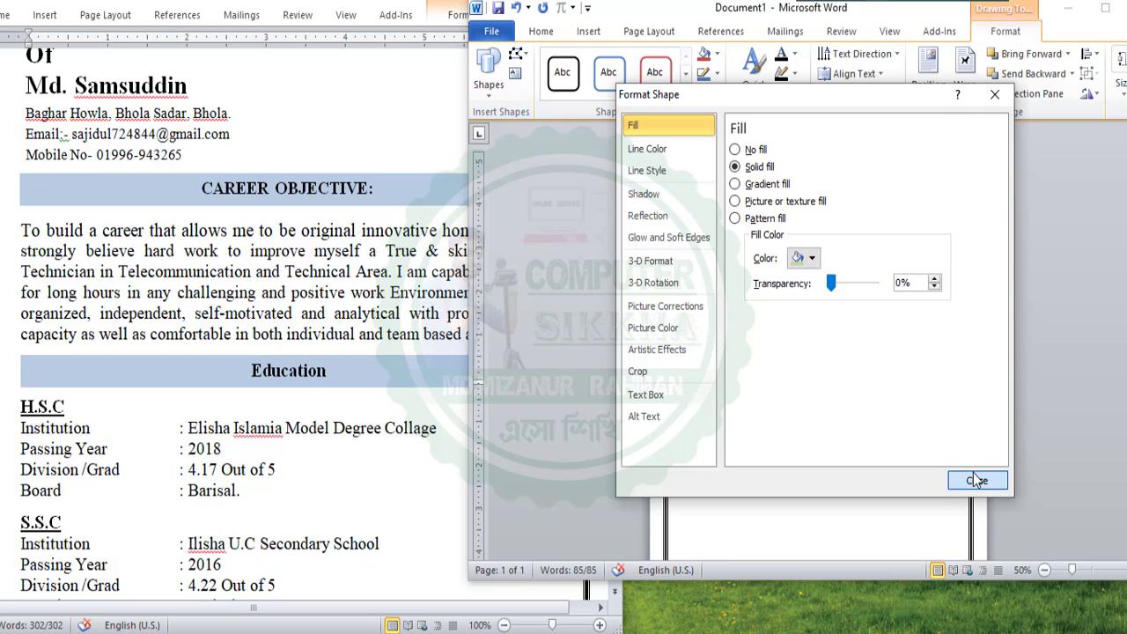
pyautogui.click(975, 480)
pyautogui.click(826, 447)
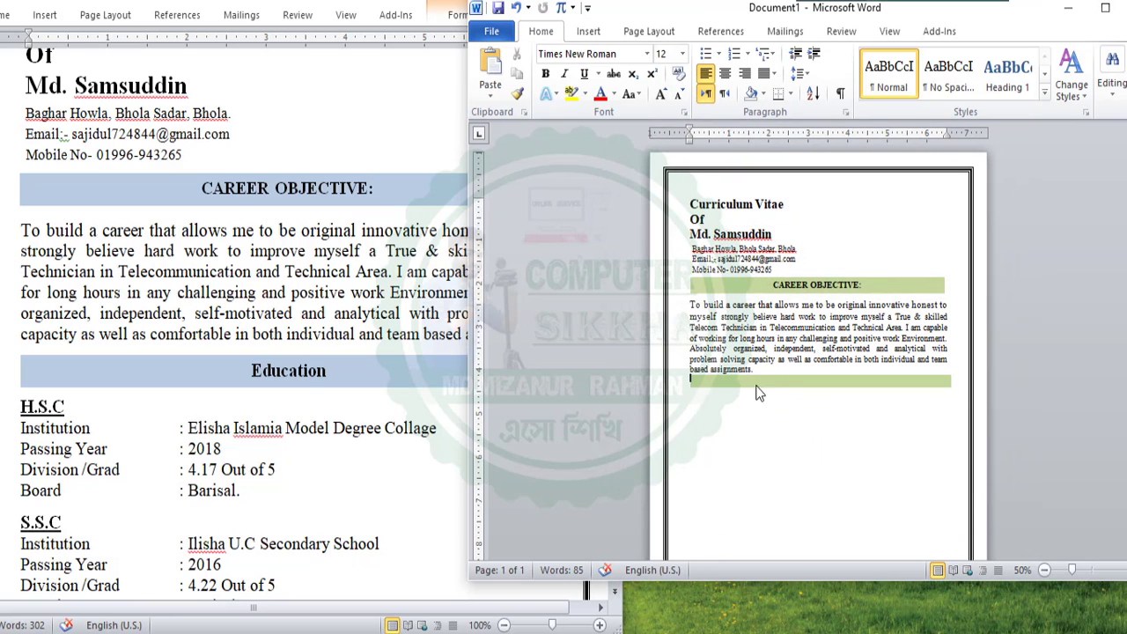
pyautogui.click(324, 388)
pyautogui.moveTo(327, 374); pyautogui.dragTo(250, 373)
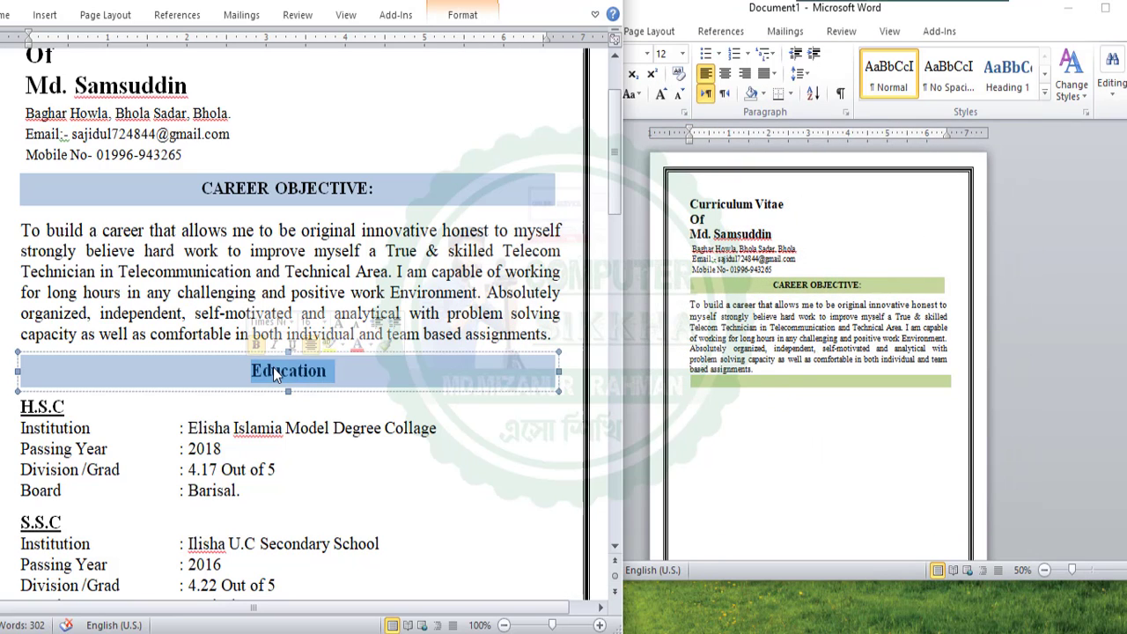
# Paste the Education heading into the new green bar, then delete that bar
pyautogui.rightClick(279, 375)
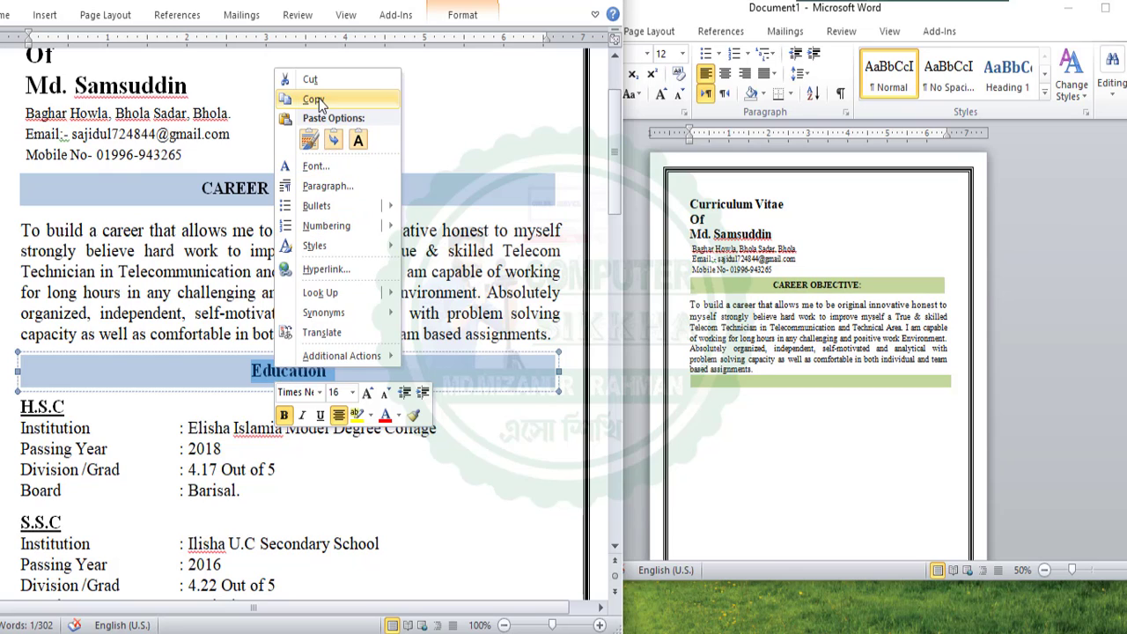
pyautogui.click(314, 99)
pyautogui.click(837, 381)
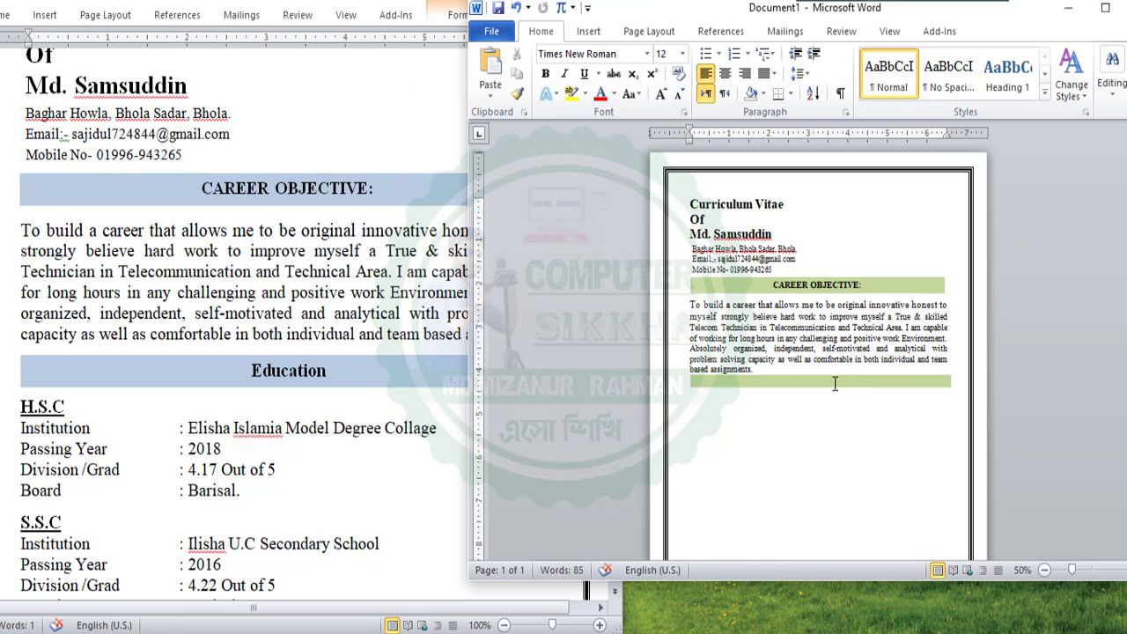
pyautogui.rightClick(835, 383)
pyautogui.click(848, 157)
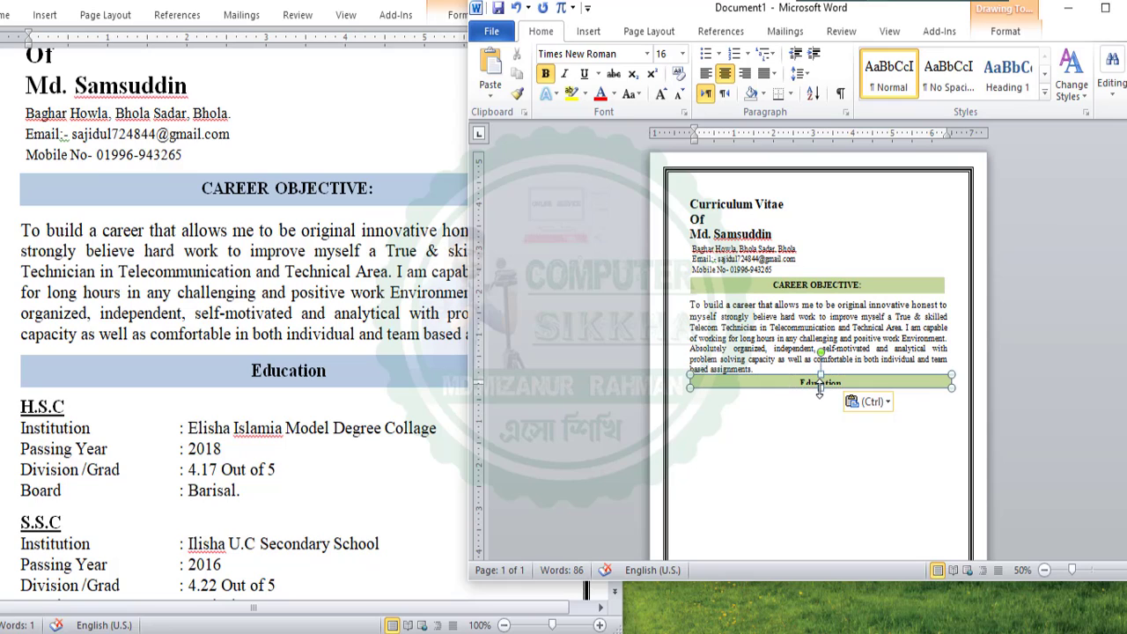
pyautogui.click(813, 425)
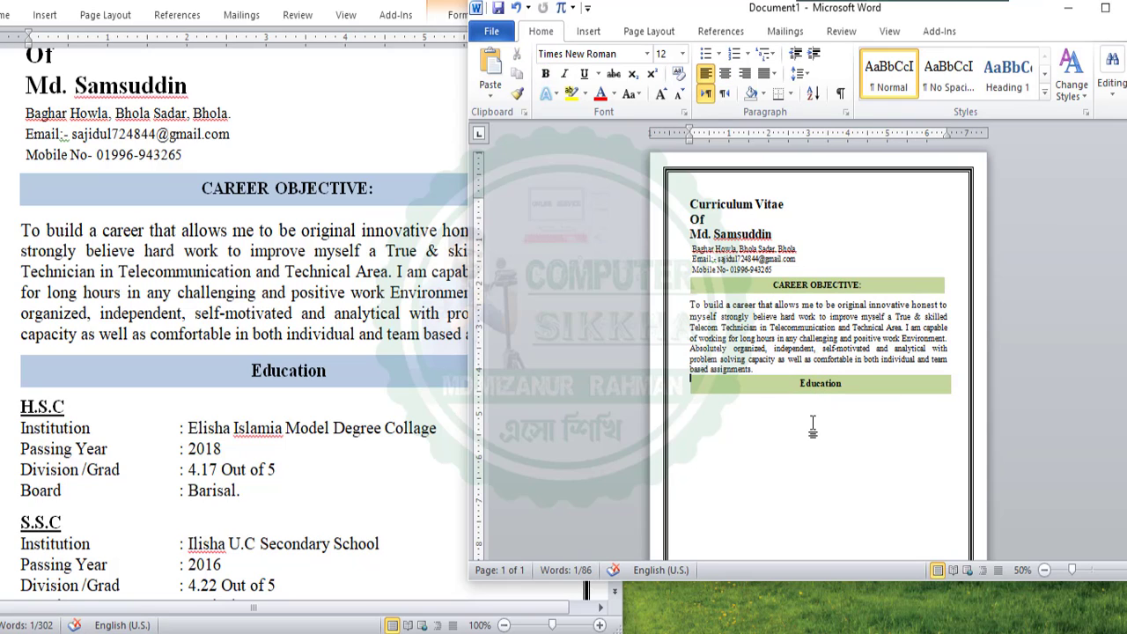
pyautogui.click(737, 386)
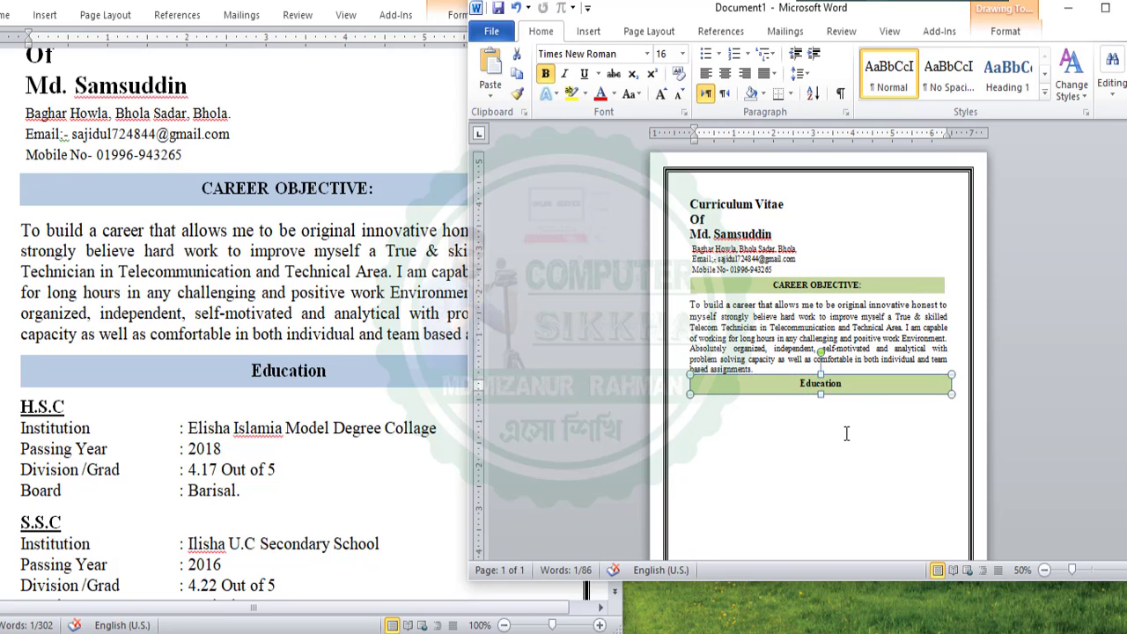
pyautogui.press('Delete')
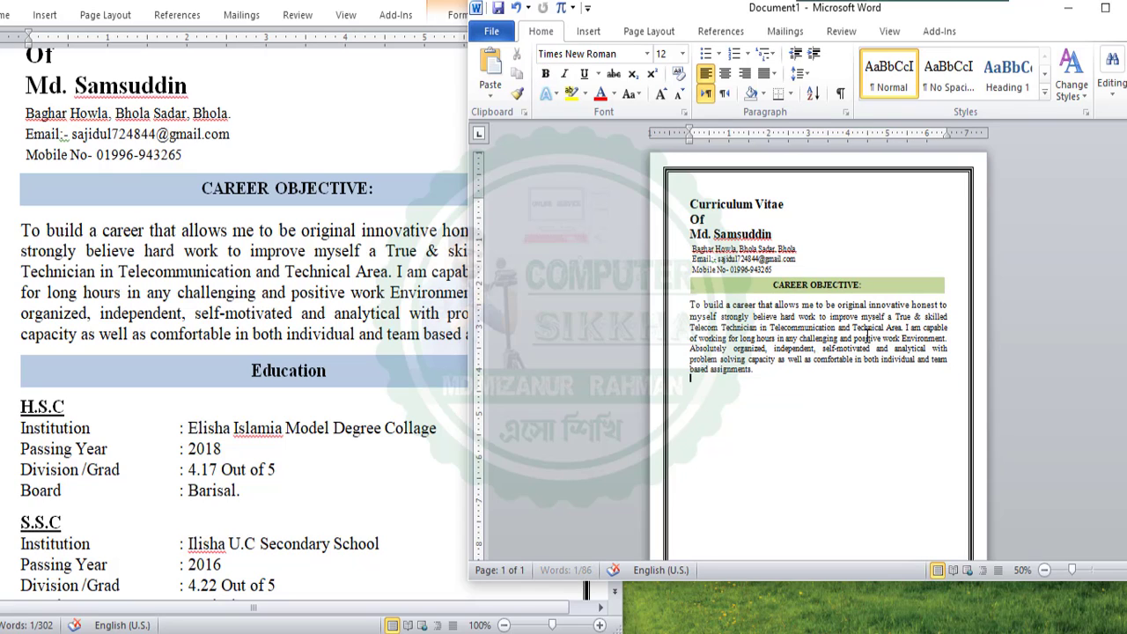
# Copy the green CAREER OBJECTIVE: bar and paste a duplicate below the objective paragraph
pyautogui.click(914, 280)
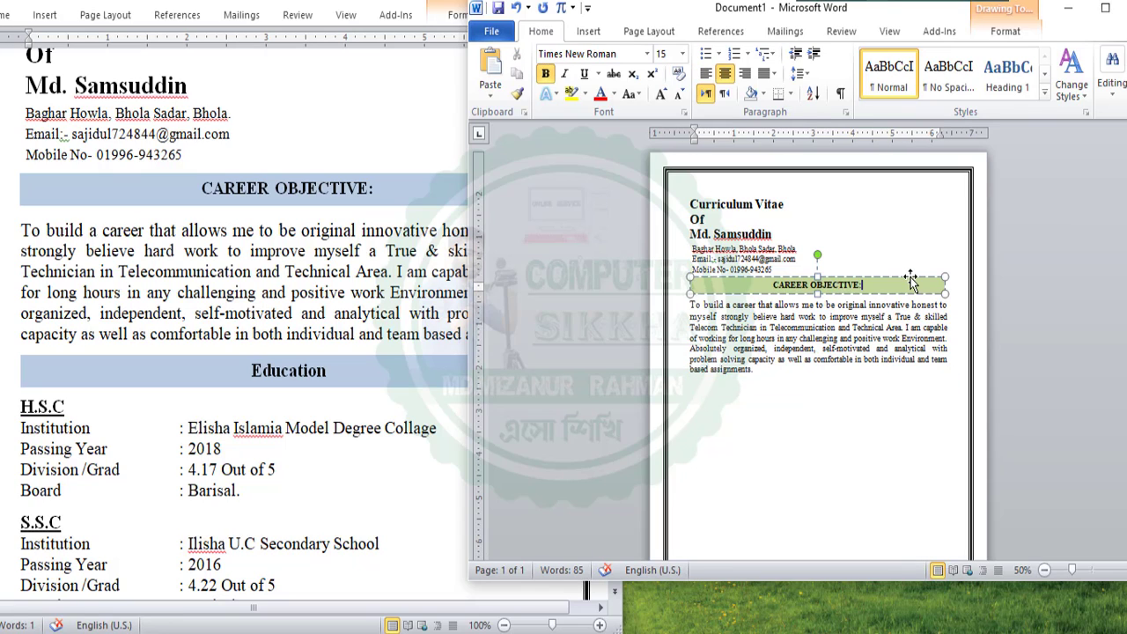
pyautogui.tripleClick(914, 282)
pyautogui.rightClick(914, 281)
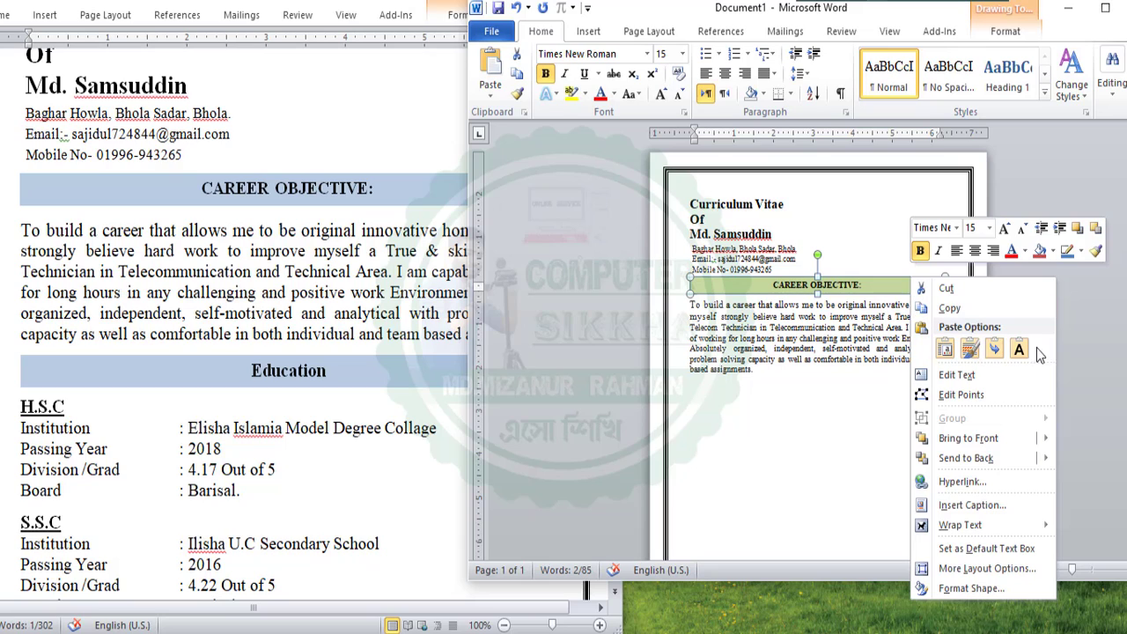
pyautogui.click(961, 310)
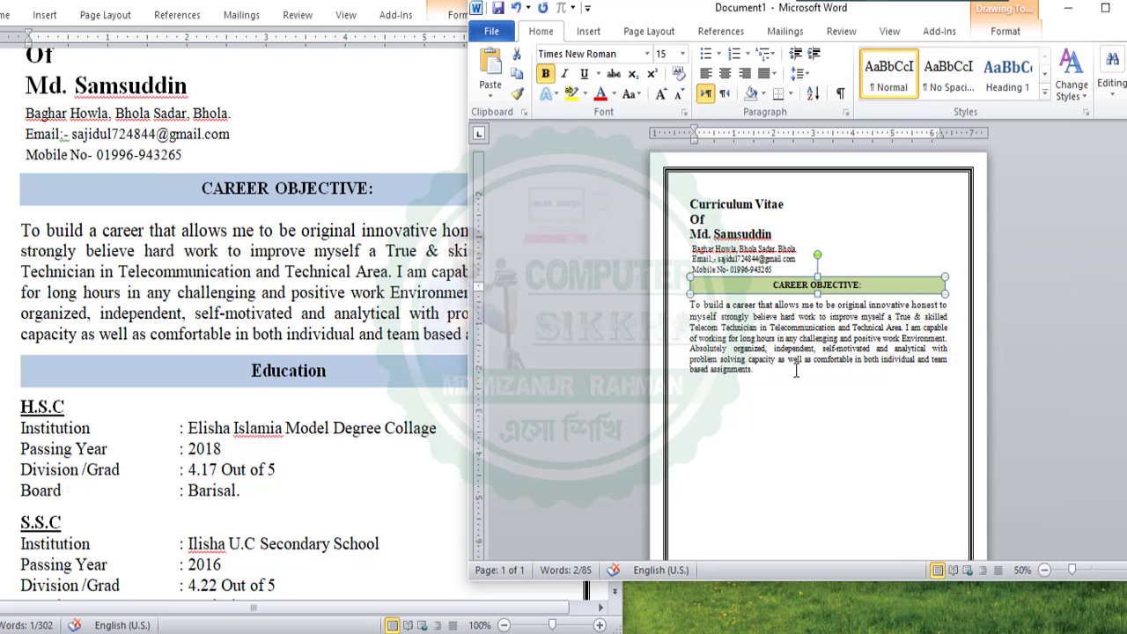
pyautogui.click(692, 380)
pyautogui.rightClick(724, 381)
pyautogui.click(729, 159)
pyautogui.click(855, 385)
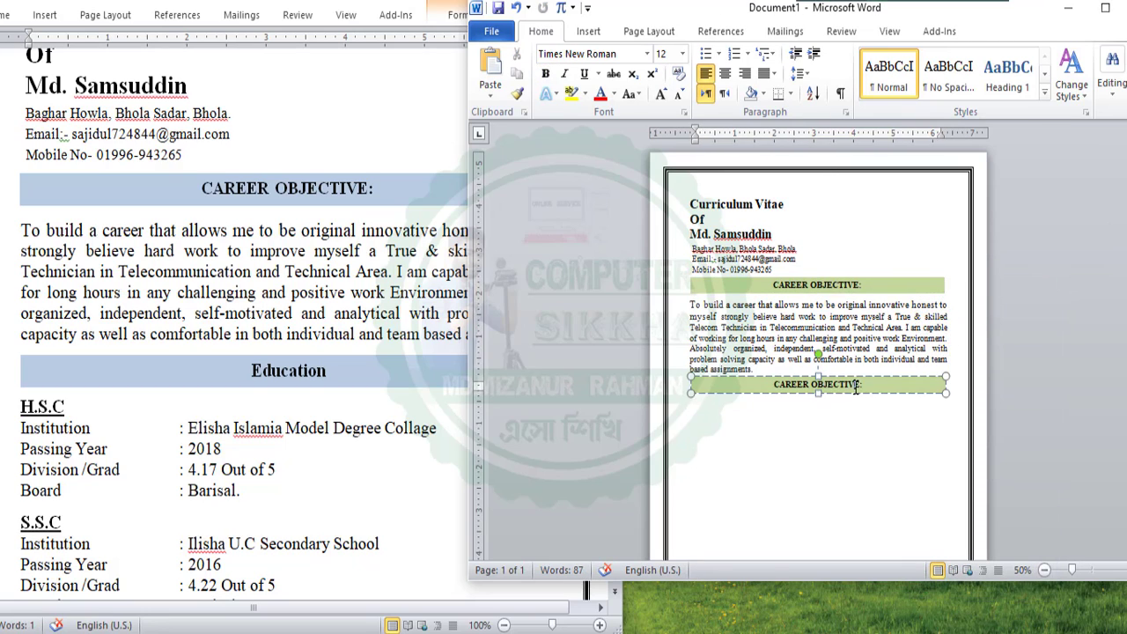
pyautogui.doubleClick(907, 581)
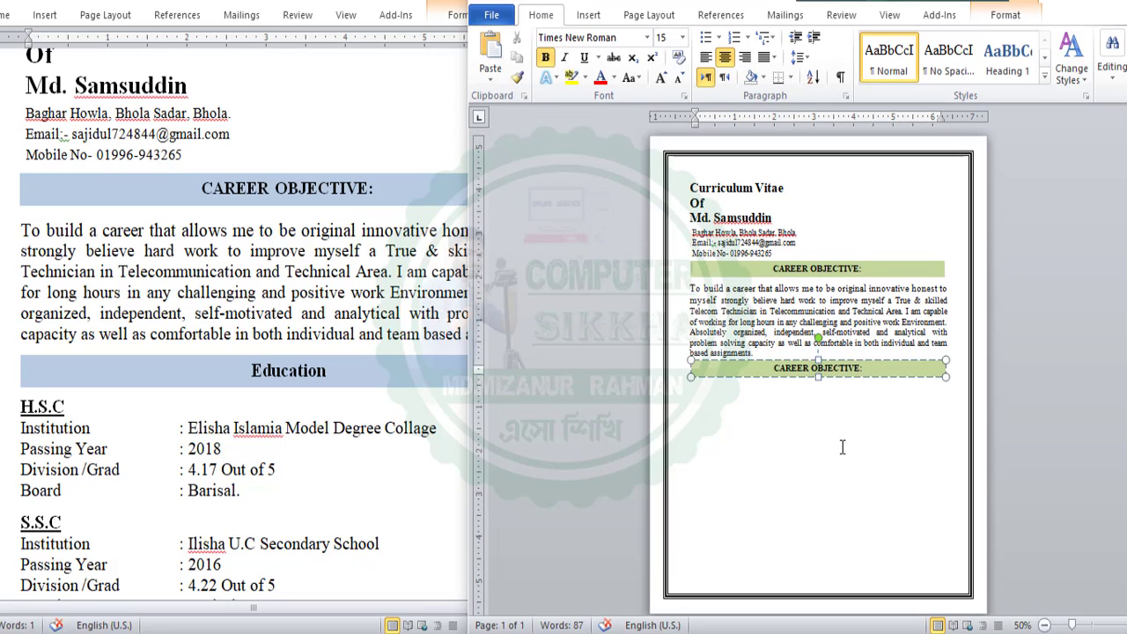
pyautogui.click(775, 414)
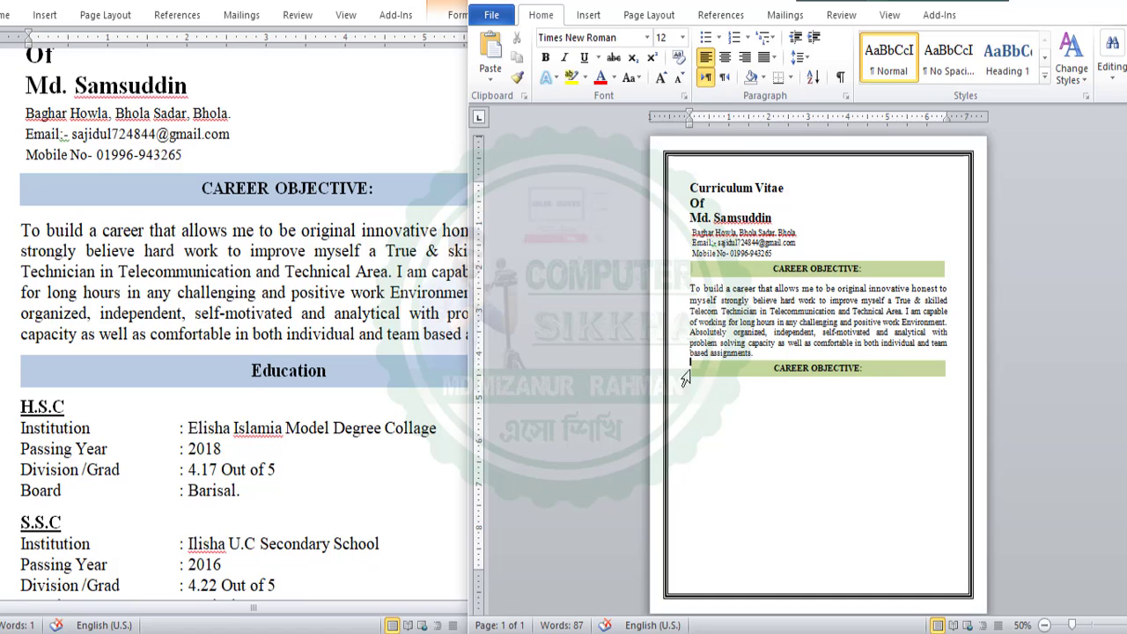
pyautogui.click(247, 379)
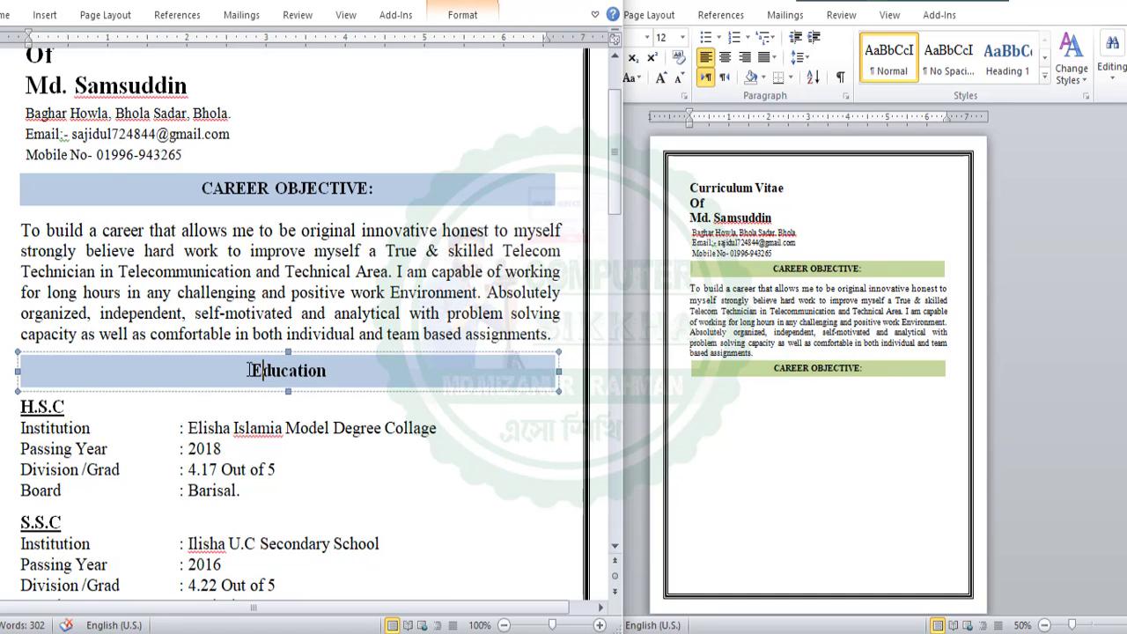
# Copy 'Education' from the reference CV into the green heading box, then select the objective paragraph
pyautogui.moveTo(251, 371); pyautogui.dragTo(337, 371)
pyautogui.rightClick(312, 370)
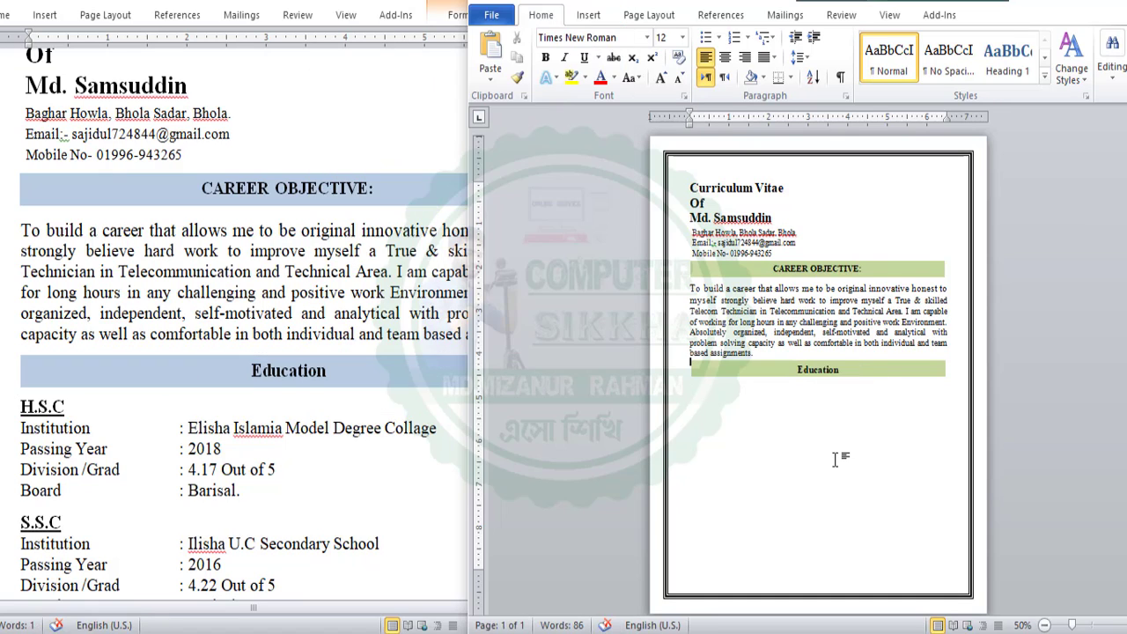
pyautogui.click(820, 373)
pyautogui.click(755, 310)
pyautogui.moveTo(692, 288); pyautogui.dragTo(765, 352)
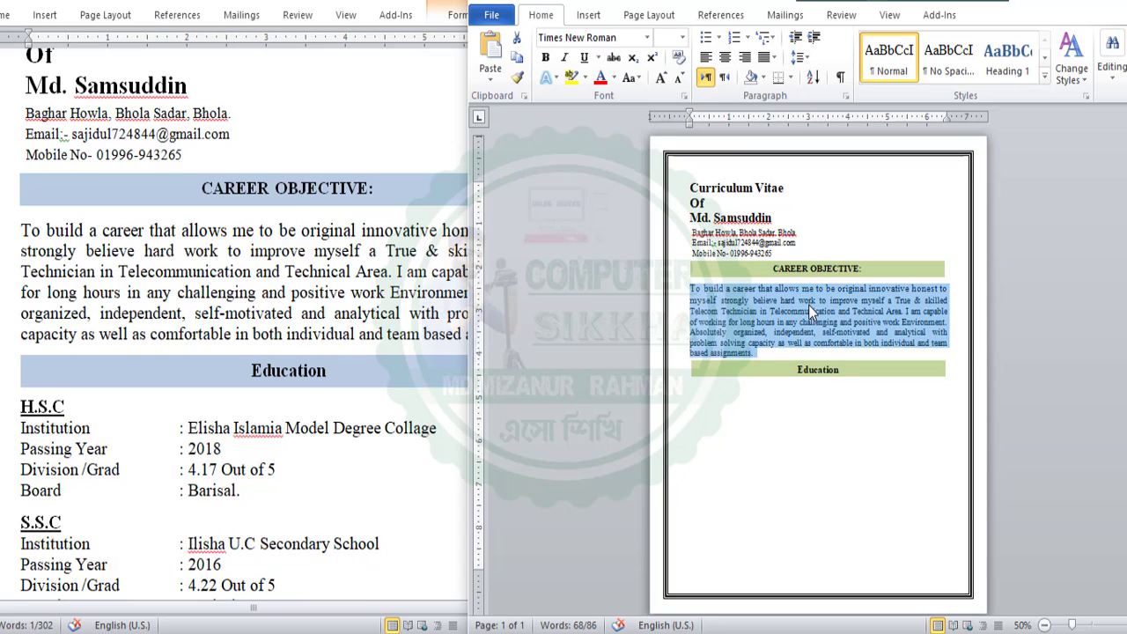
# Try centred and left alignment on the objective paragraph, then set it back to justified
pyautogui.hotkey('ctrl', 'e')
pyautogui.hotkey('ctrl', 'l')
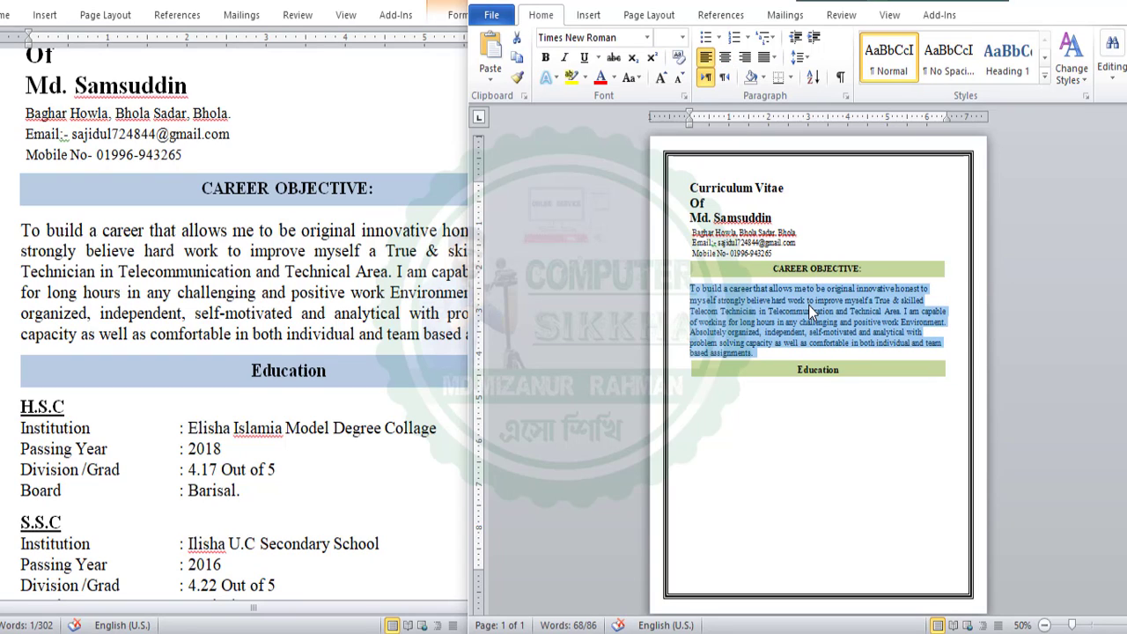
pyautogui.click(781, 346)
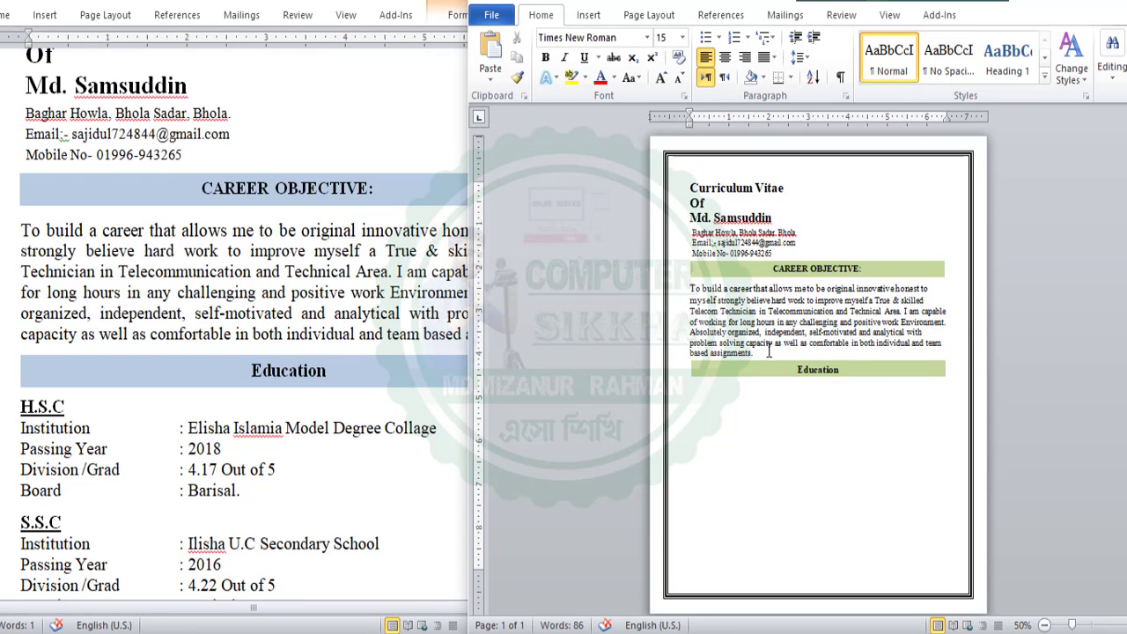
pyautogui.moveTo(754, 352); pyautogui.dragTo(690, 288)
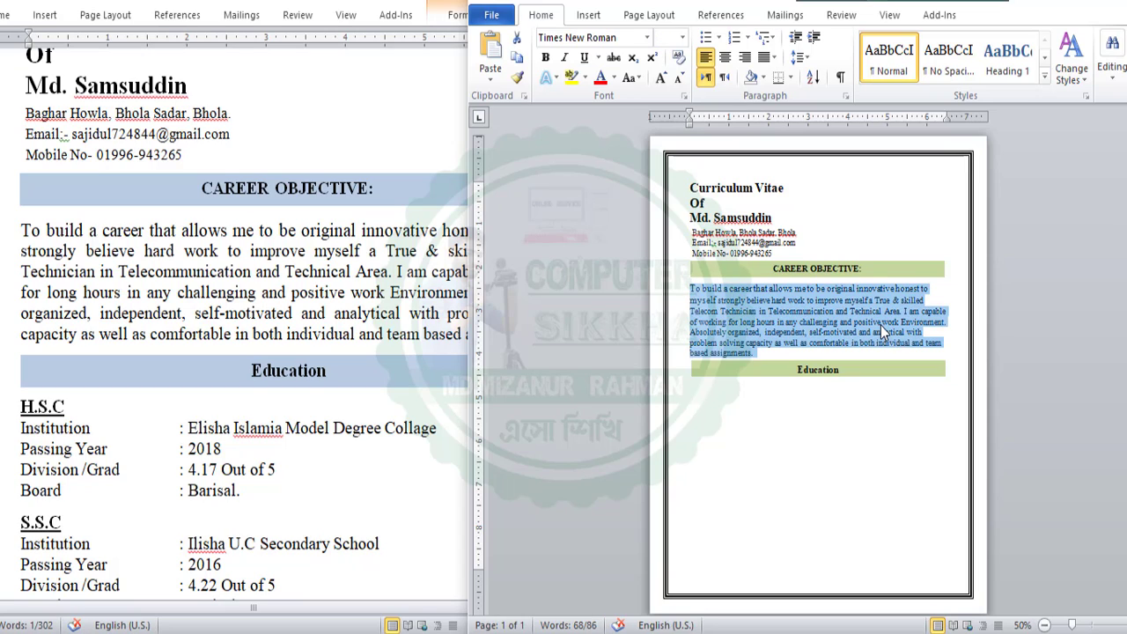
pyautogui.hotkey('ctrl', 'j')
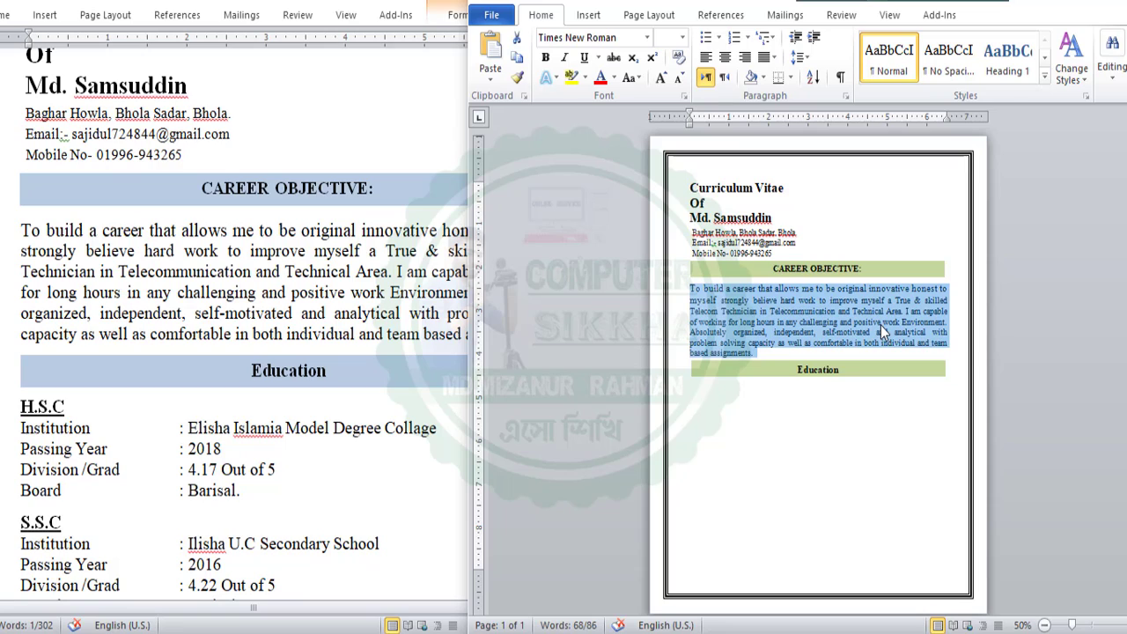
pyautogui.click(880, 325)
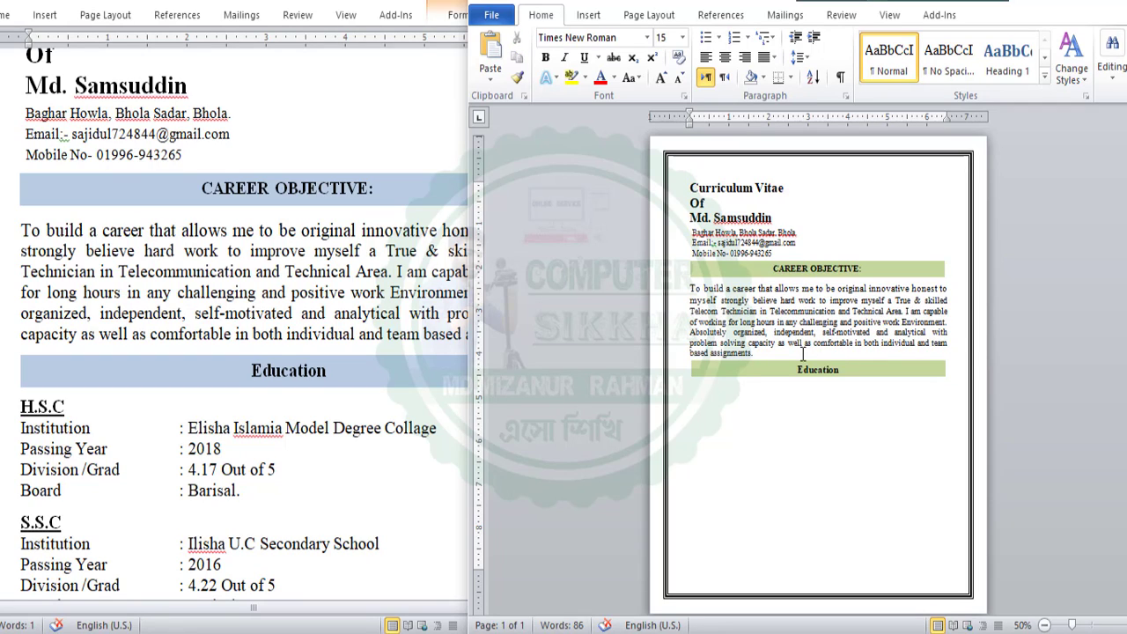
pyautogui.moveTo(778, 351); pyautogui.dragTo(693, 299)
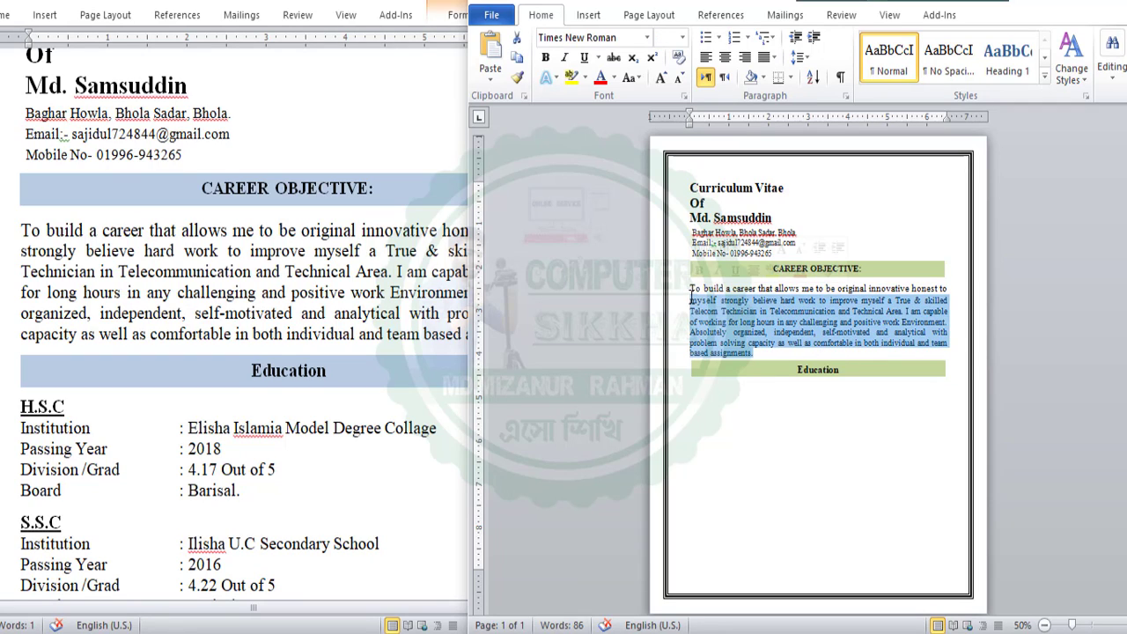
pyautogui.click(853, 319)
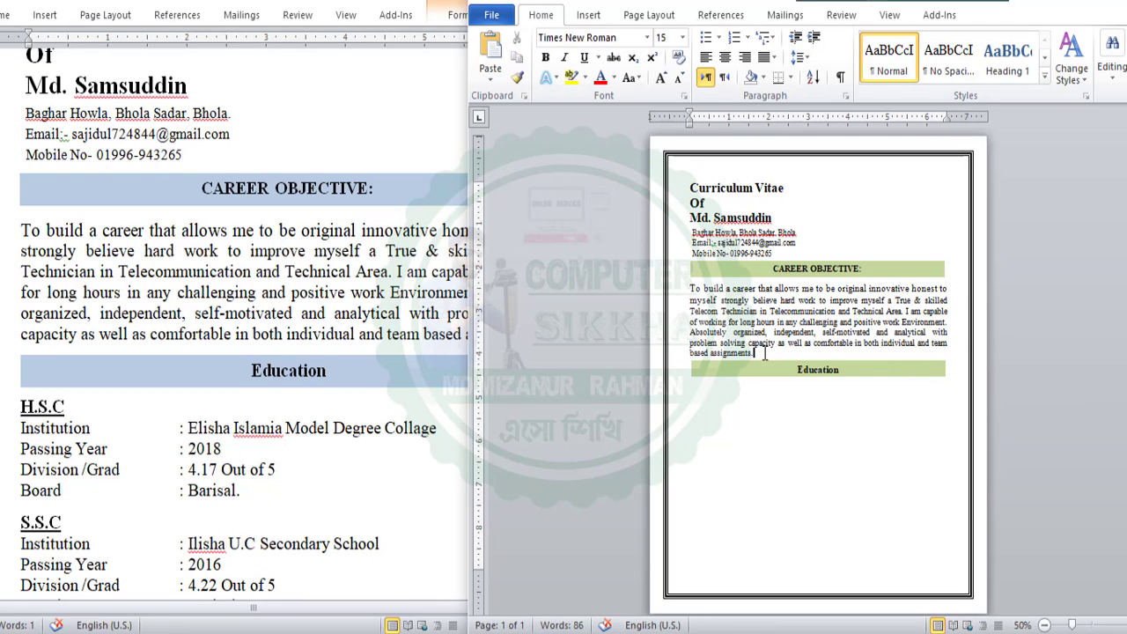
pyautogui.moveTo(765, 353); pyautogui.dragTo(690, 289)
pyautogui.click(934, 333)
pyautogui.moveTo(753, 351); pyautogui.dragTo(700, 292)
# Put the caret on the empty line beside Education and bring the reference CV forward at H.S.C
pyautogui.click(751, 370)
pyautogui.press('Up')
pyautogui.click(76, 406)
pyautogui.click(75, 406)
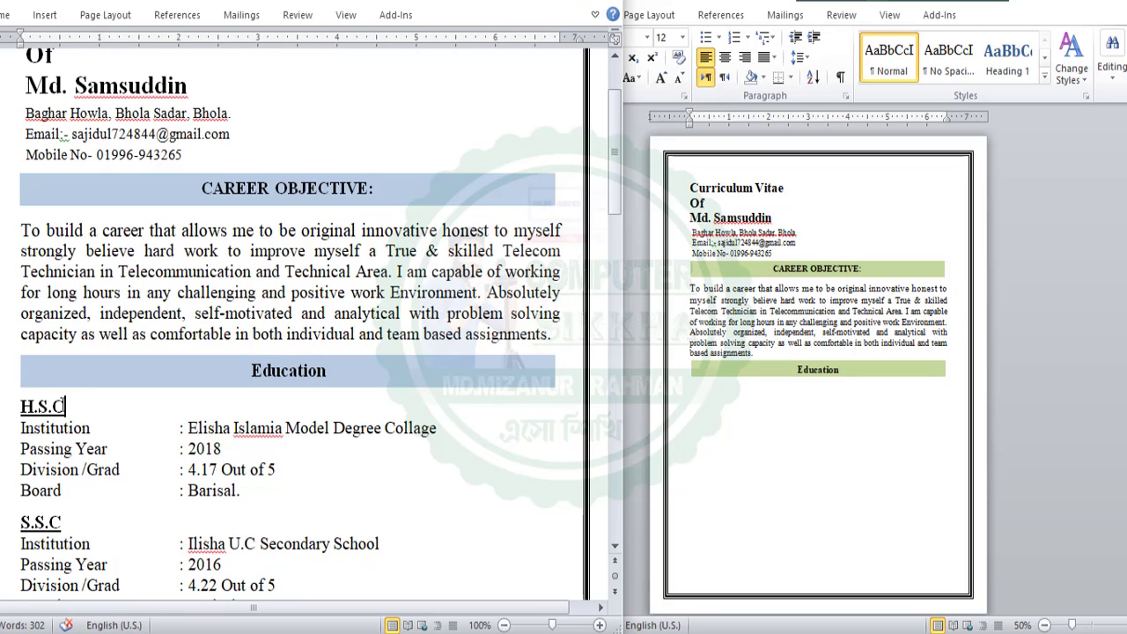
# Paste the H.S.C heading from the reference CV on the line below Education
pyautogui.moveTo(68, 406); pyautogui.dragTo(21, 407)
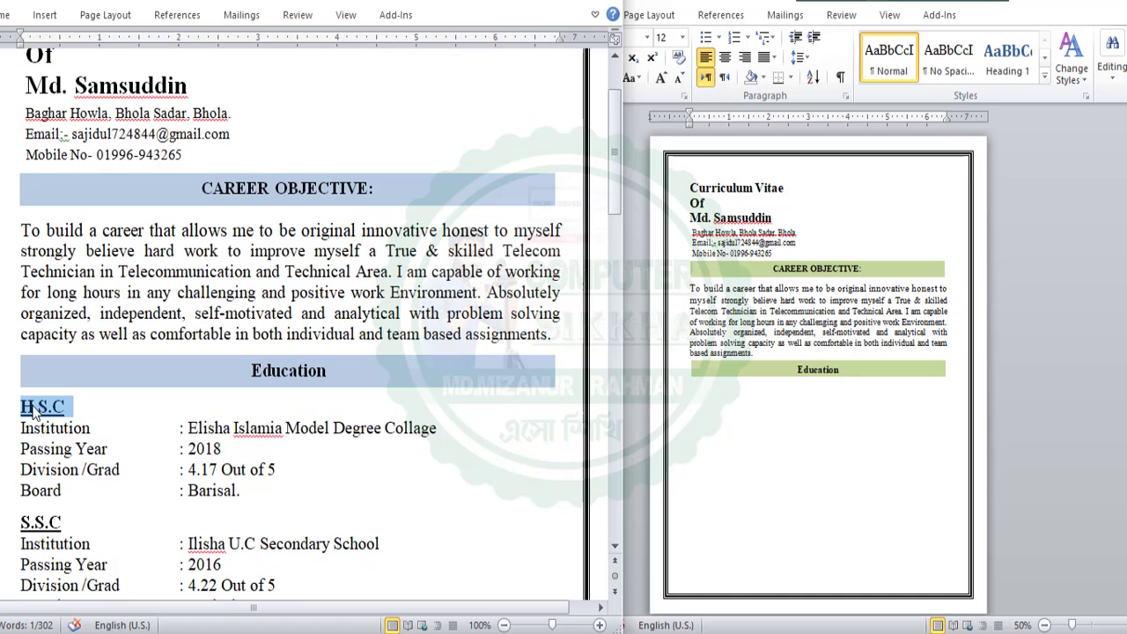
pyautogui.click(803, 377)
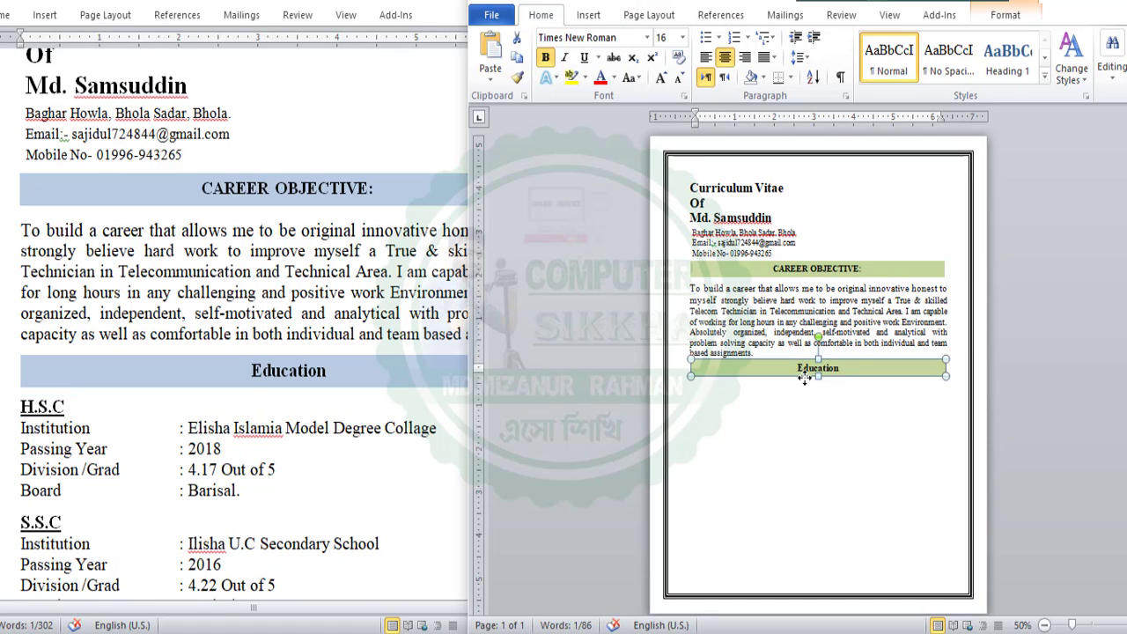
pyautogui.click(750, 407)
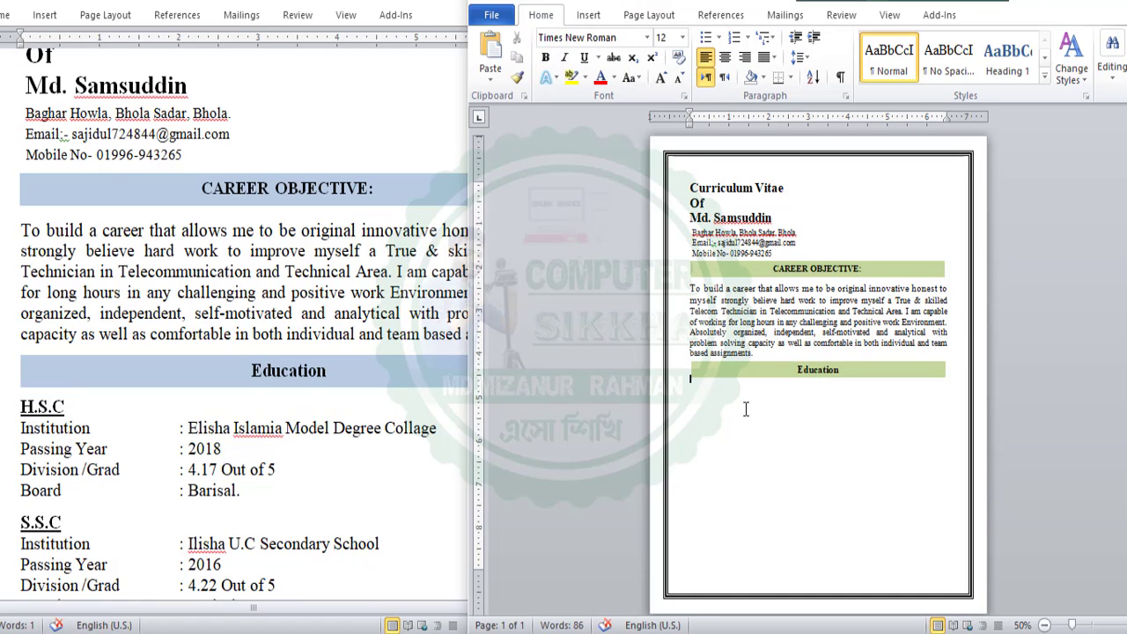
pyautogui.rightClick(720, 406)
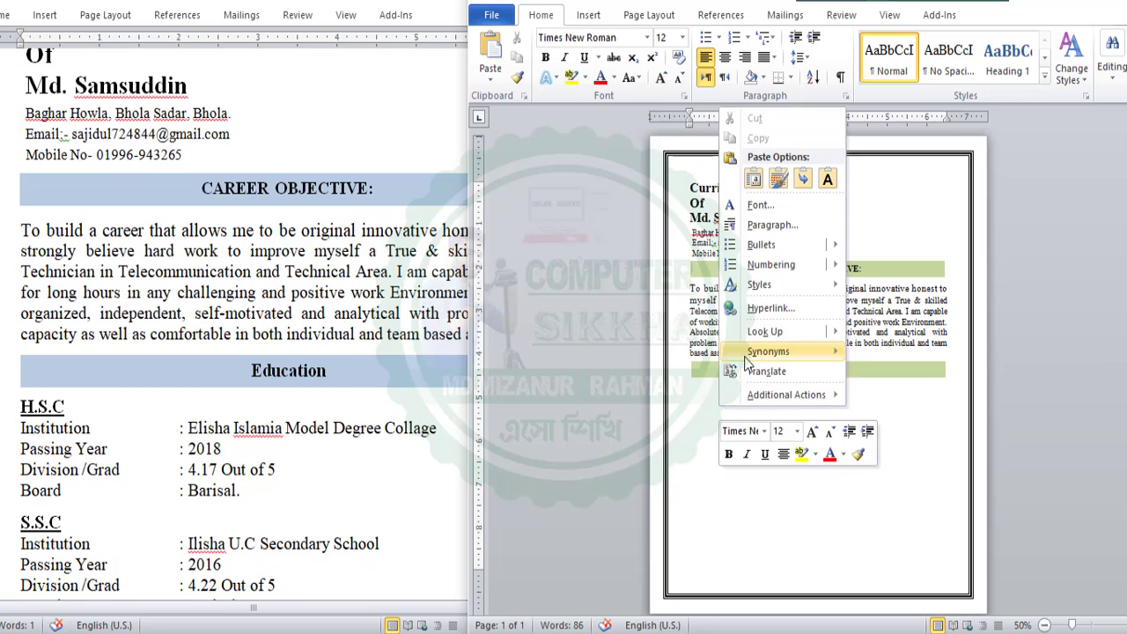
pyautogui.click(828, 178)
pyautogui.click(699, 398)
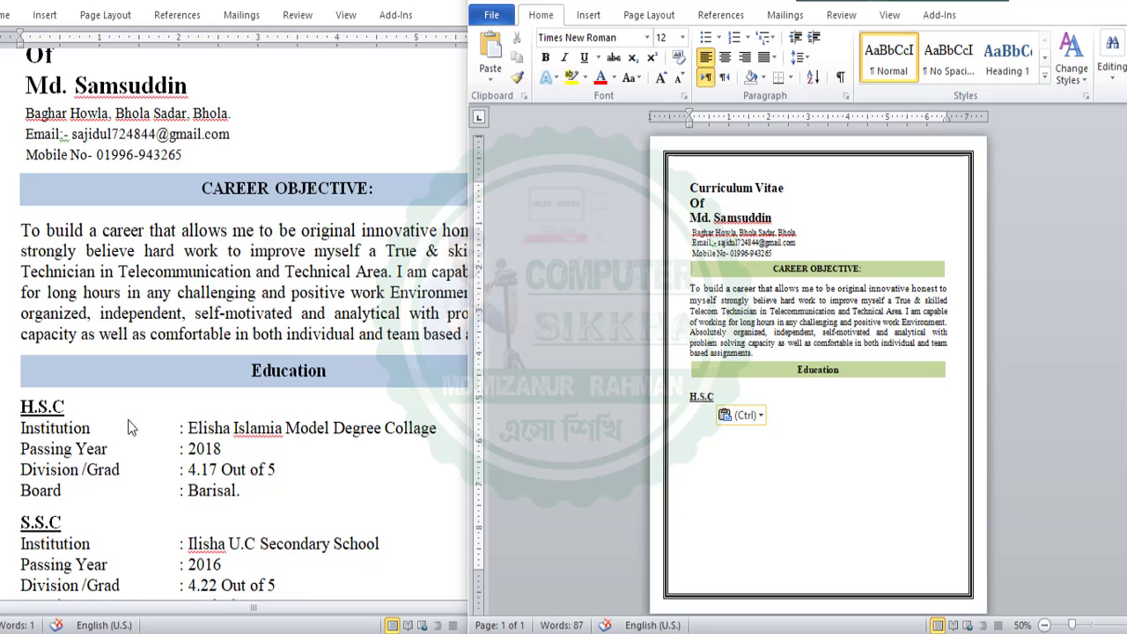
# Expand the reference CV's collapsed ribbon and switch between the reference and new CV windows
pyautogui.doubleClick(44, 409)
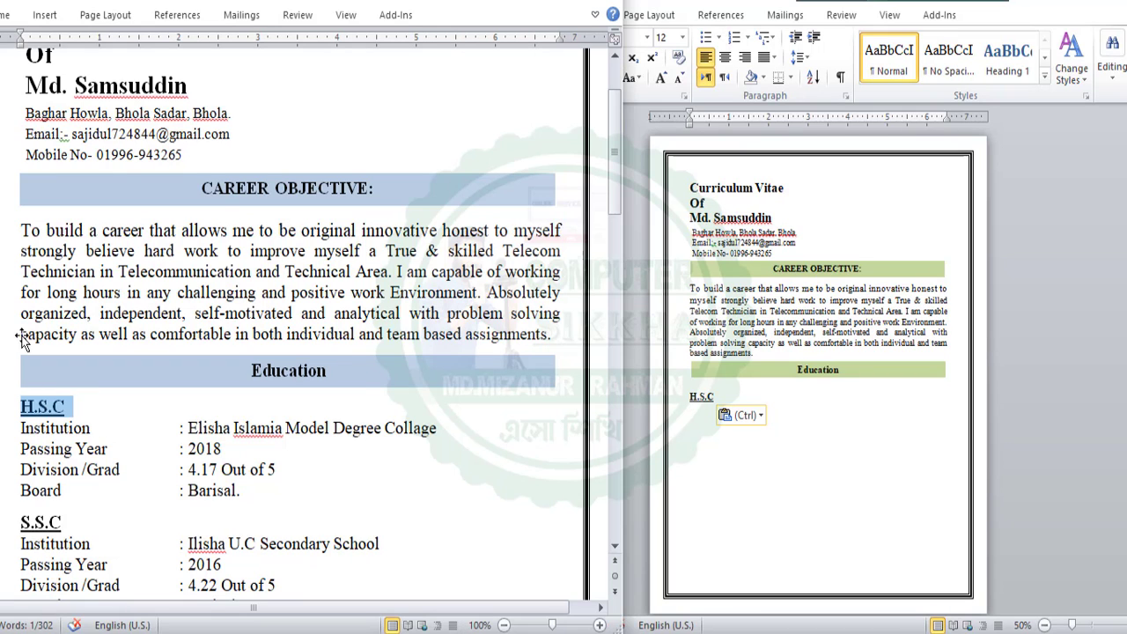
pyautogui.doubleClick(12, 18)
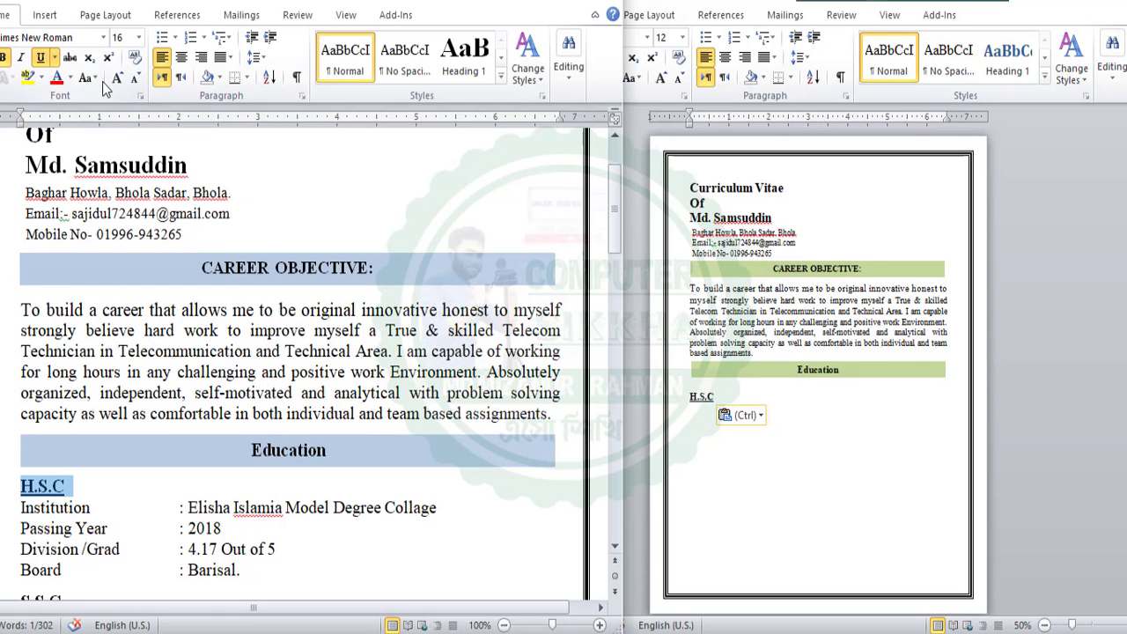
pyautogui.scroll(-2, 163, 464)
pyautogui.click(161, 378)
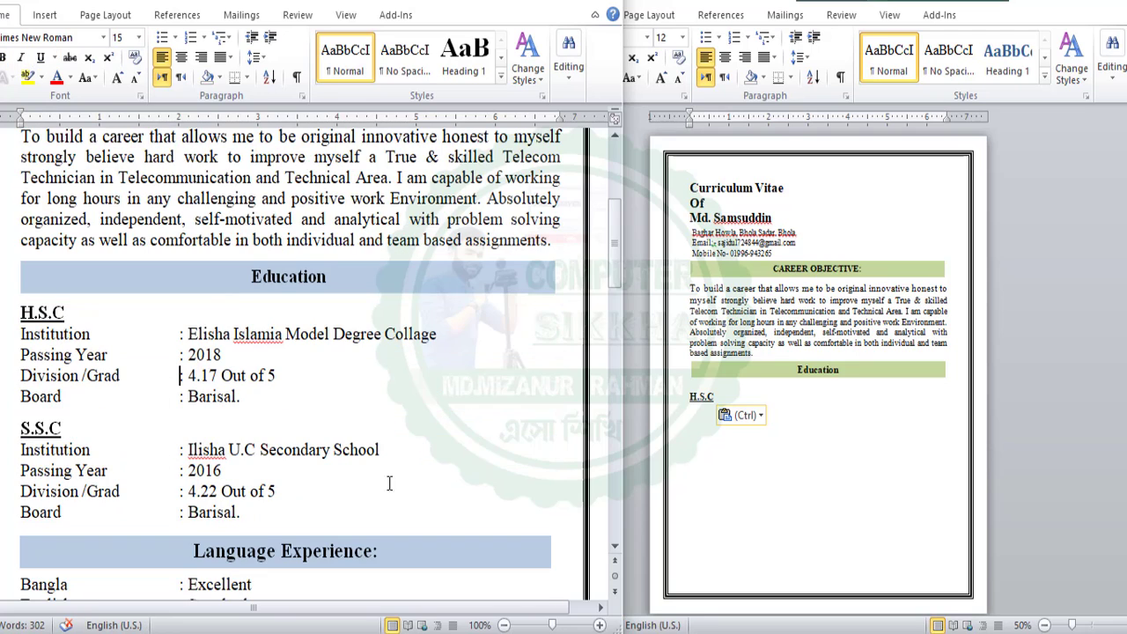
pyautogui.click(755, 449)
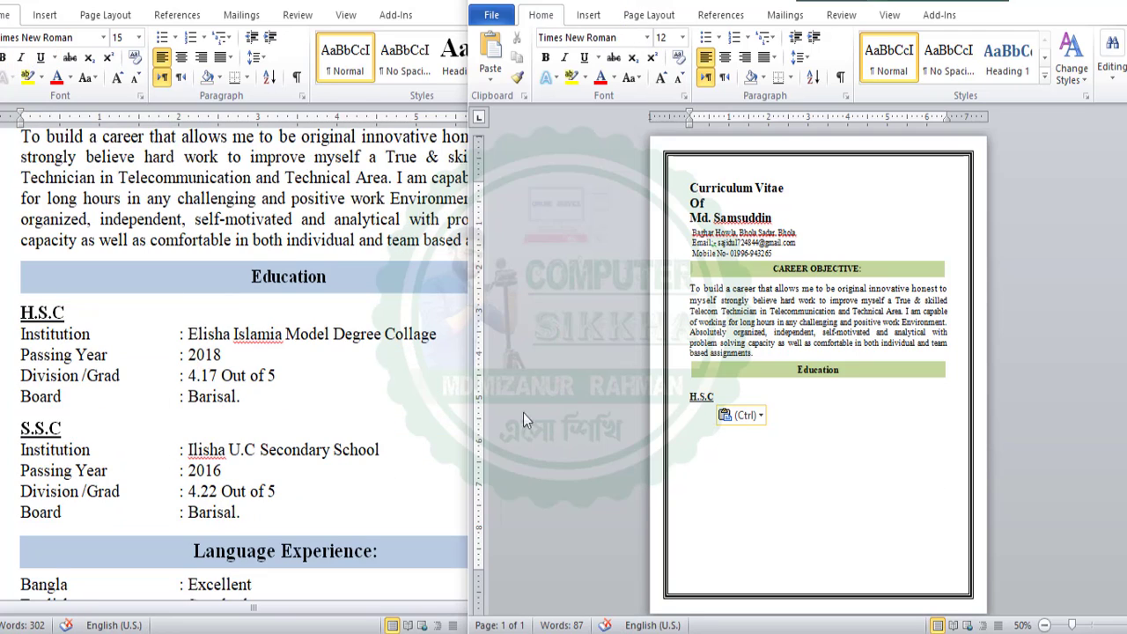
pyautogui.click(23, 334)
# Paste the H.S.C and S.S.C institution, year, grade and board lines under H.S.C, removing the extra line
pyautogui.moveTo(20, 335); pyautogui.dragTo(289, 390)
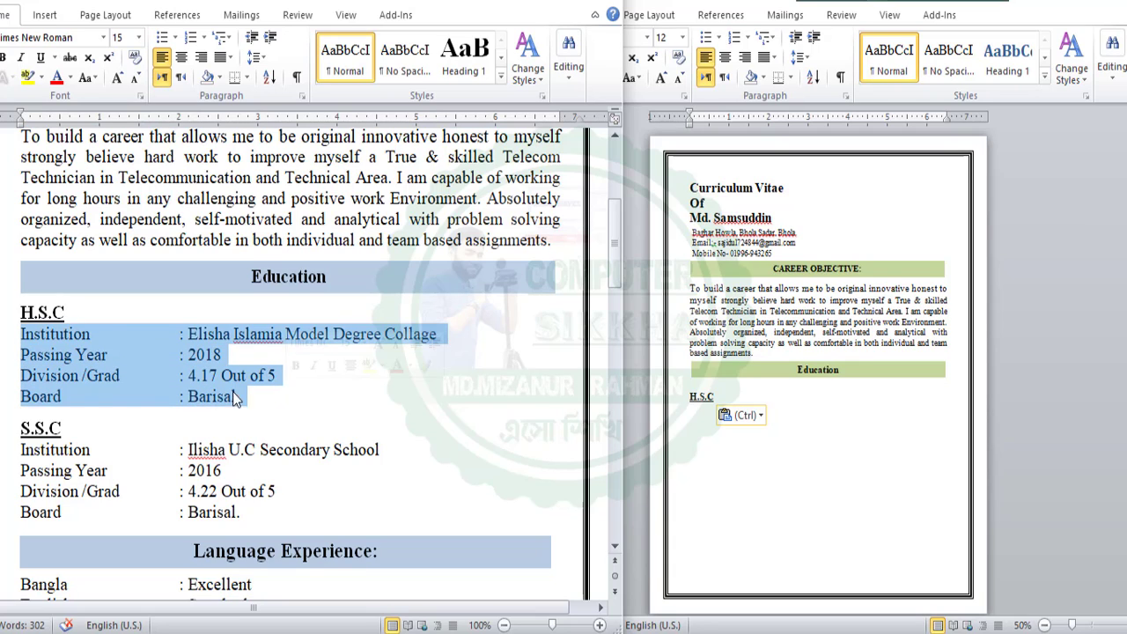
pyautogui.rightClick(67, 375)
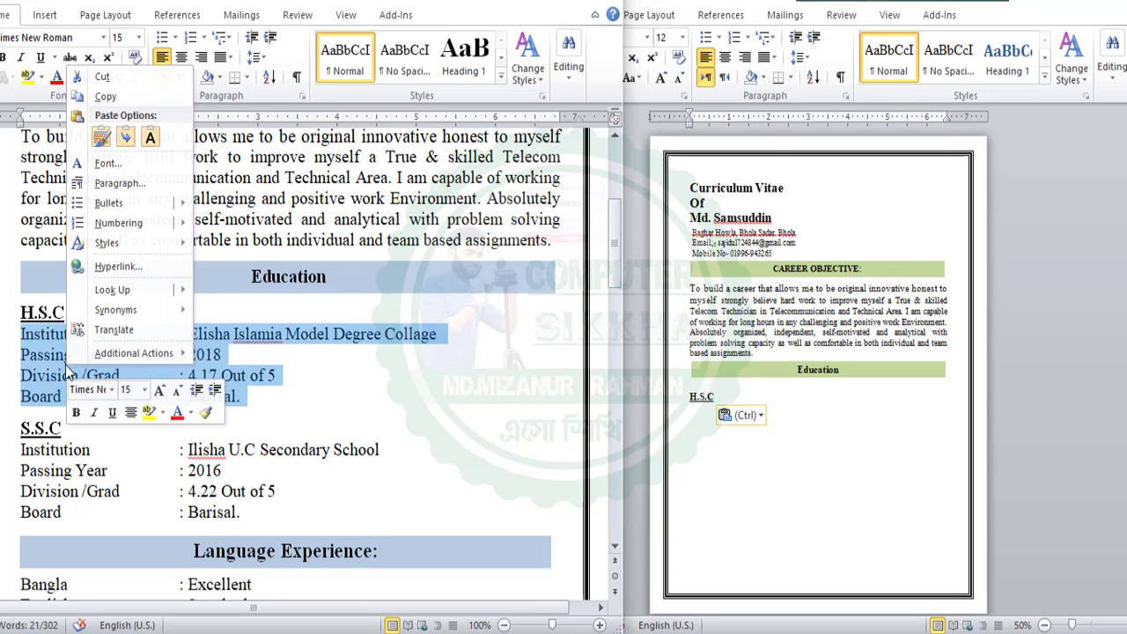
pyautogui.press('Escape')
pyautogui.click(20, 334)
pyautogui.moveTo(20, 335); pyautogui.dragTo(226, 498)
pyautogui.hotkey('ctrl', 'c')
pyautogui.rightClick(162, 483)
pyautogui.click(195, 220)
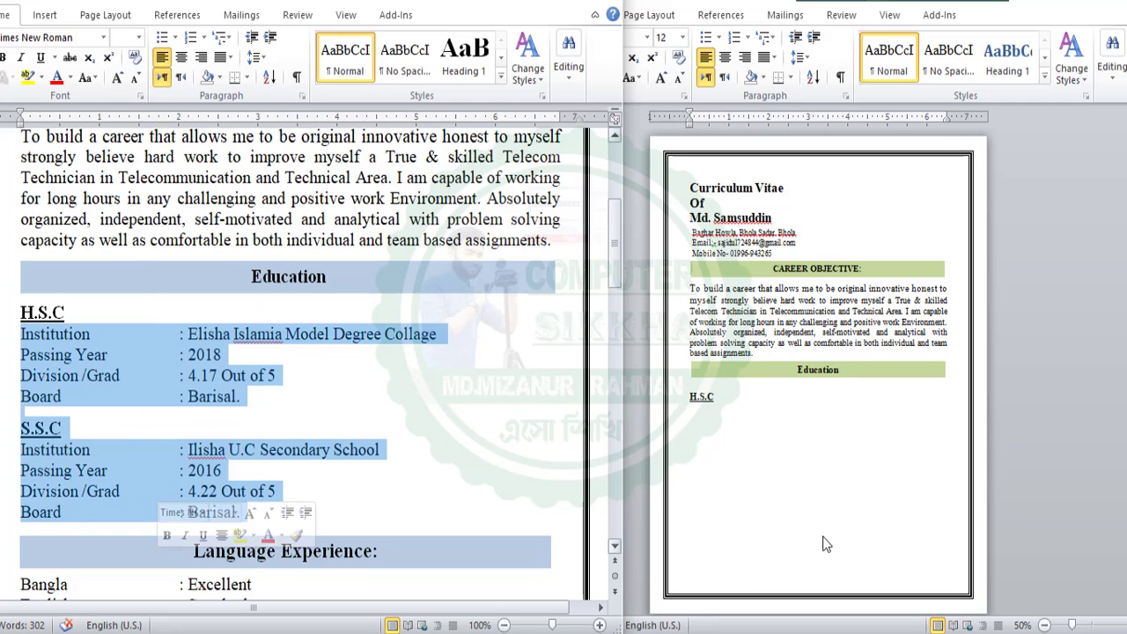
pyautogui.click(691, 419)
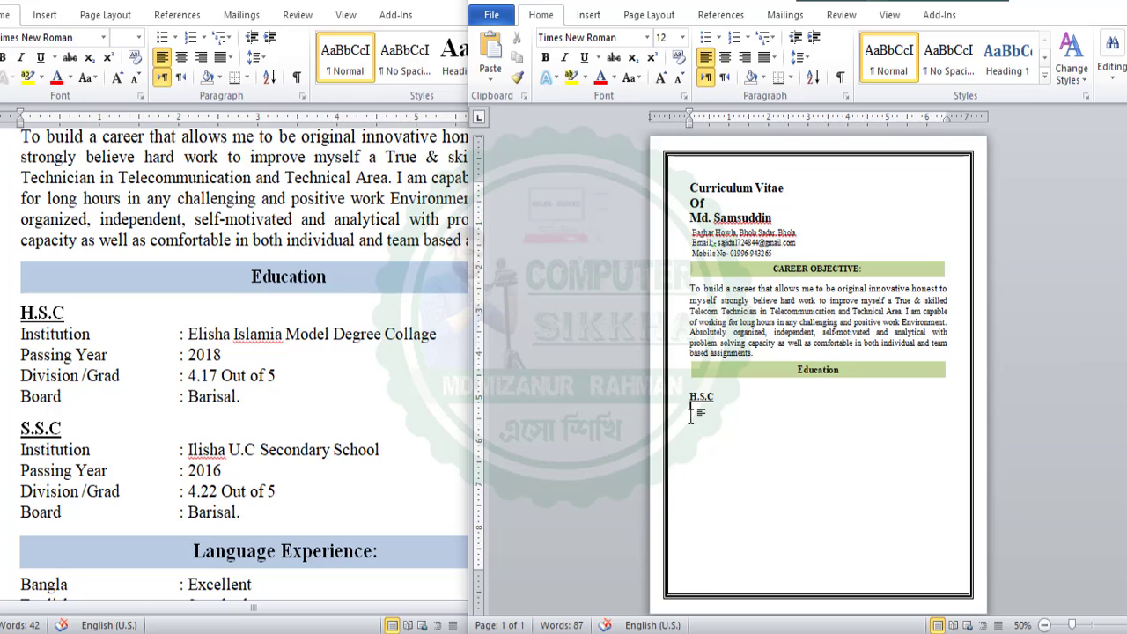
pyautogui.hotkey('ctrl', 'v')
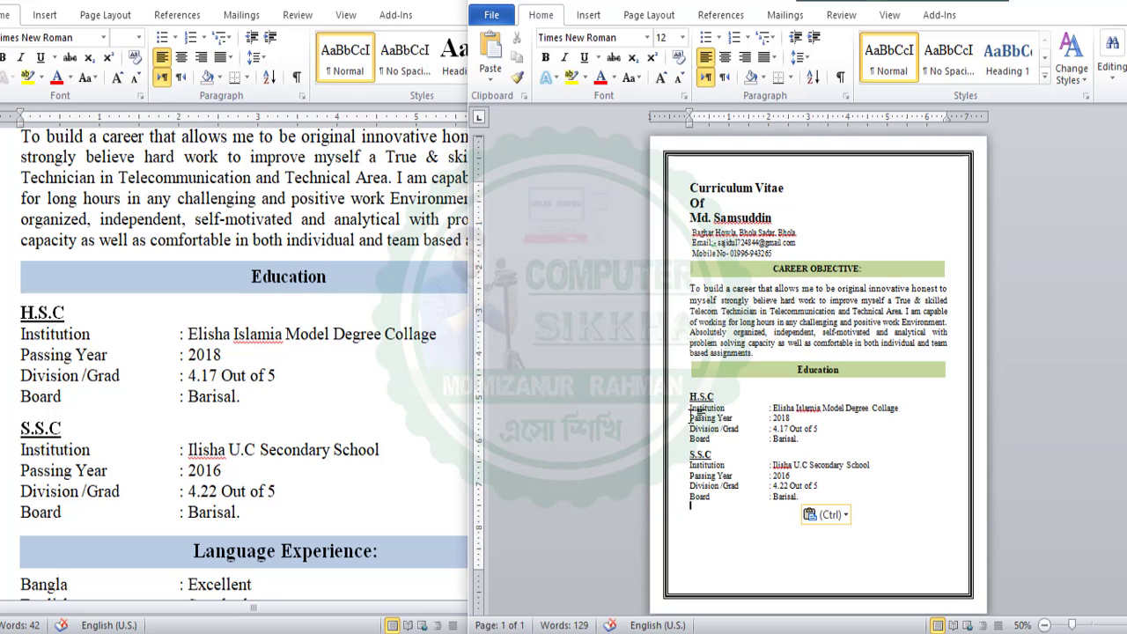
pyautogui.press('BackSpace')
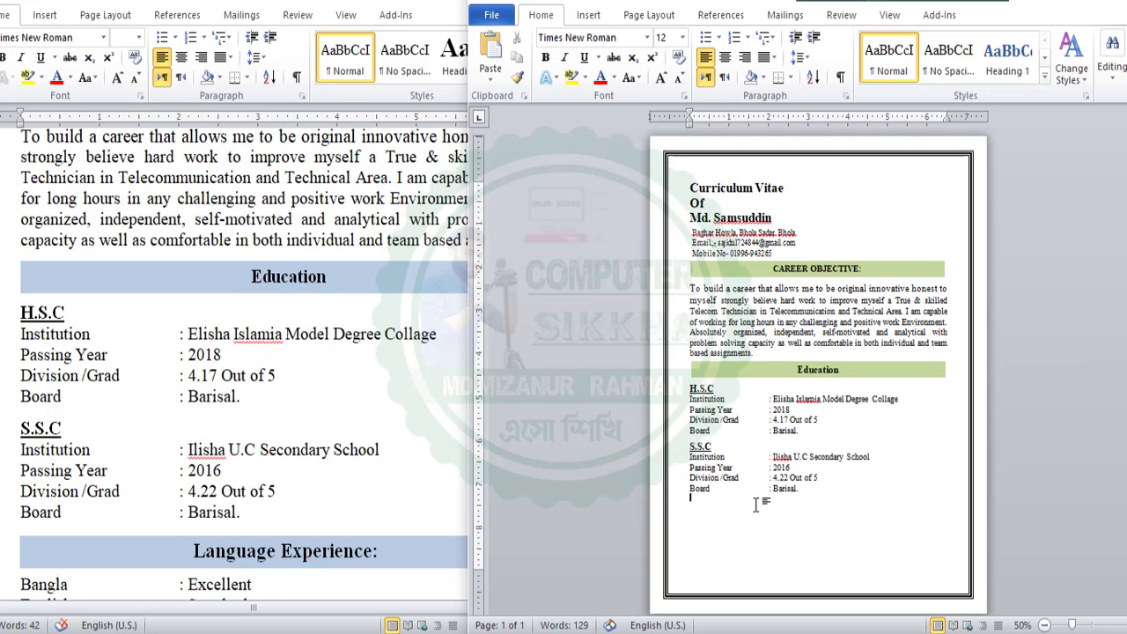
pyautogui.scroll(-3, 239, 452)
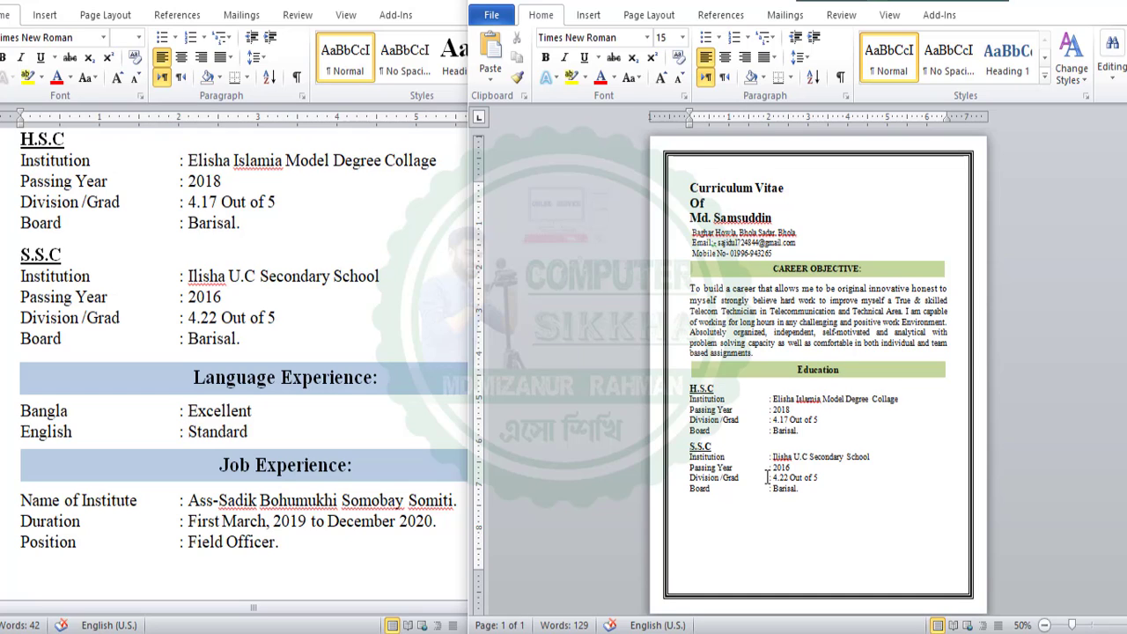
pyautogui.scroll(-1, 767, 477)
pyautogui.click(747, 503)
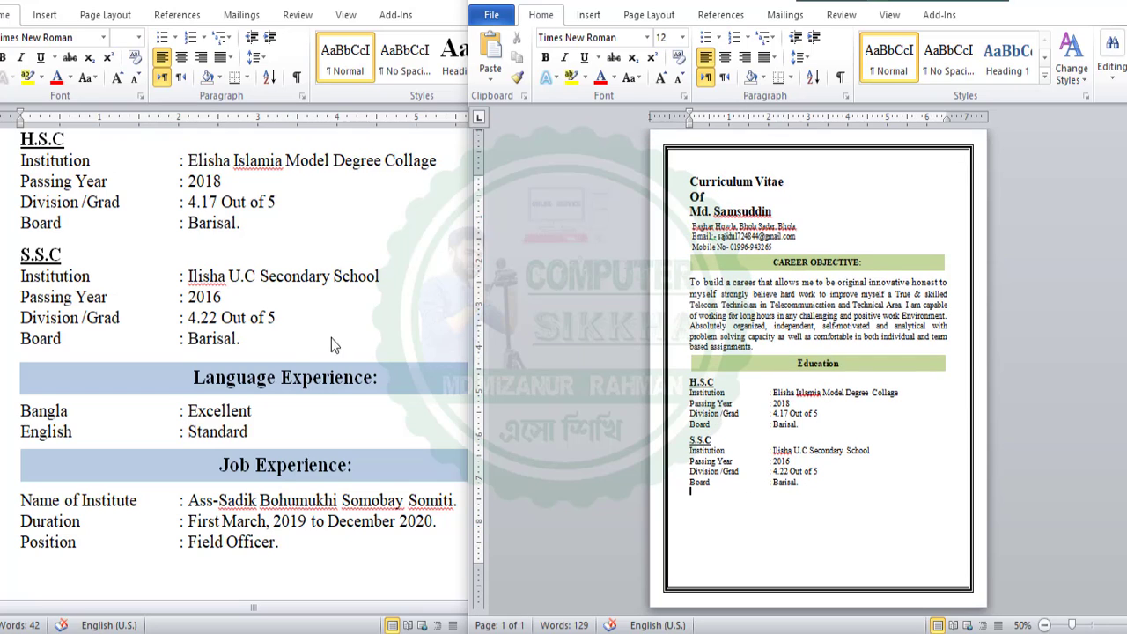
pyautogui.click(284, 379)
pyautogui.tripleClick(284, 379)
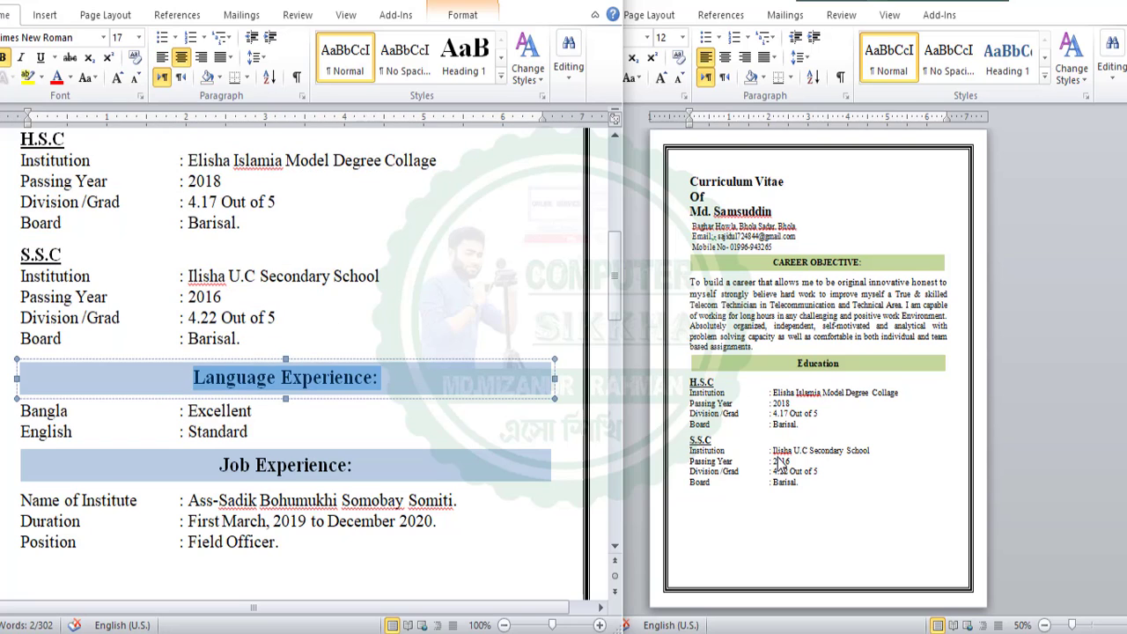
pyautogui.hotkey('alt', 'Tab')
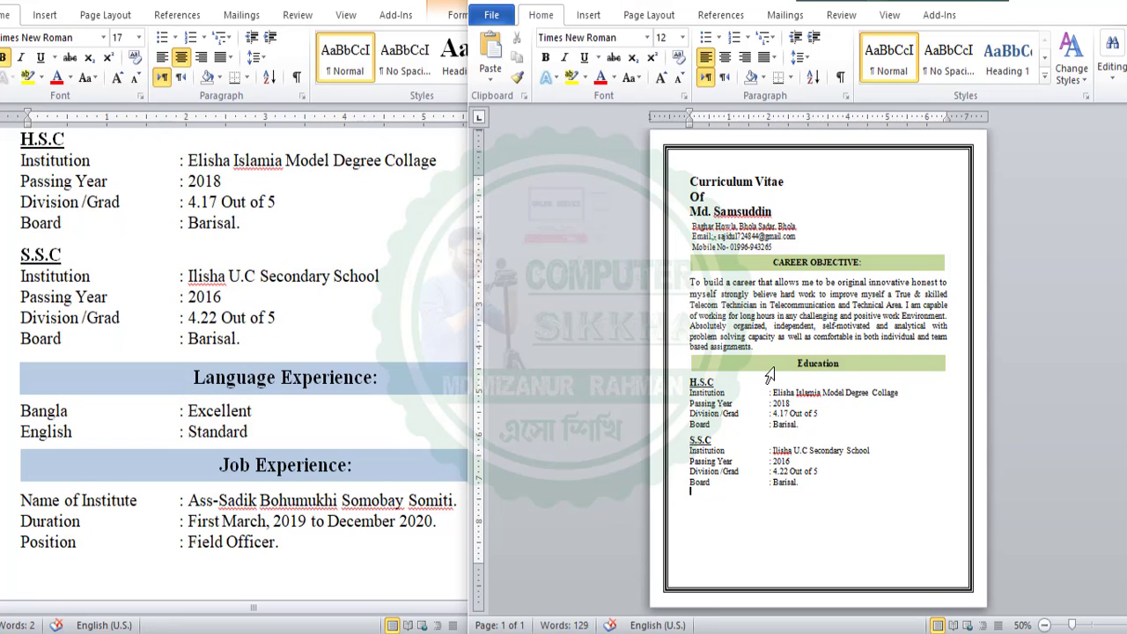
# Duplicate the green Education heading box and move the copy below the S.S.C details
pyautogui.tripleClick(774, 365)
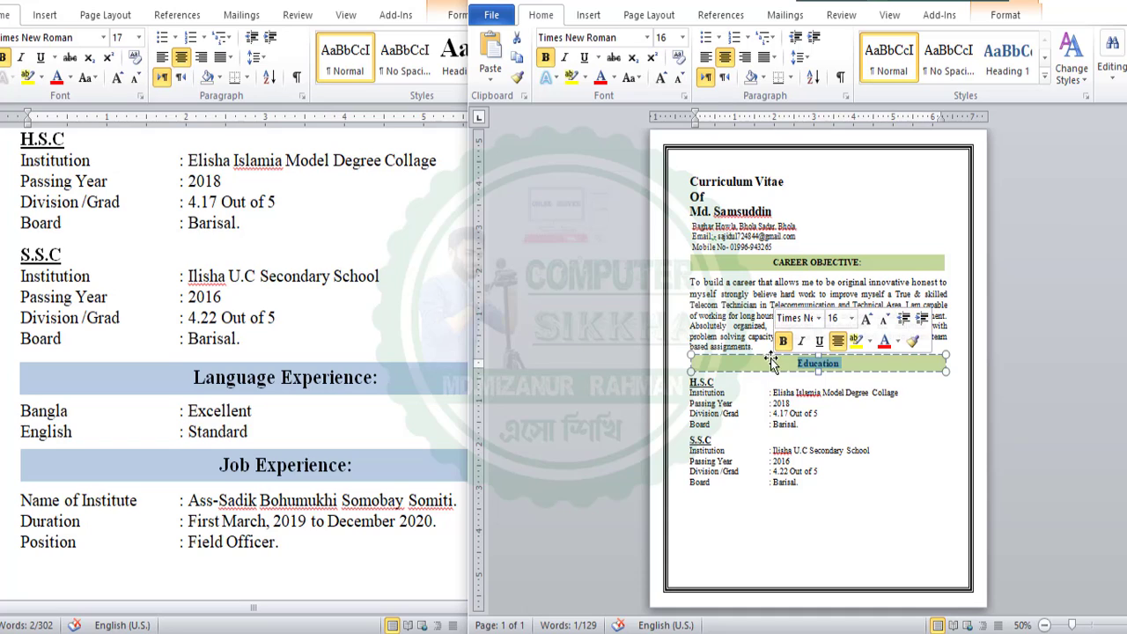
pyautogui.click(765, 499)
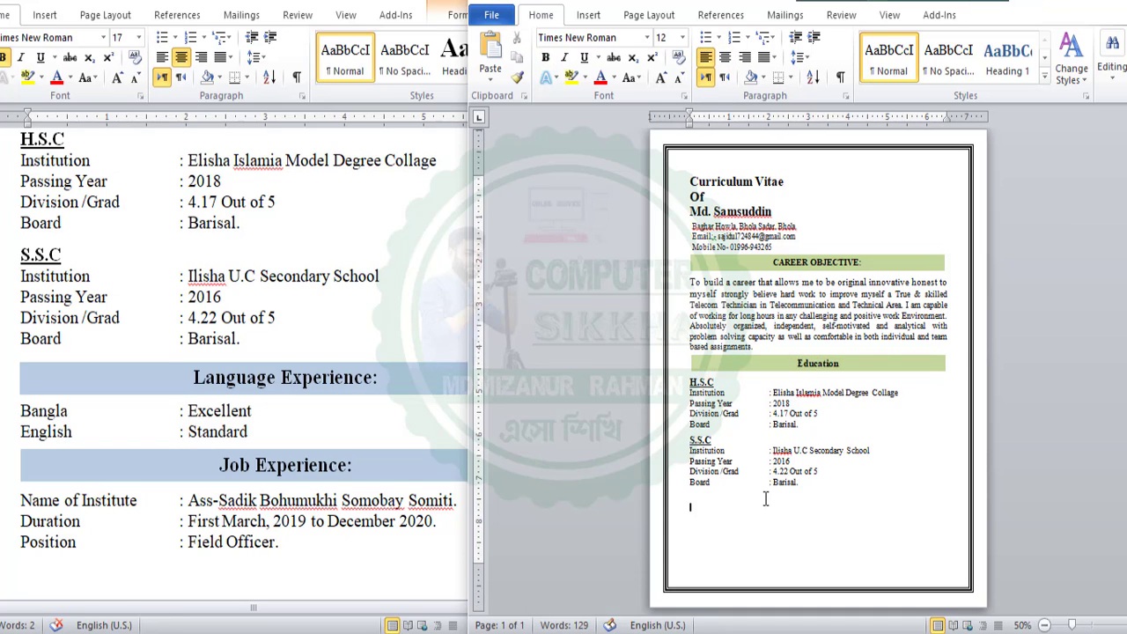
pyautogui.click(742, 370)
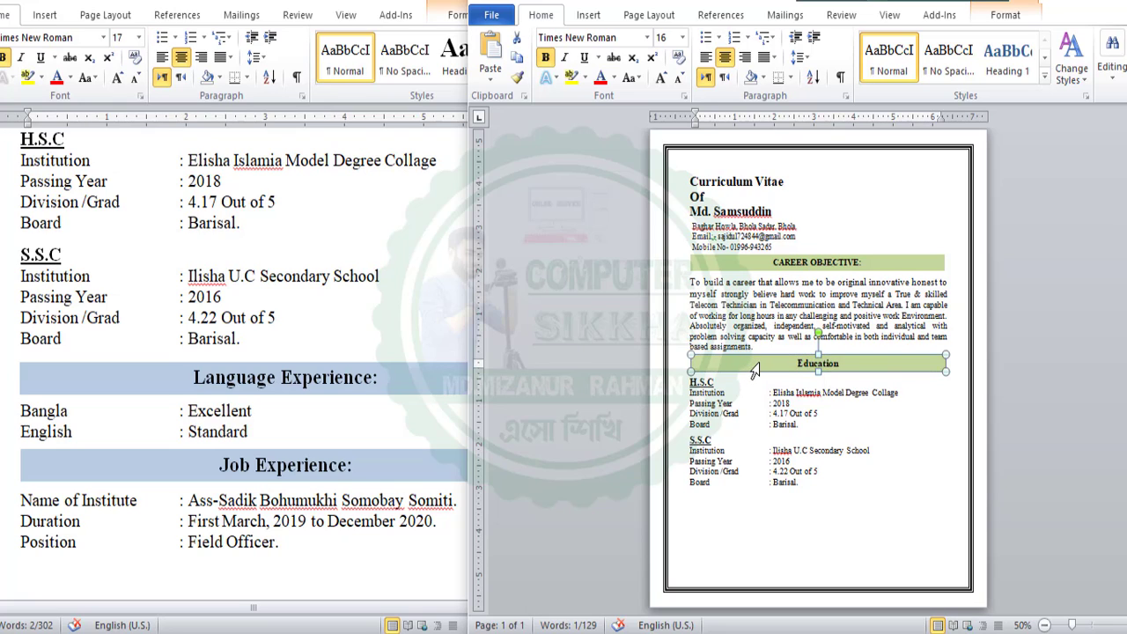
pyautogui.hotkey('ctrl', 'v')
pyautogui.moveTo(754, 370); pyautogui.dragTo(748, 490)
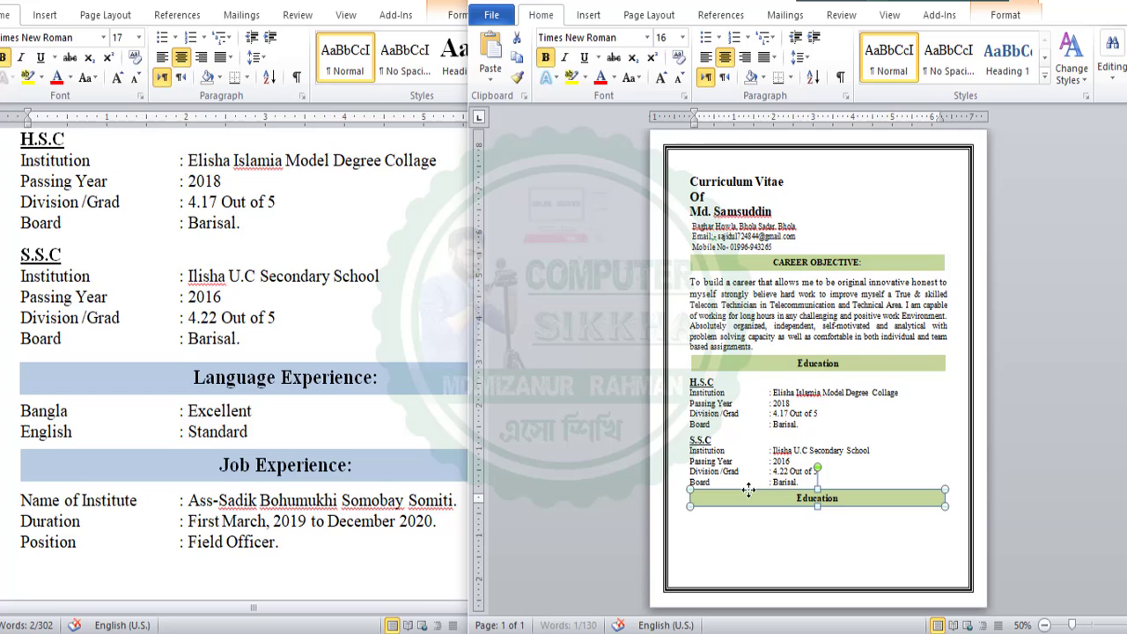
pyautogui.click(822, 498)
# Replace 'Education' in the copied box with 'Language Experience:' copied from the source CV
pyautogui.click(208, 380)
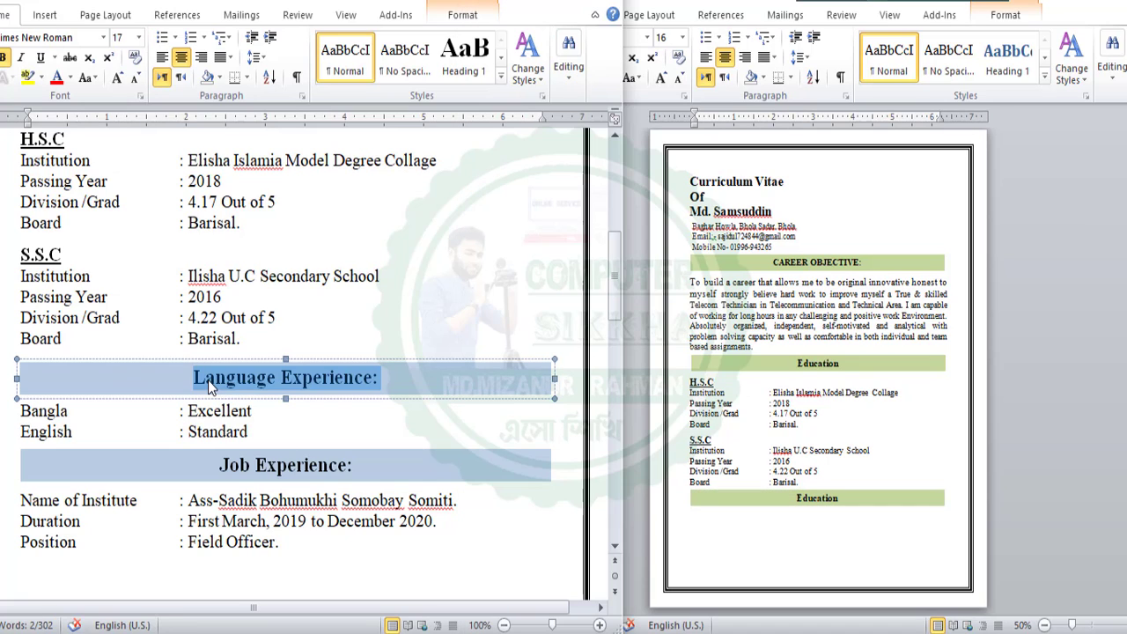
pyautogui.moveTo(195, 377); pyautogui.dragTo(373, 377)
pyautogui.hotkey('ctrl', 'c')
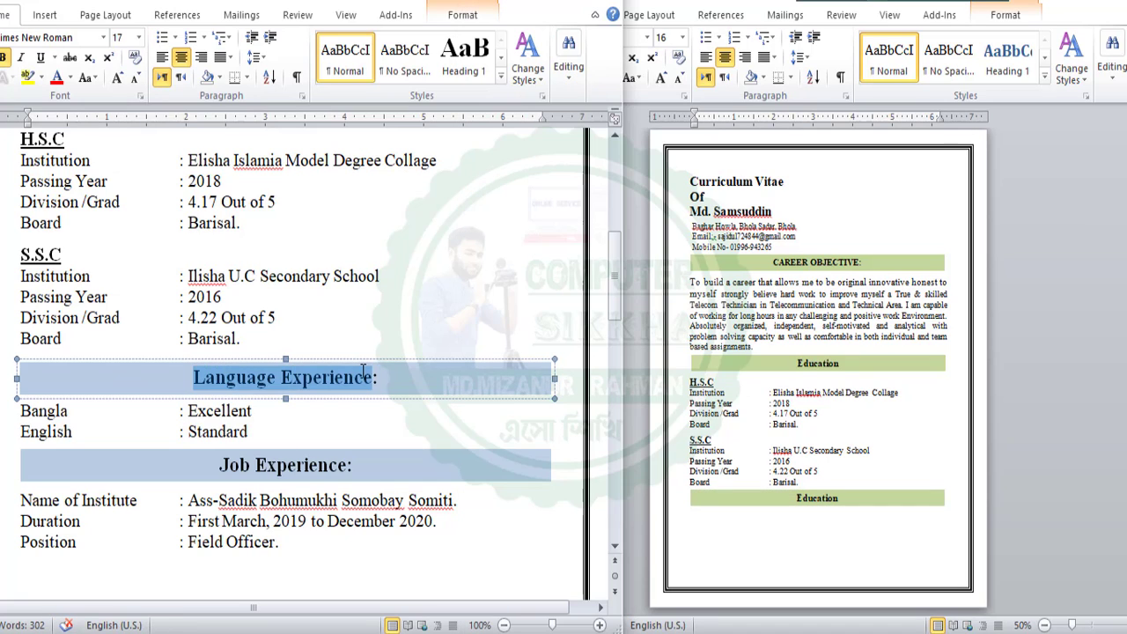
pyautogui.rightClick(363, 378)
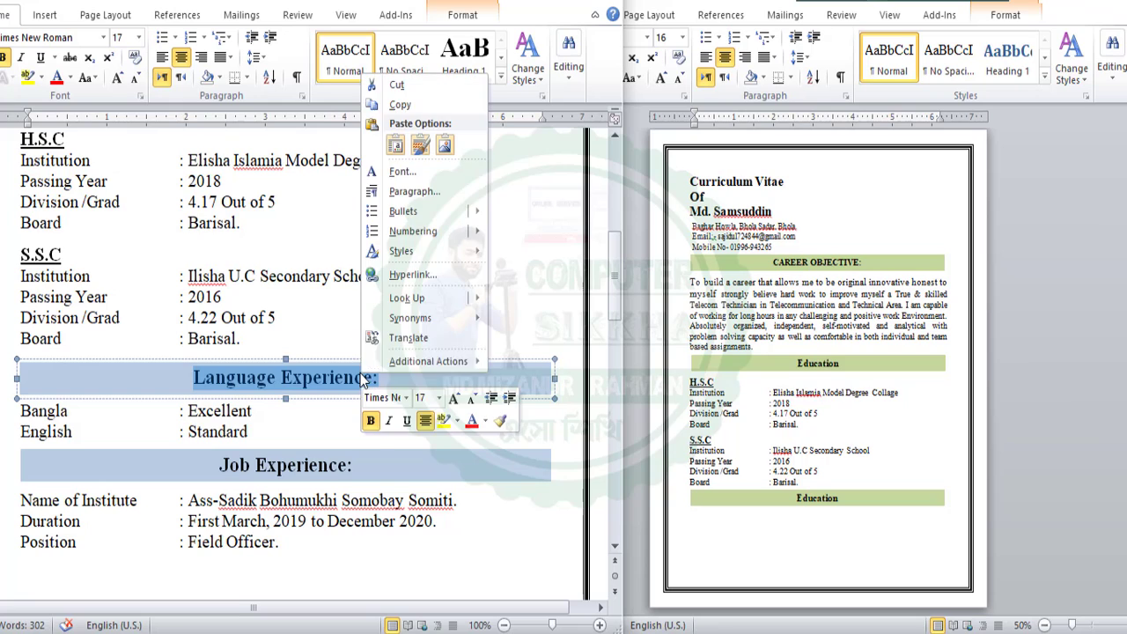
pyautogui.click(405, 106)
pyautogui.click(863, 500)
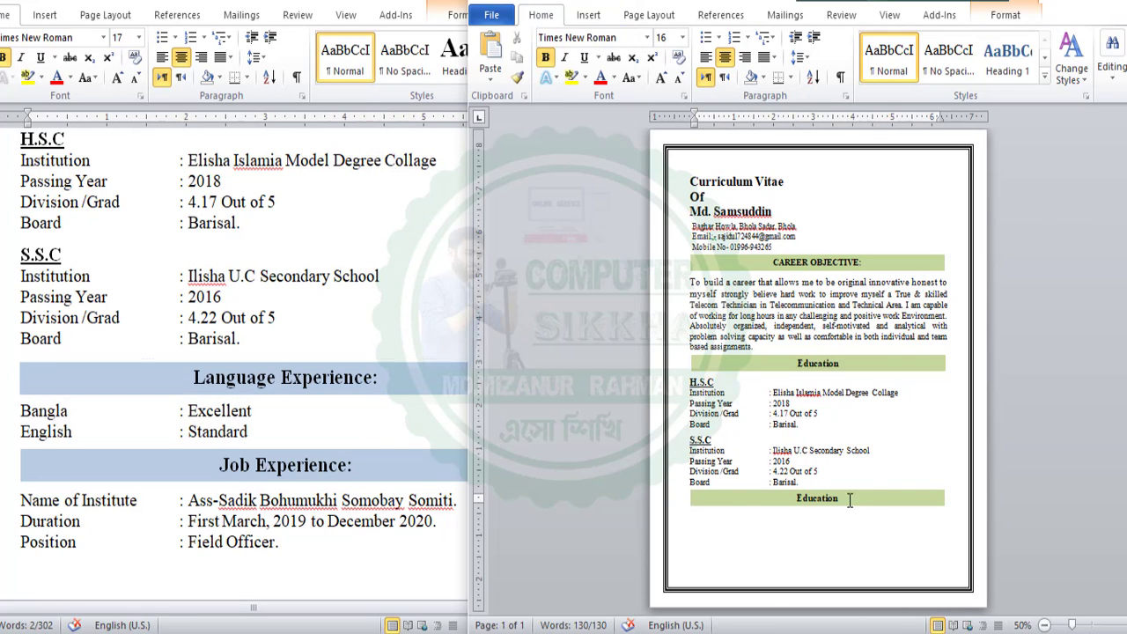
pyautogui.moveTo(869, 498); pyautogui.dragTo(801, 499)
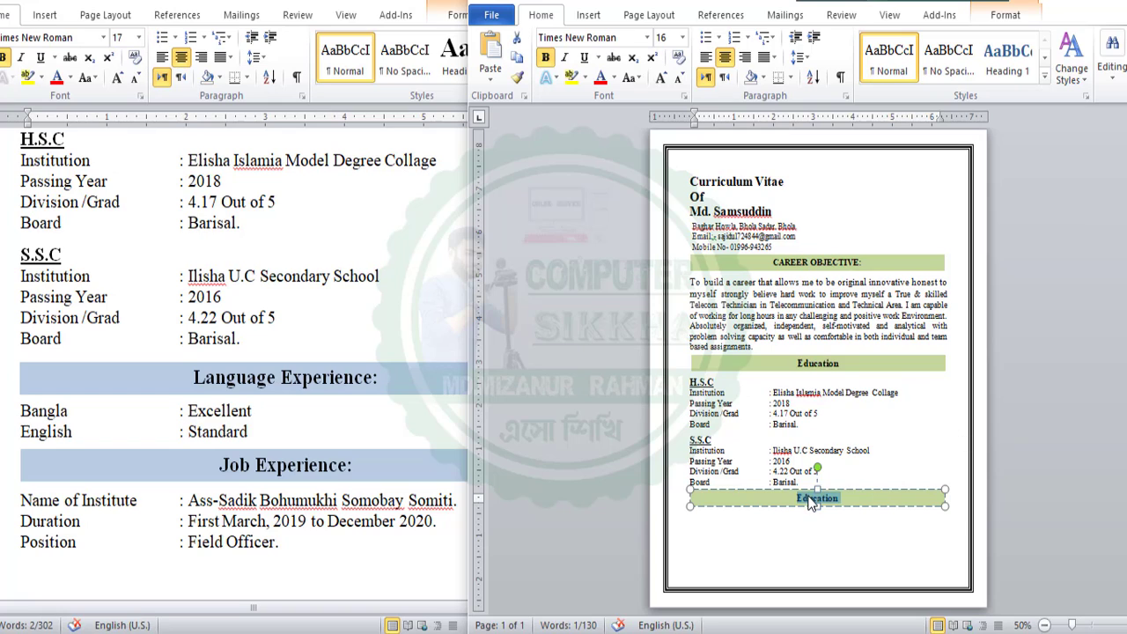
pyautogui.rightClick(810, 501)
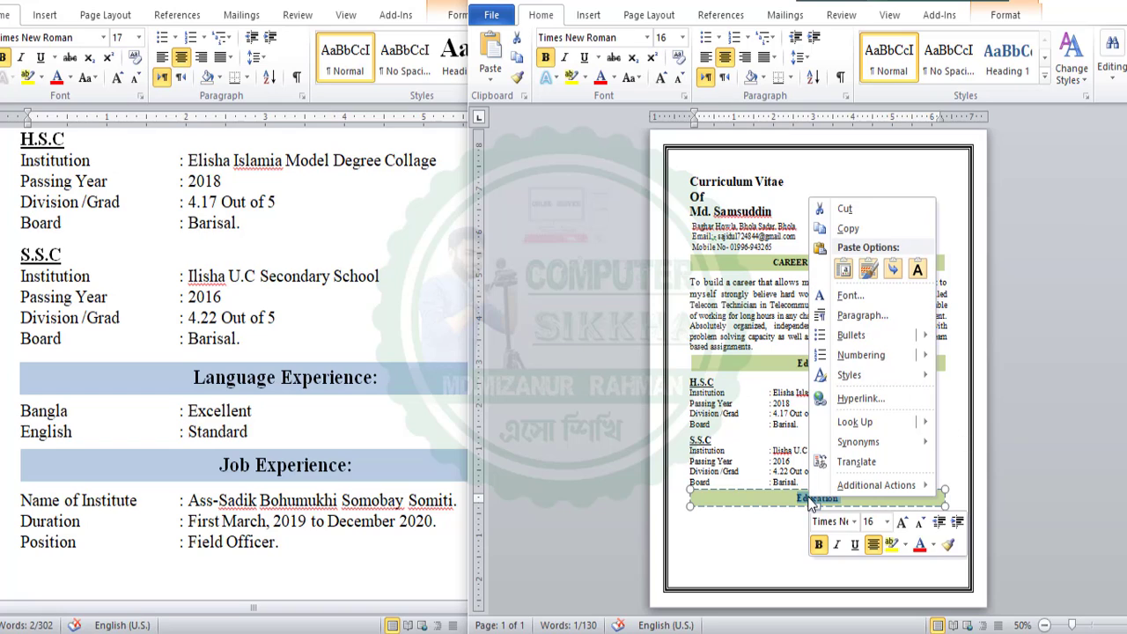
pyautogui.click(877, 271)
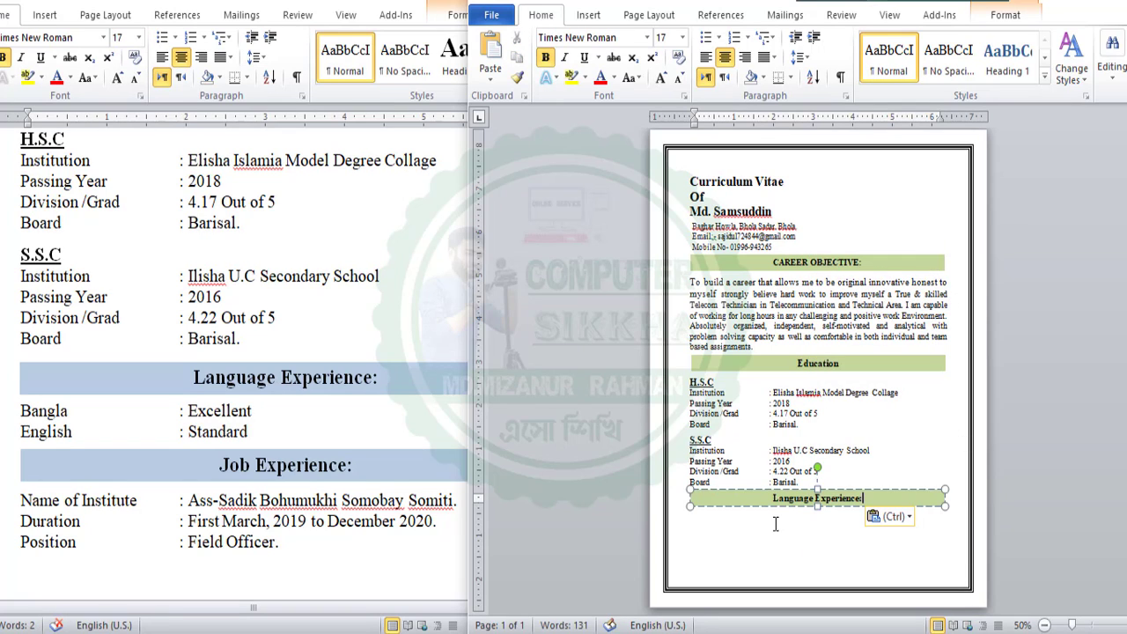
pyautogui.scroll(1, 801, 516)
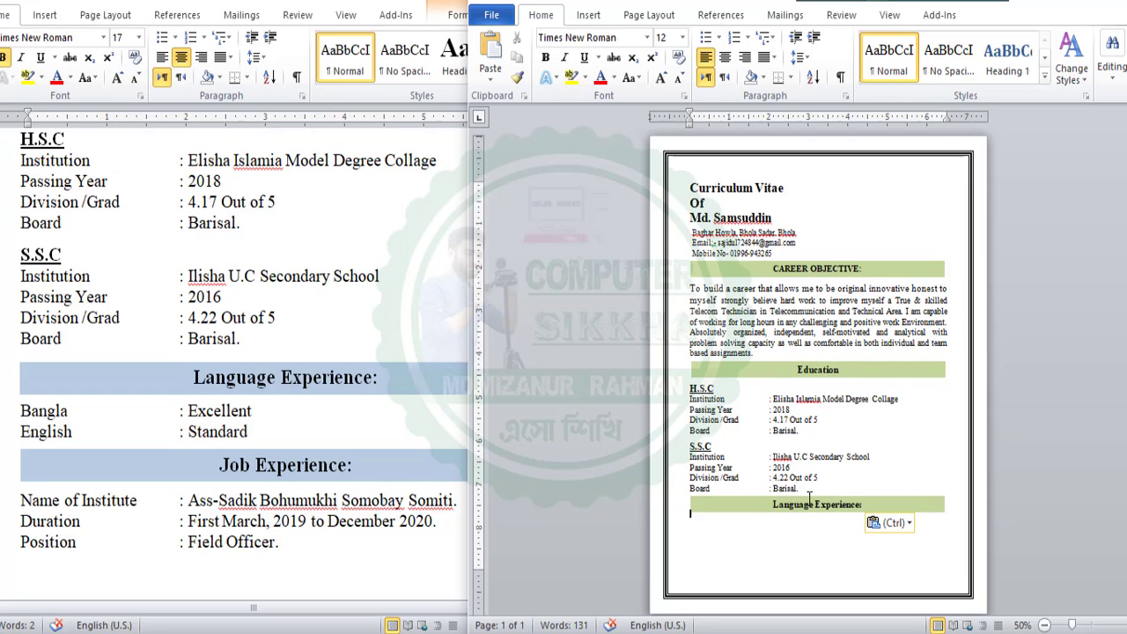
pyautogui.click(808, 500)
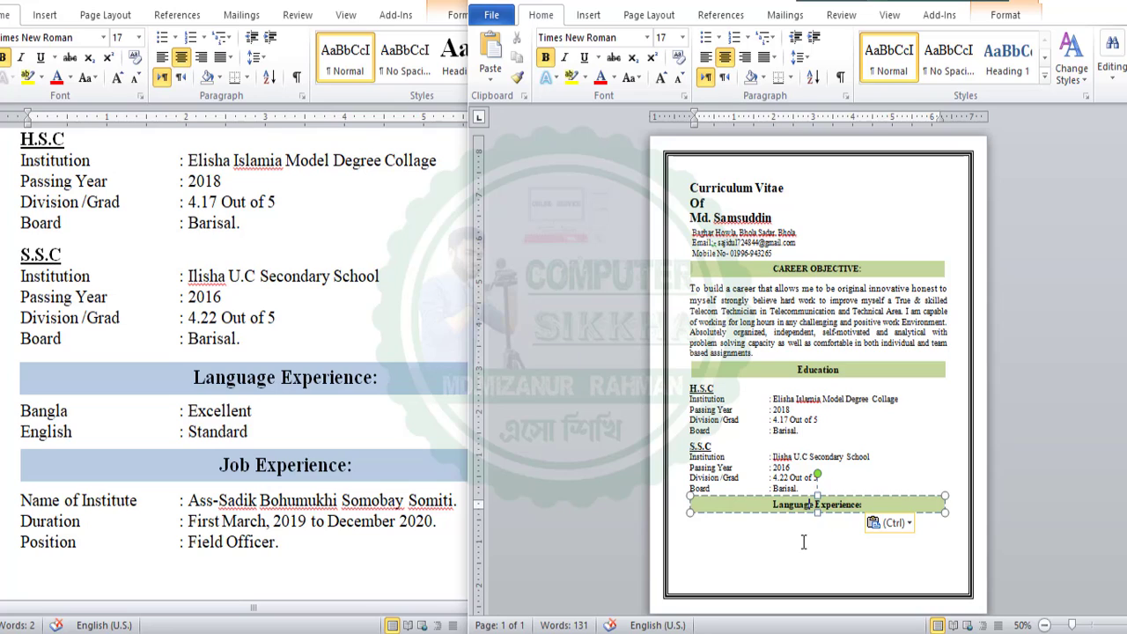
pyautogui.click(747, 539)
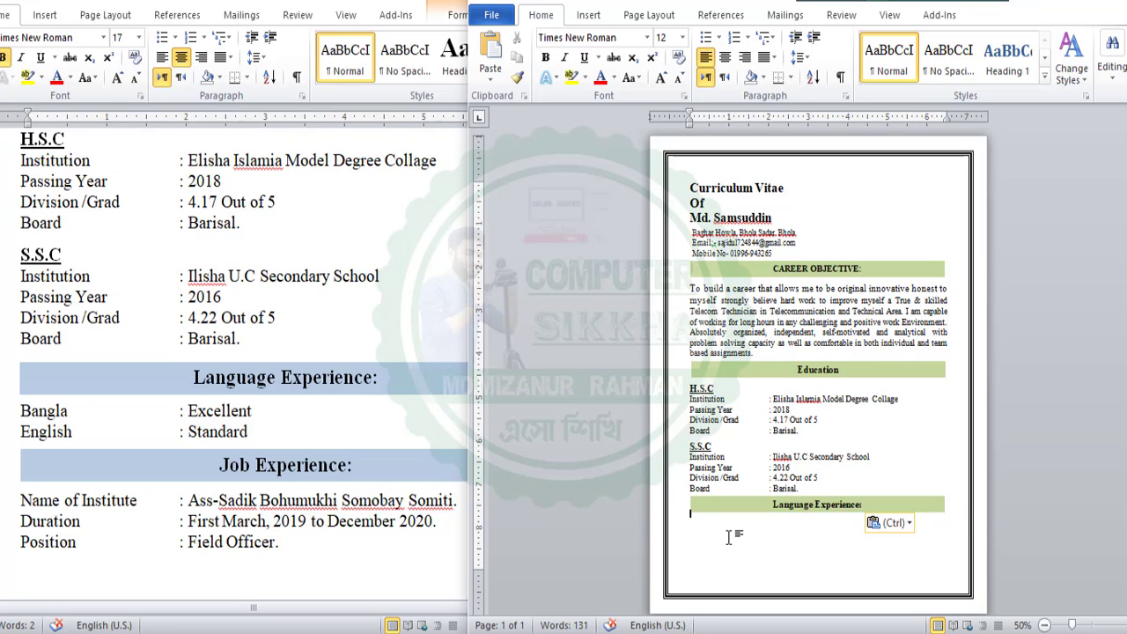
pyautogui.click(262, 430)
# Paste 'Bangla: Excellent' and 'English: Standard' from the source, keeping source formatting, with a blank line above
pyautogui.moveTo(267, 430); pyautogui.dragTo(25, 421)
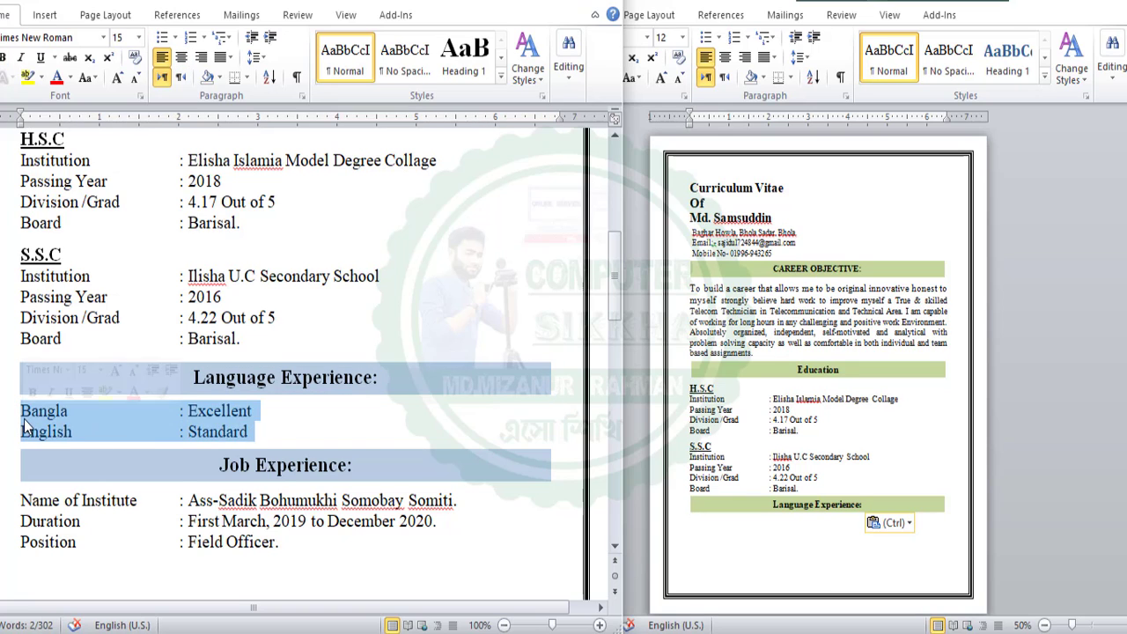
pyautogui.rightClick(25, 426)
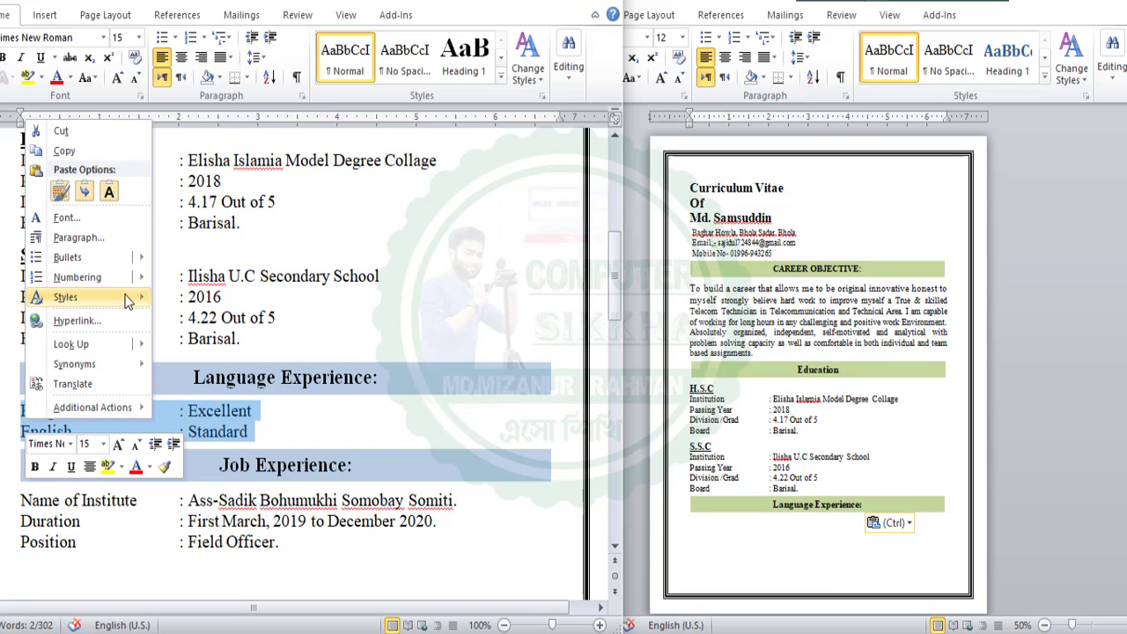
pyautogui.click(70, 154)
pyautogui.click(693, 514)
pyautogui.rightClick(694, 521)
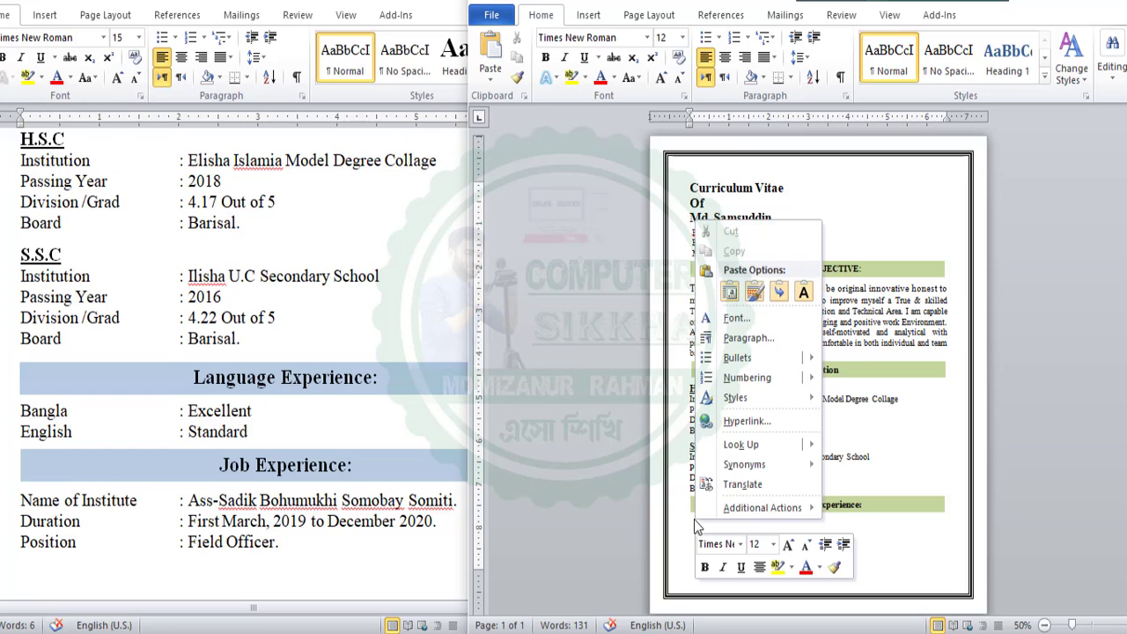
pyautogui.click(755, 291)
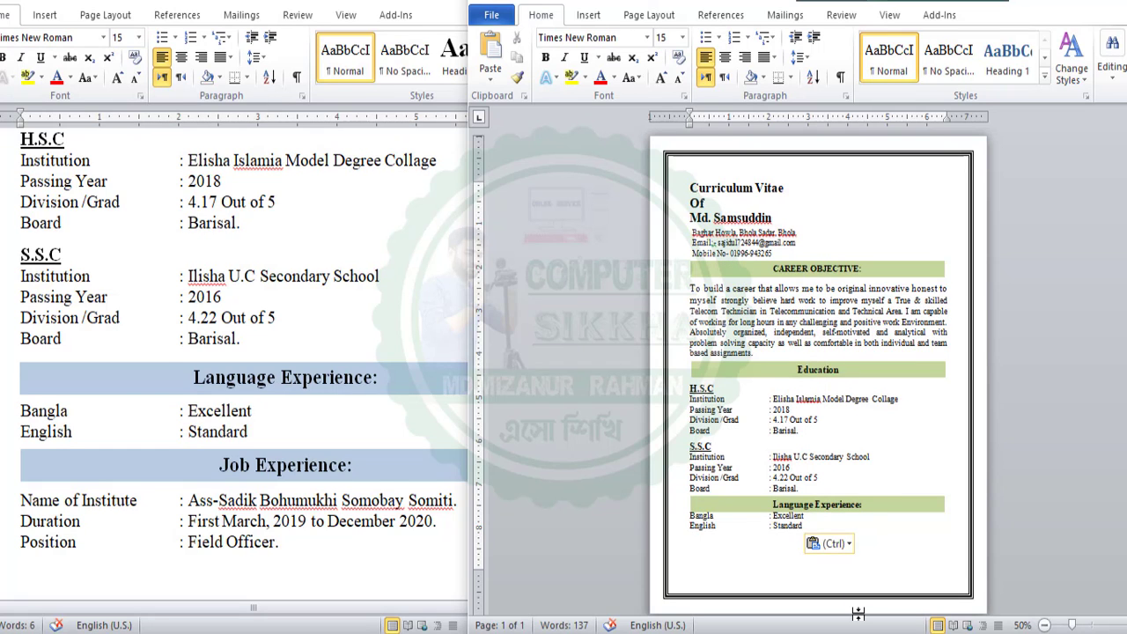
pyautogui.press('Return')
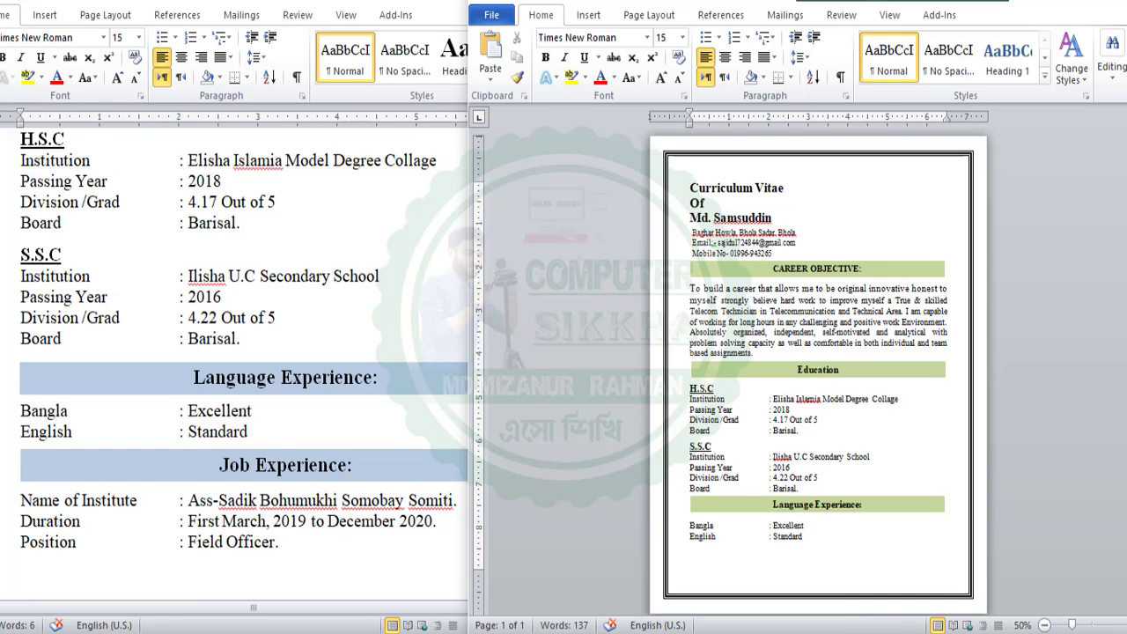
# Drag the top margin up on the ruler so the CV content sits higher
pyautogui.scroll(-3, 233, 471)
pyautogui.scroll(-1, 764, 545)
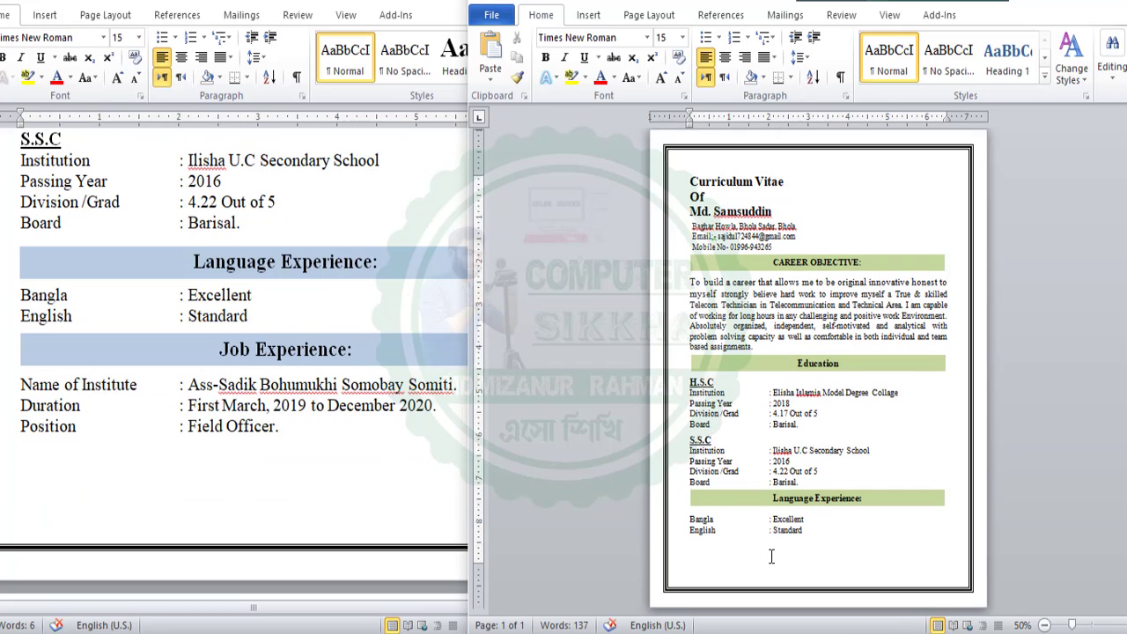
pyautogui.click(719, 177)
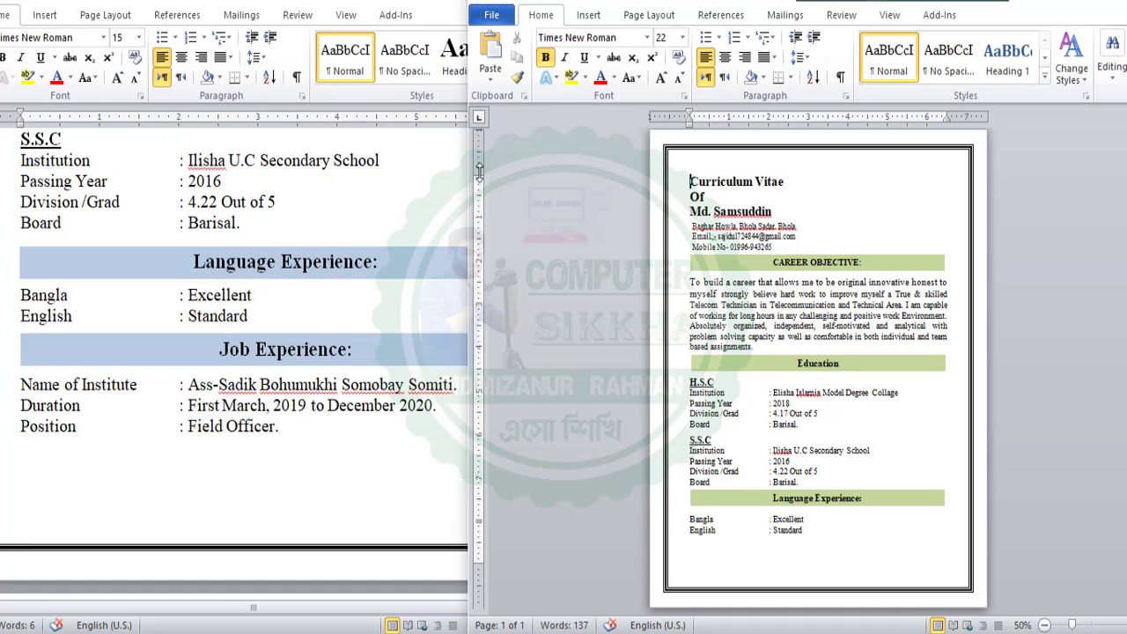
pyautogui.moveTo(479, 167); pyautogui.dragTo(479, 158)
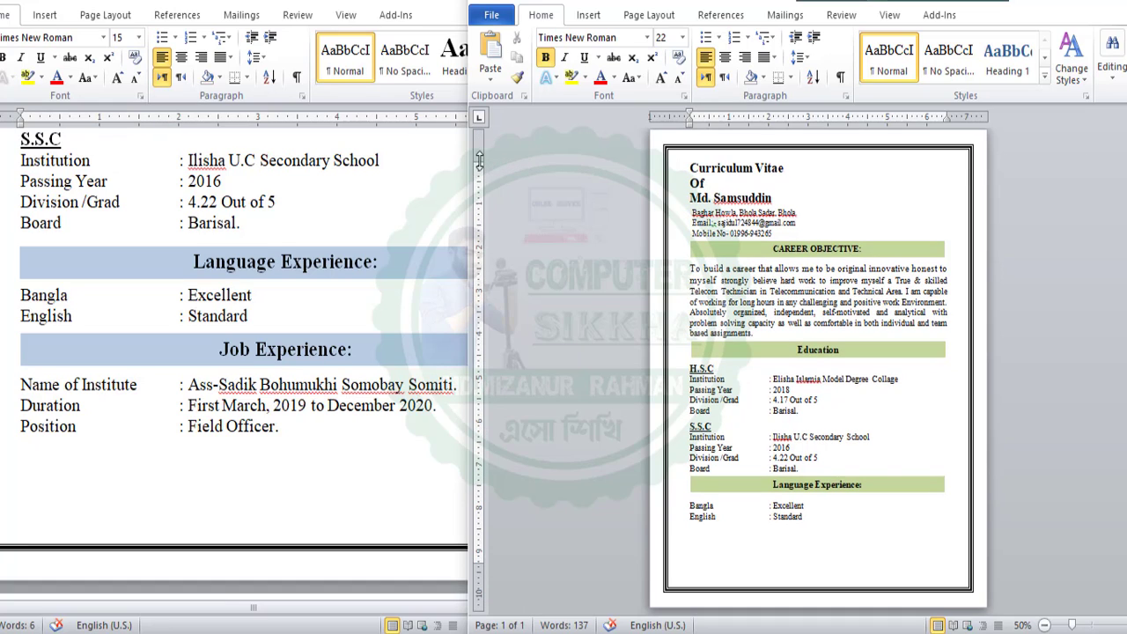
pyautogui.click(769, 545)
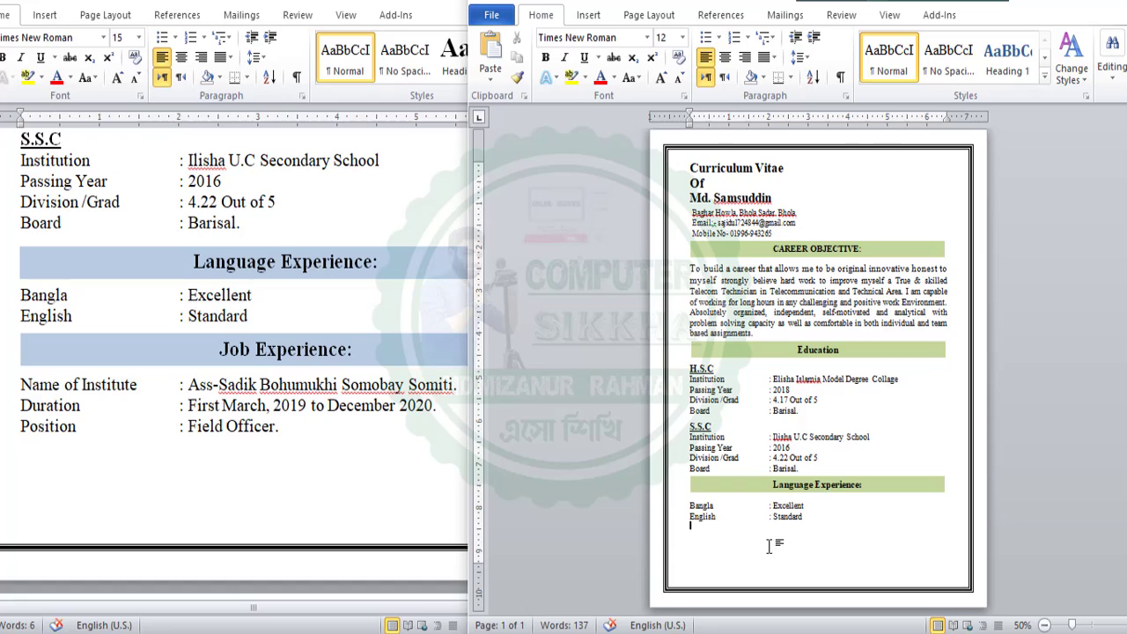
# Duplicate the Language Experience: heading box and position the copy just below the English line
pyautogui.click(781, 484)
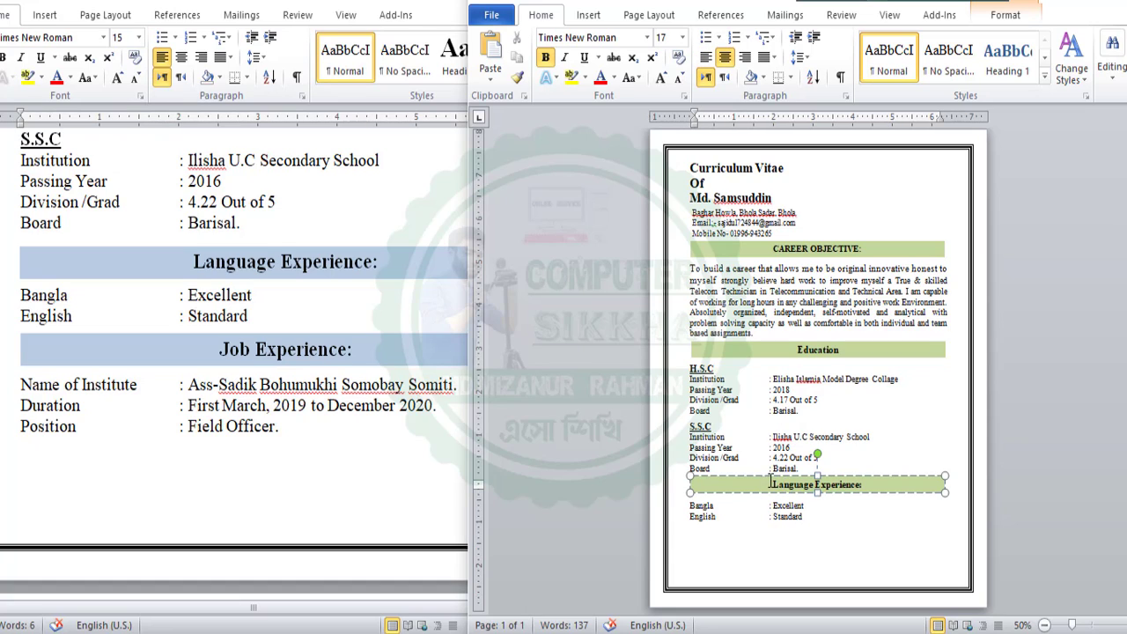
pyautogui.click(768, 476)
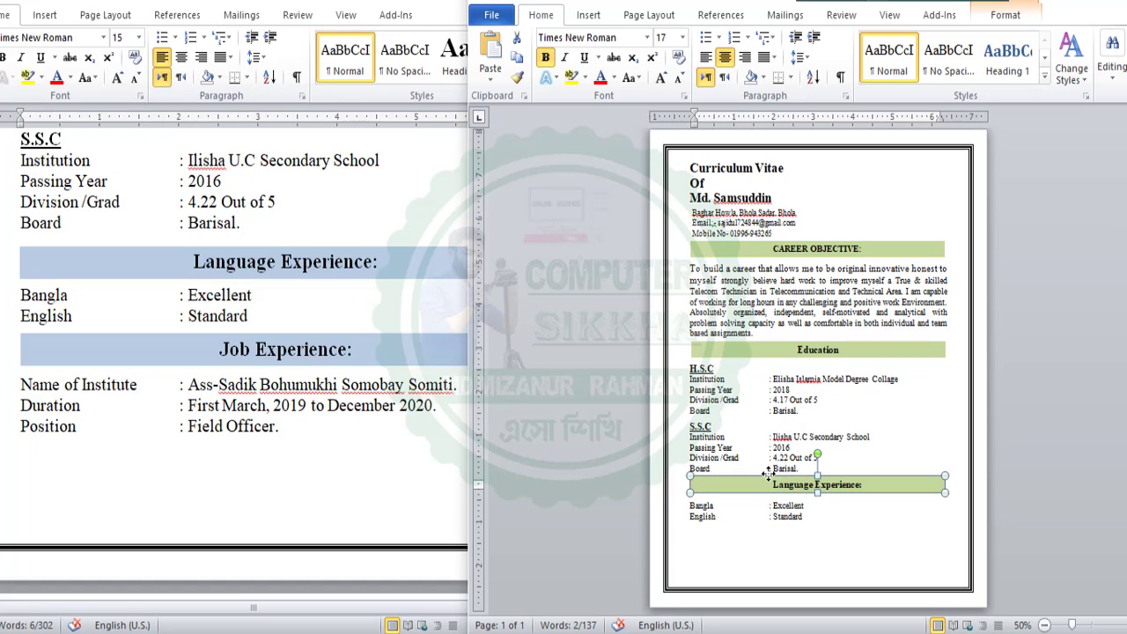
pyautogui.hotkey('ctrl', 'v')
pyautogui.moveTo(765, 483); pyautogui.dragTo(758, 524)
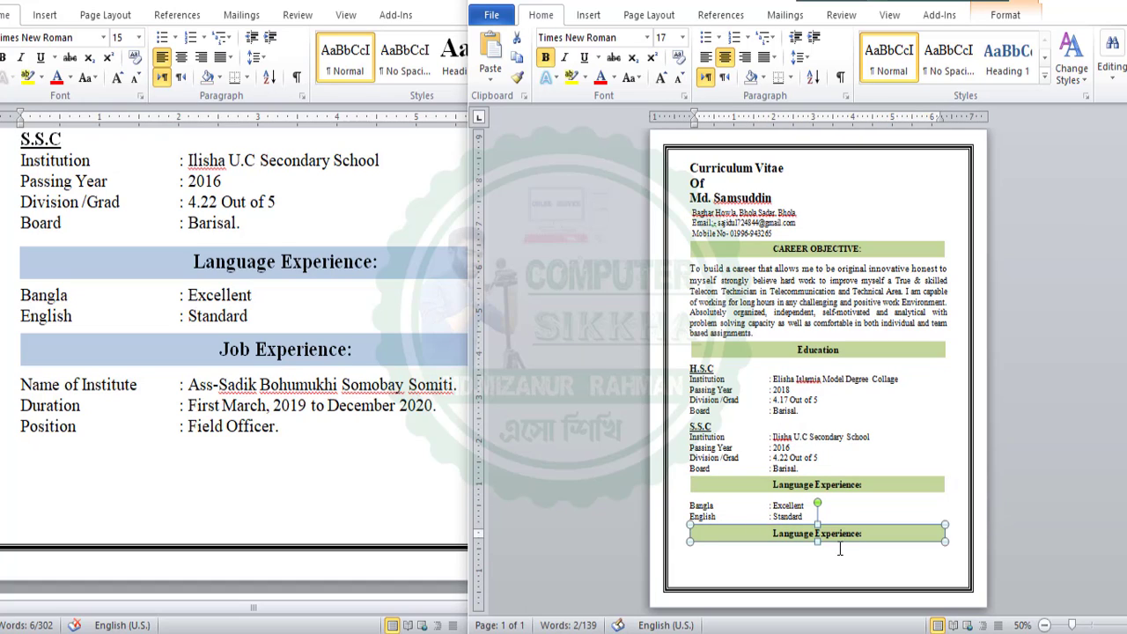
pyautogui.click(768, 568)
pyautogui.press('Return')
pyautogui.press('Return')
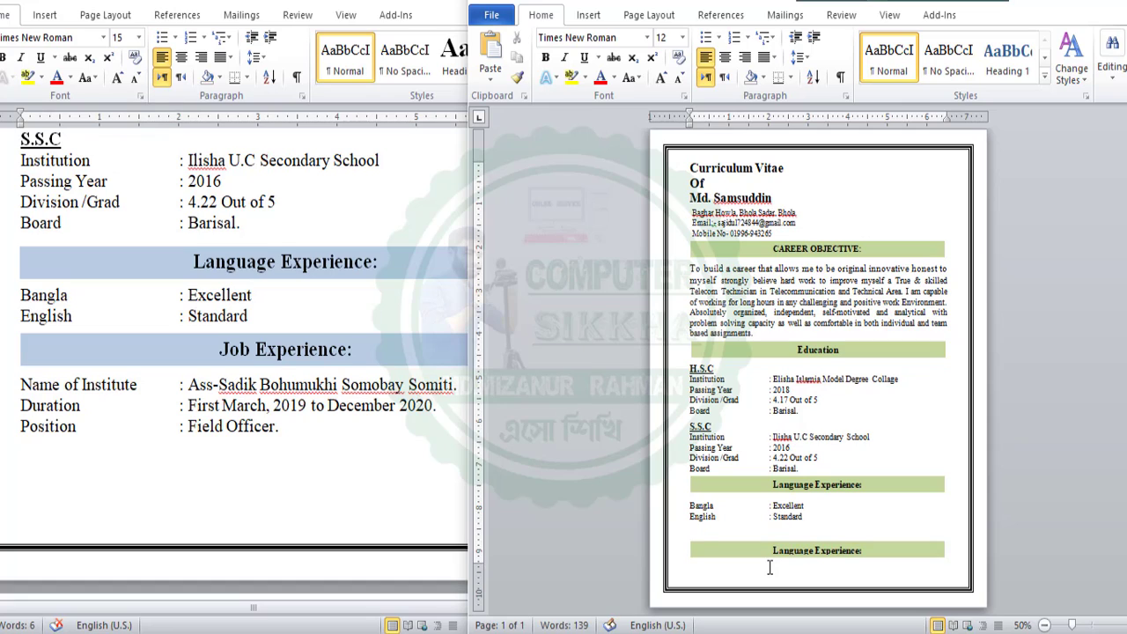
pyautogui.click(749, 543)
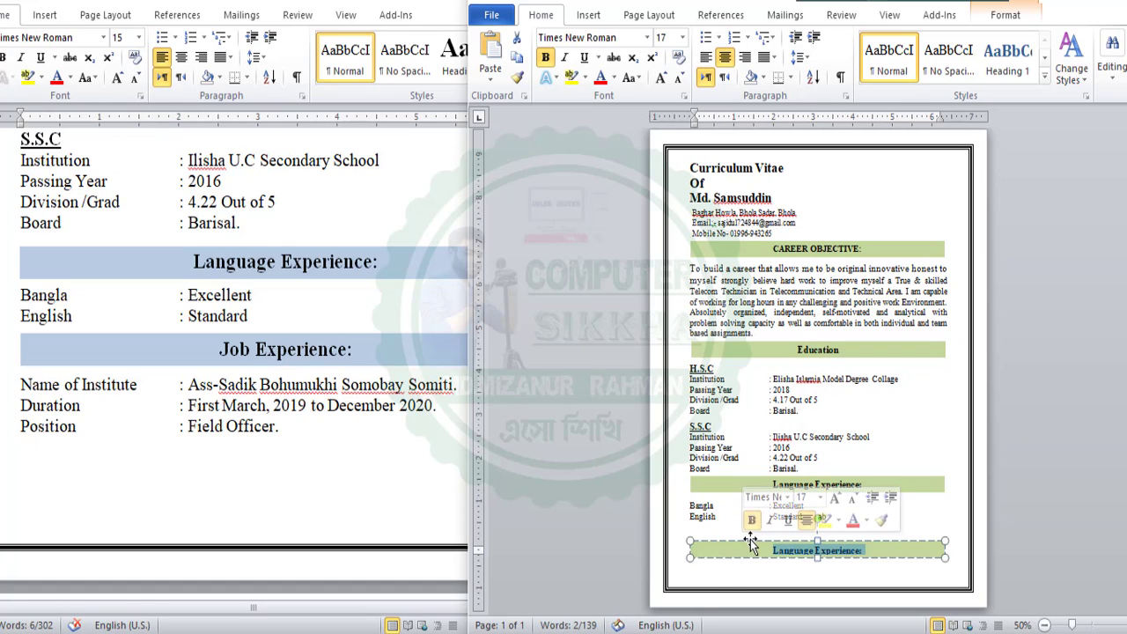
pyautogui.press('Up')
pyautogui.press('Up')
pyautogui.press('Up')
pyautogui.press('Up')
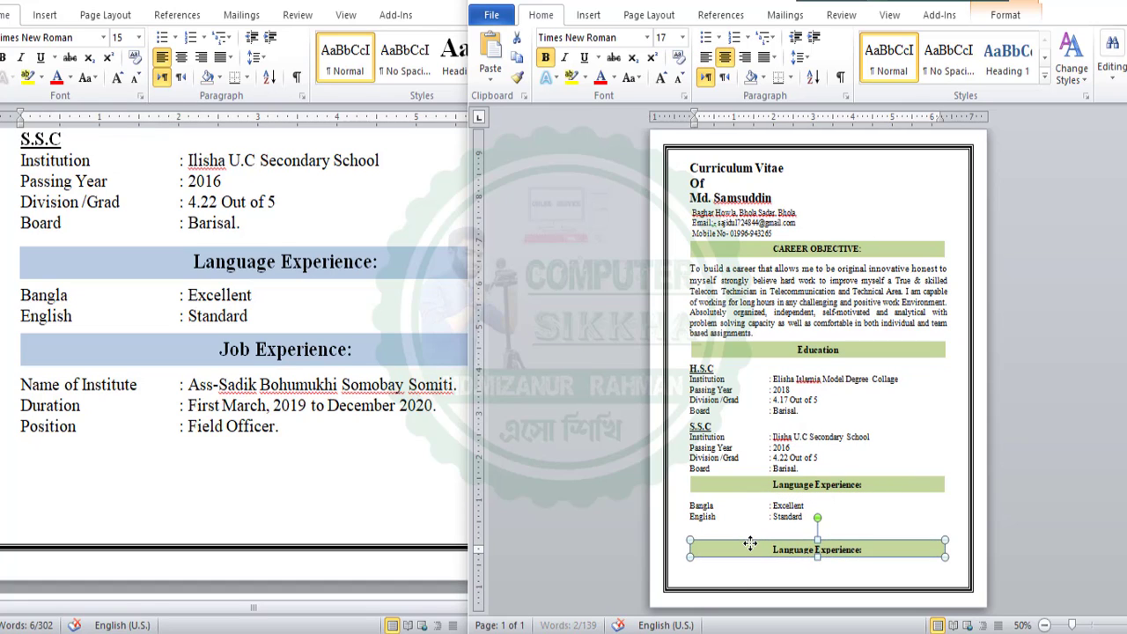
pyautogui.press('Up')
pyautogui.press('Up')
pyautogui.press('Up')
pyautogui.press('Up')
pyautogui.press('Up')
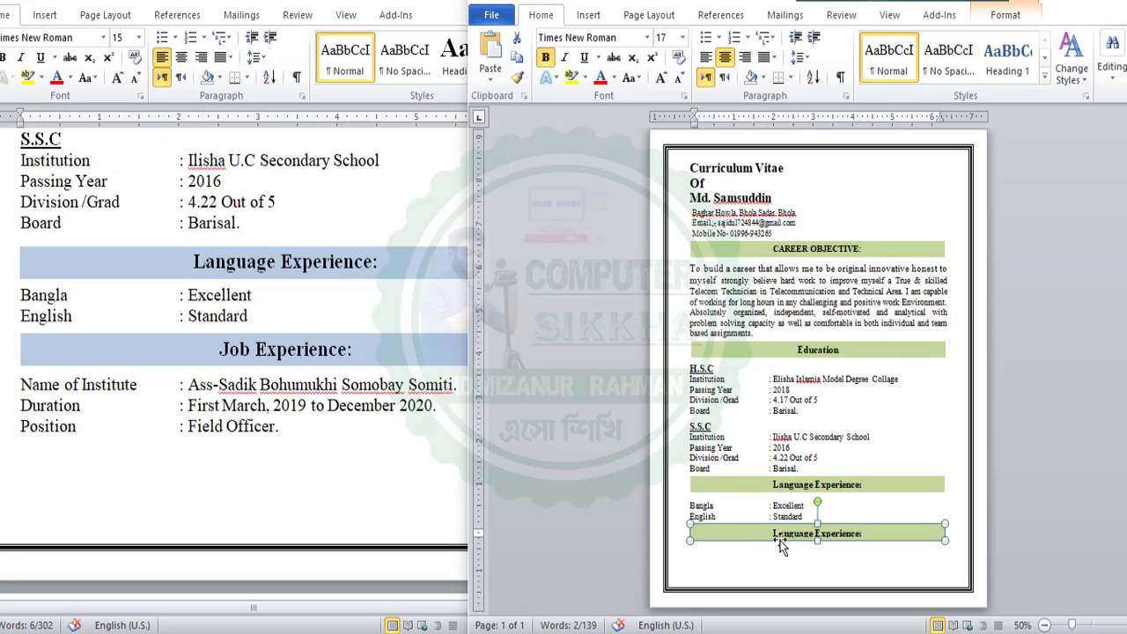
# Replace the copied box's text with 'Job Experience:' from the original CV, keeping source formatting
pyautogui.click(250, 355)
pyautogui.click(231, 348)
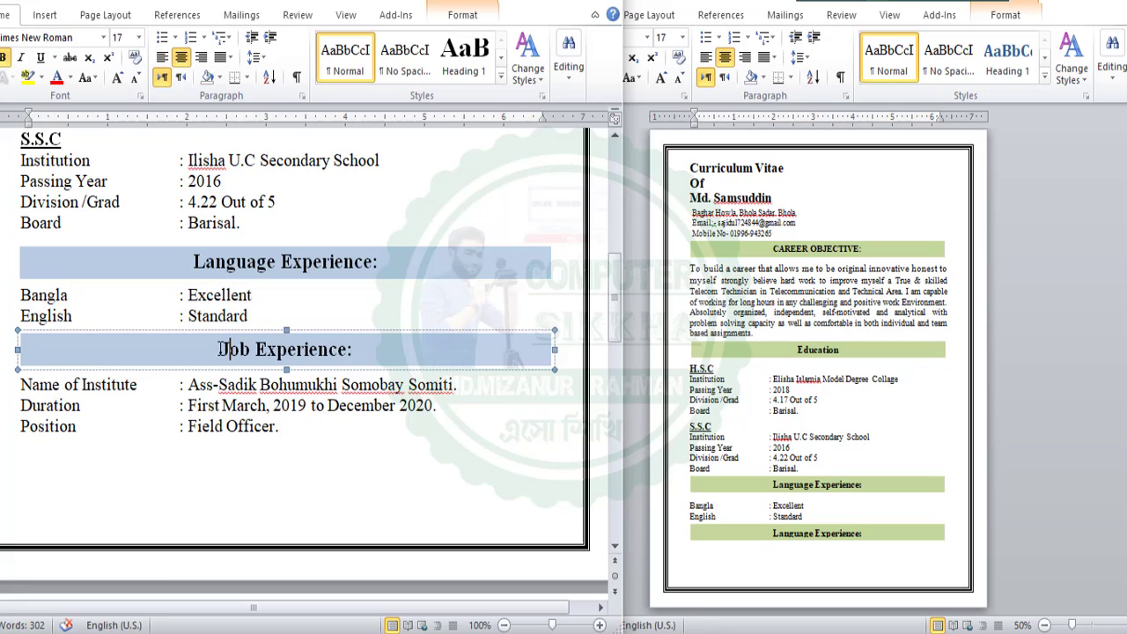
pyautogui.moveTo(221, 348); pyautogui.dragTo(356, 349)
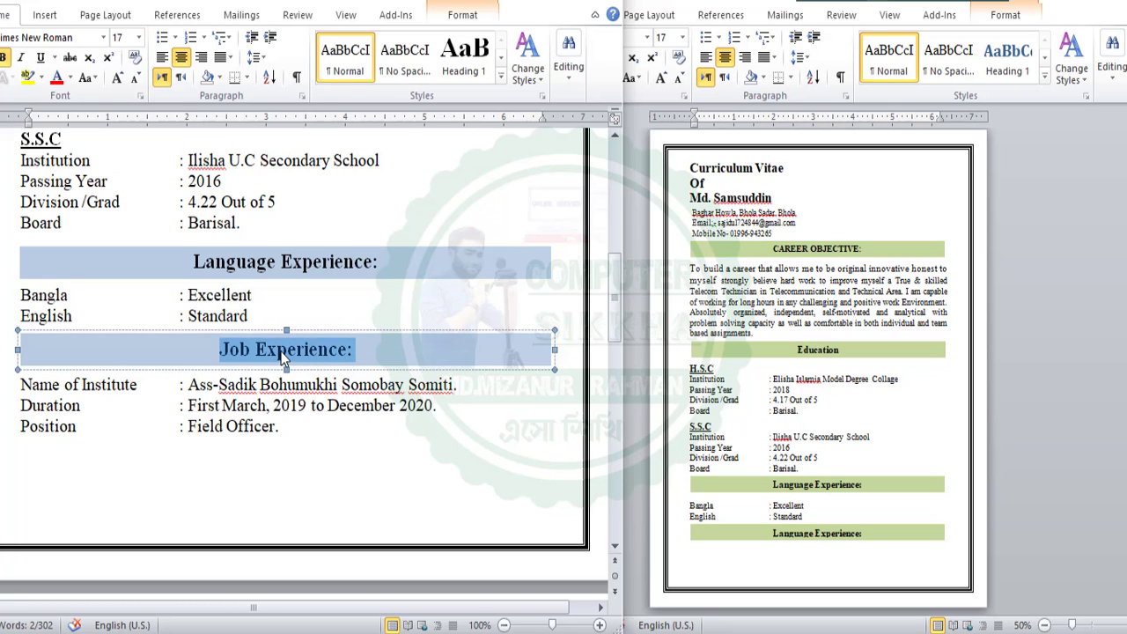
pyautogui.rightClick(283, 355)
pyautogui.click(322, 80)
pyautogui.click(790, 546)
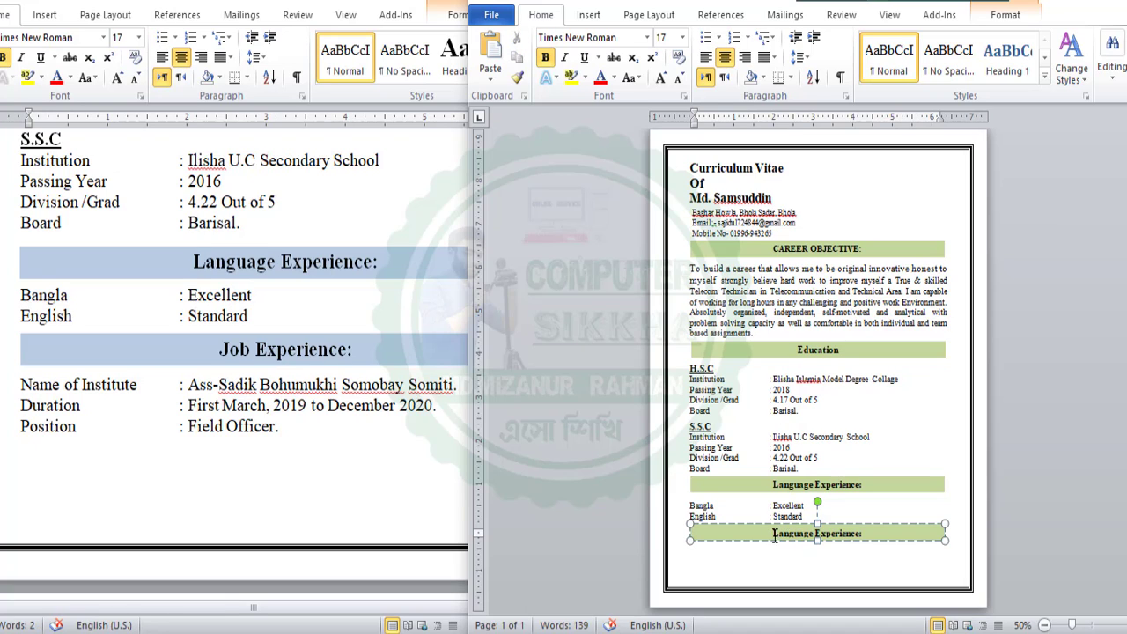
pyautogui.moveTo(774, 537); pyautogui.dragTo(864, 535)
pyautogui.rightClick(832, 537)
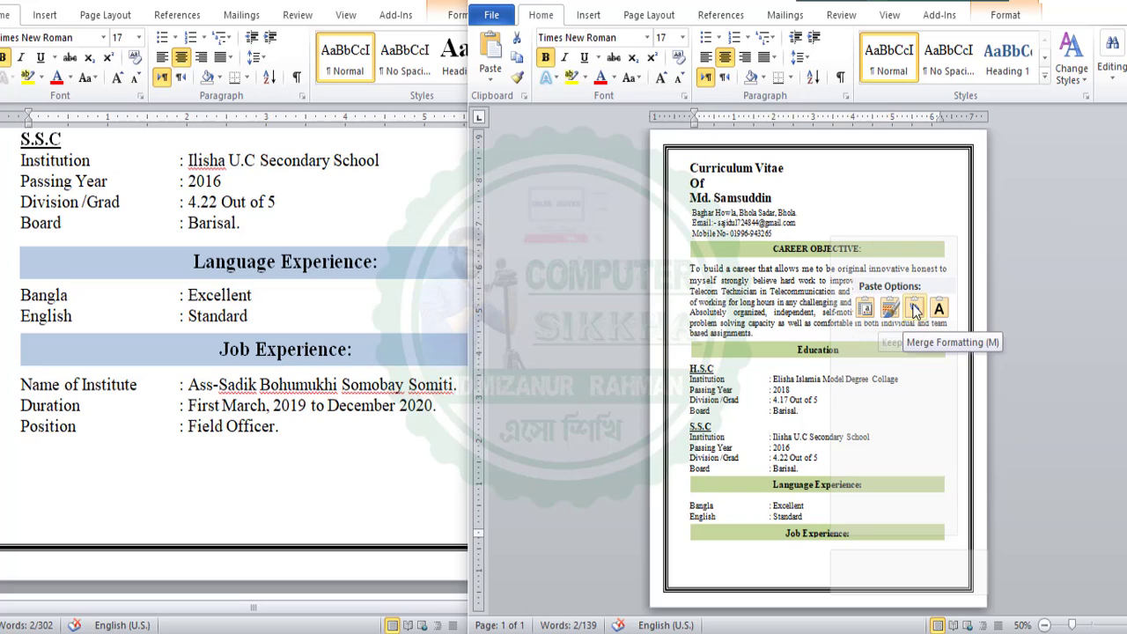
pyautogui.click(890, 308)
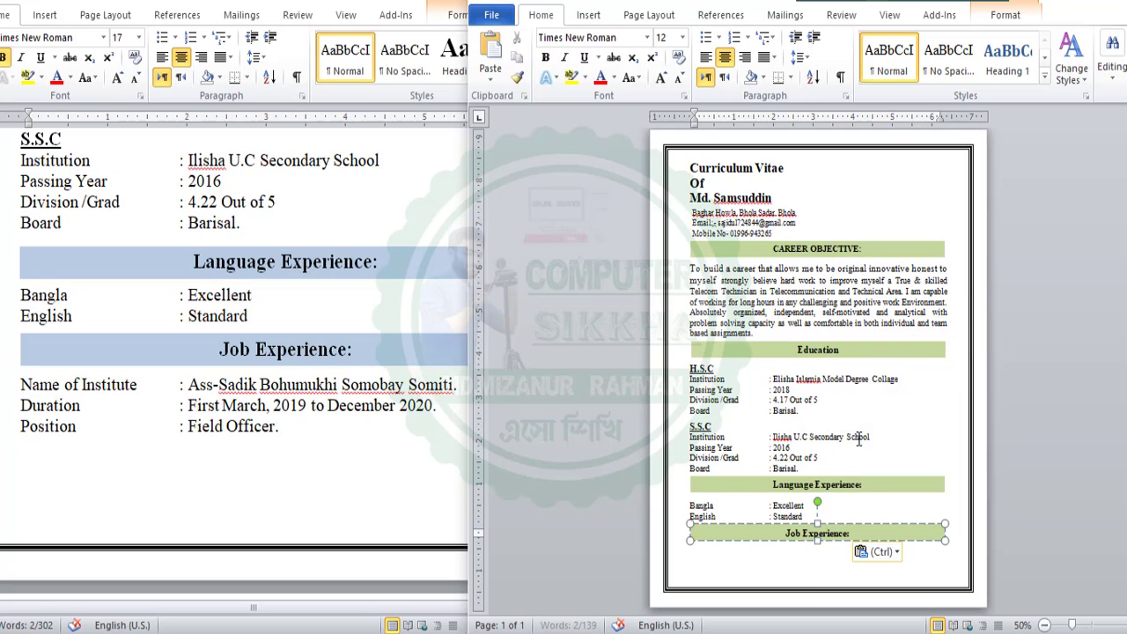
pyautogui.click(820, 567)
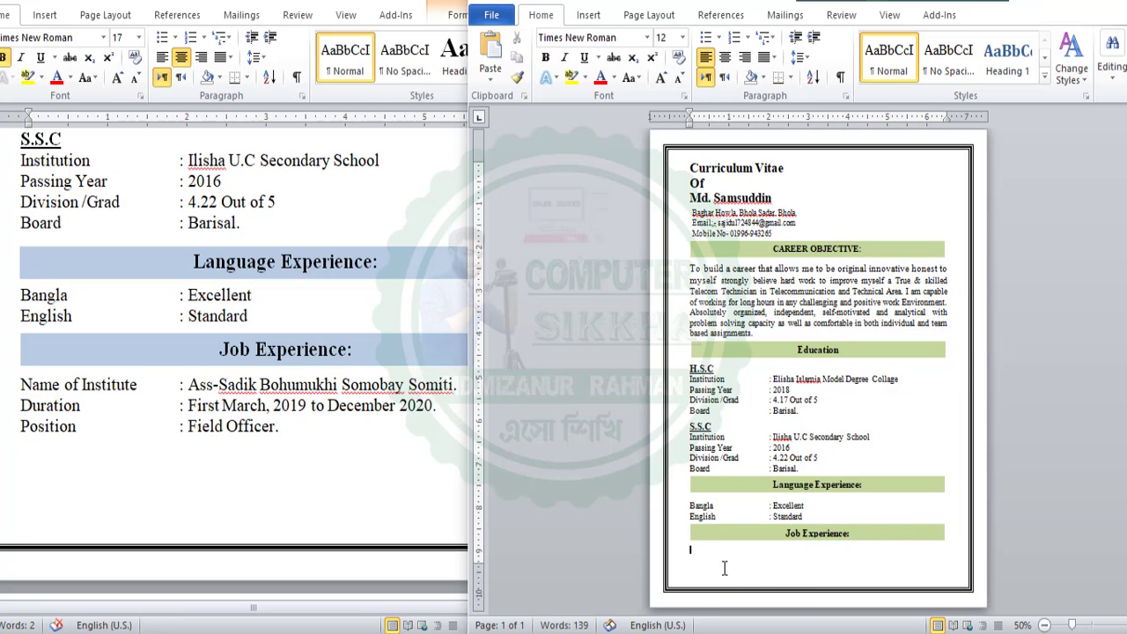
pyautogui.hotkey('alt', 'Tab')
# Paste the Name of Institute, Duration and Position lines below the Job Experience: heading
pyautogui.moveTo(310, 440); pyautogui.dragTo(40, 387)
pyautogui.rightClick(40, 388)
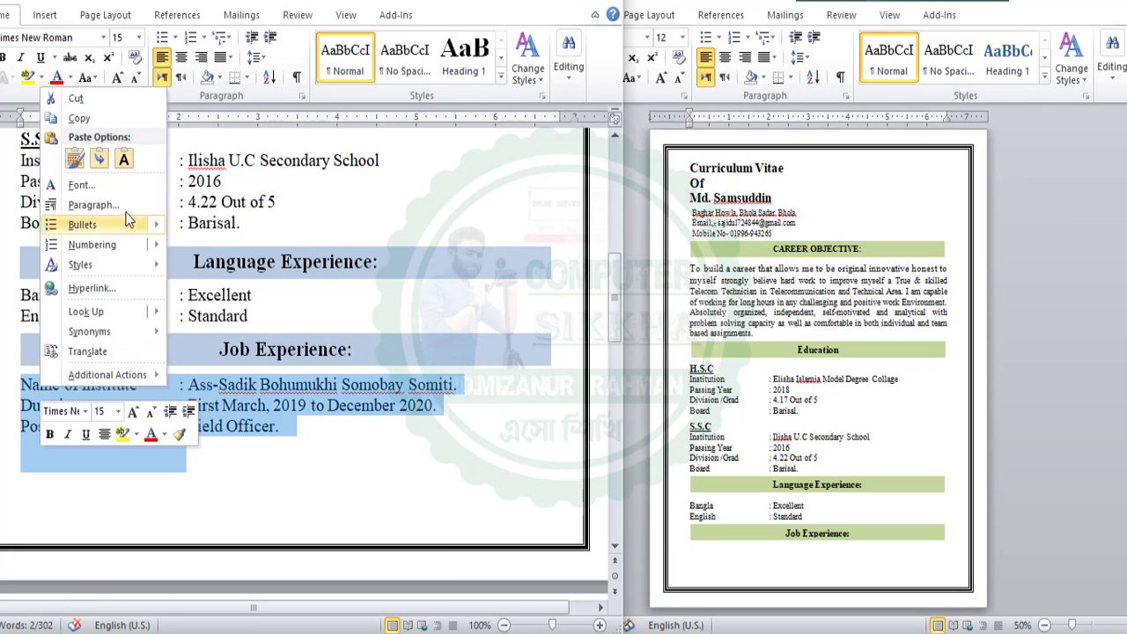
pyautogui.click(78, 118)
pyautogui.click(220, 444)
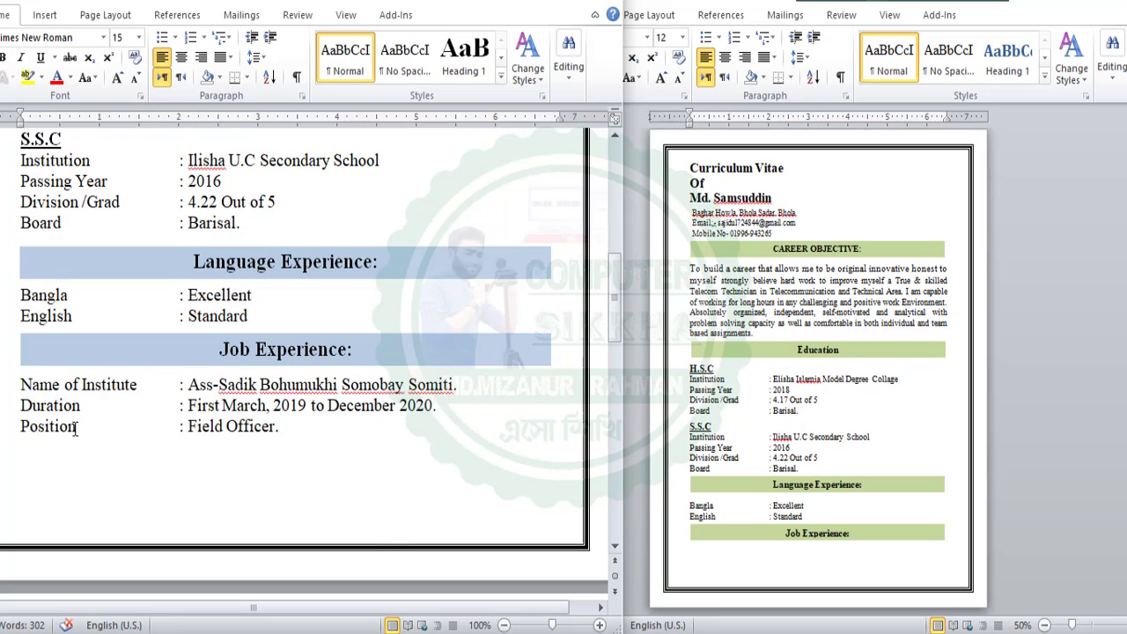
pyautogui.click(696, 556)
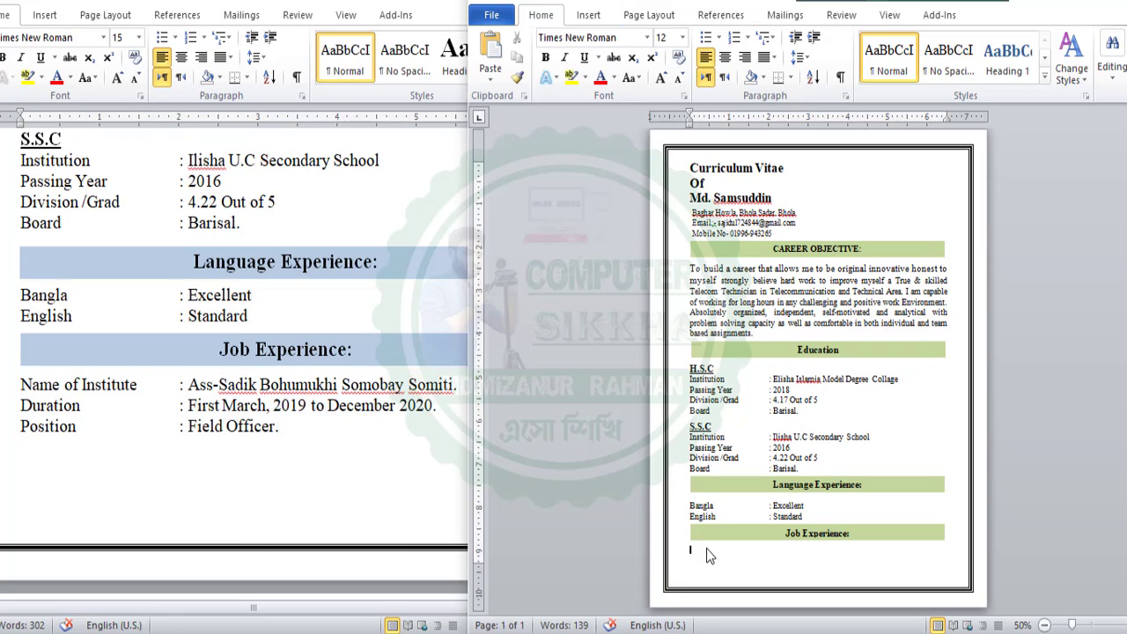
pyautogui.hotkey('ctrl', 'v')
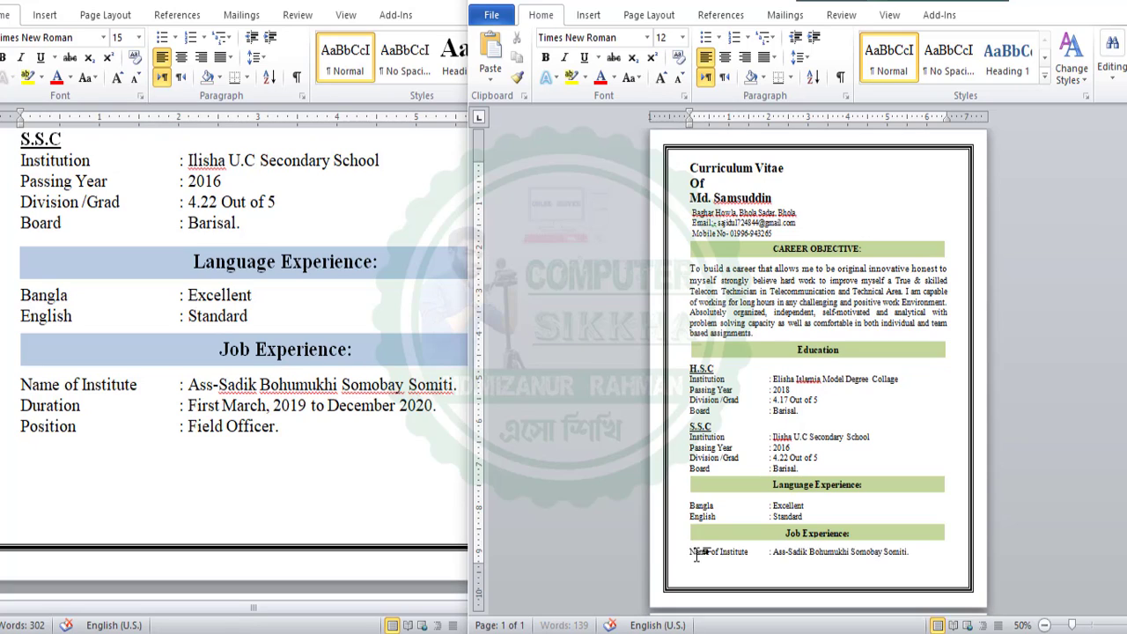
# Drag the bottom margin down on the ruler so Duration and Position stay on page 1
pyautogui.scroll(5, 698, 550)
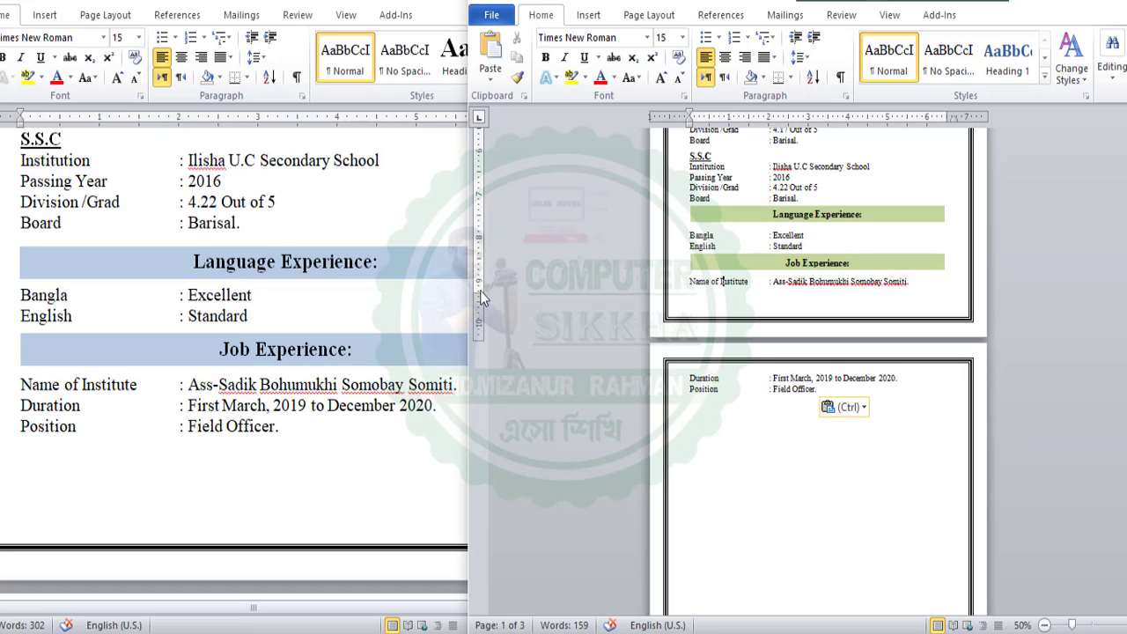
pyautogui.moveTo(480, 295); pyautogui.dragTo(480, 315)
pyautogui.click(755, 387)
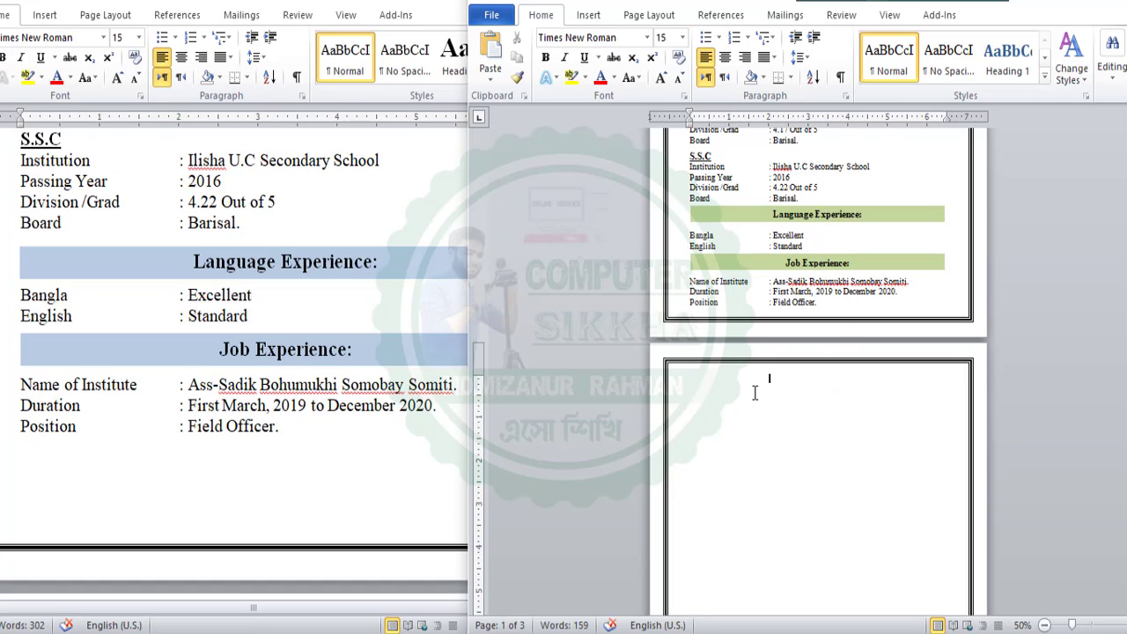
pyautogui.scroll(1, 735, 416)
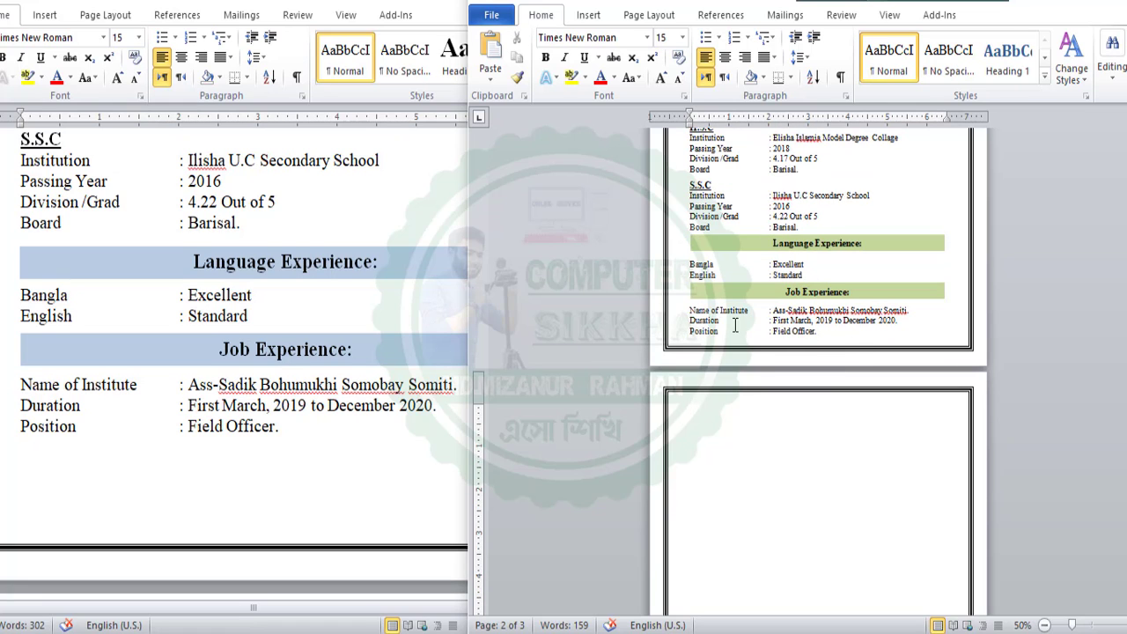
# Select the Experience: heading block in the original CV for copying to page 2
pyautogui.scroll(-2, 775, 315)
pyautogui.scroll(-7, 228, 393)
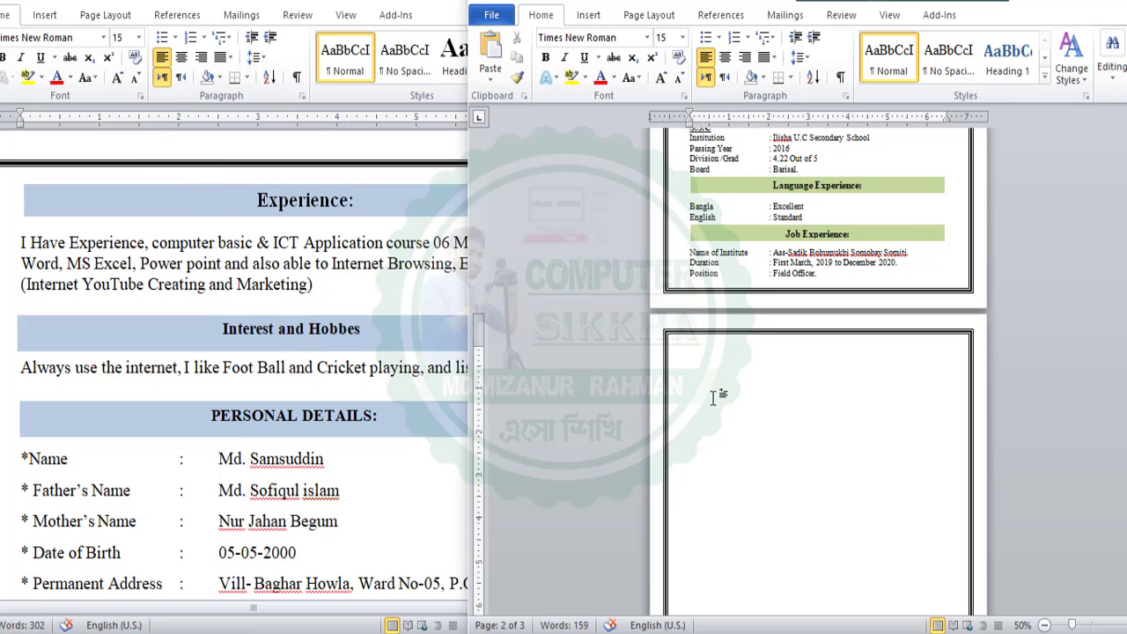
pyautogui.click(273, 245)
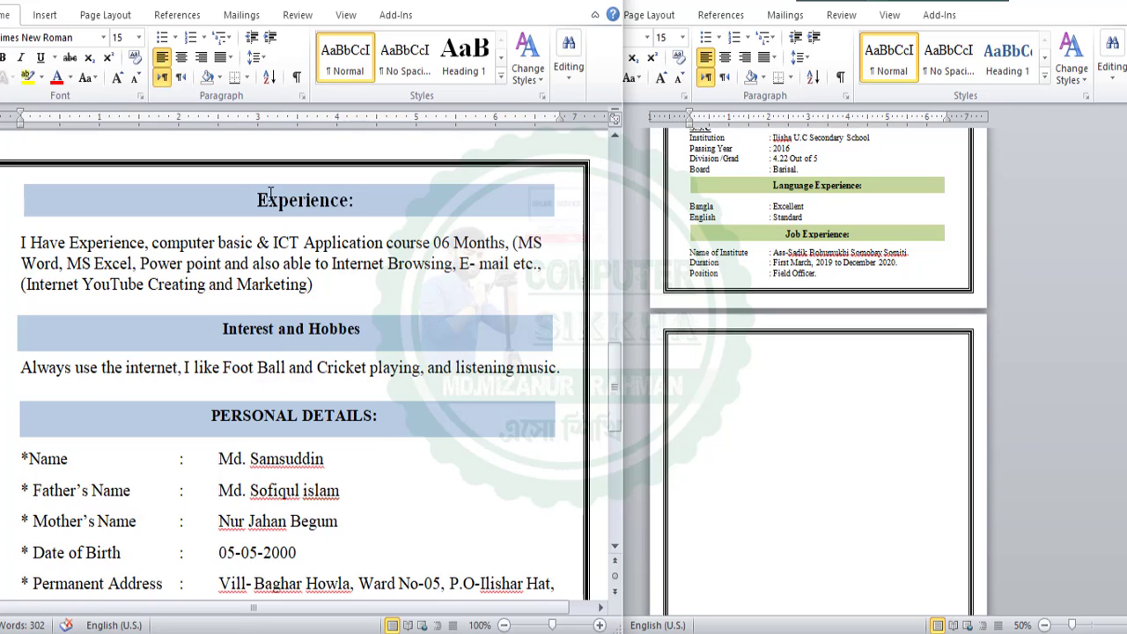
pyautogui.tripleClick(260, 204)
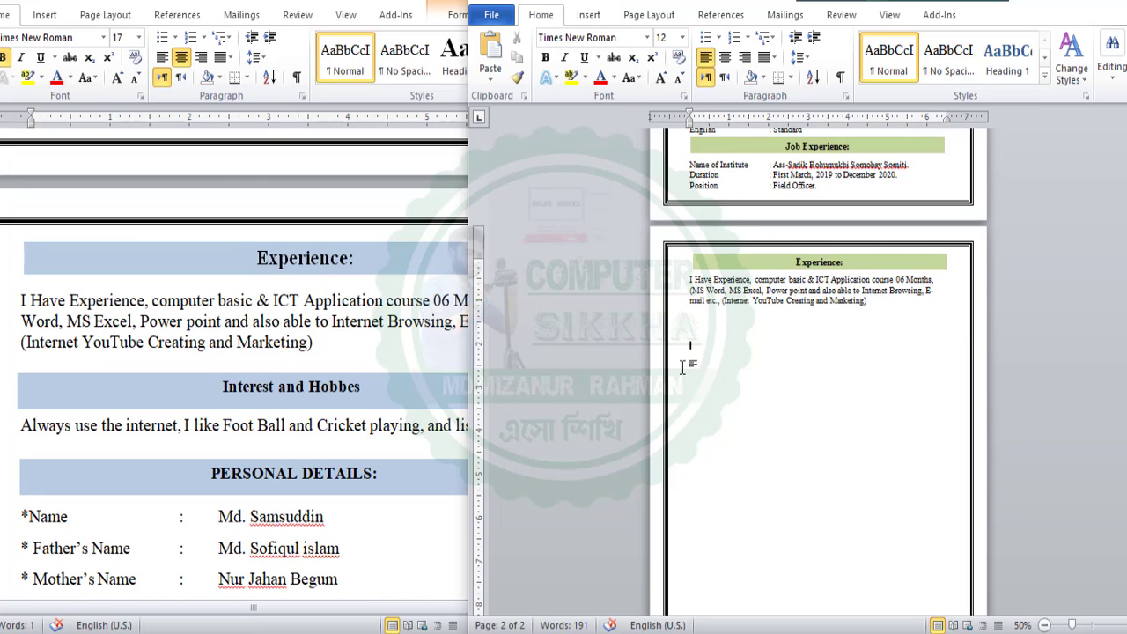
pyautogui.scroll(-1, 683, 365)
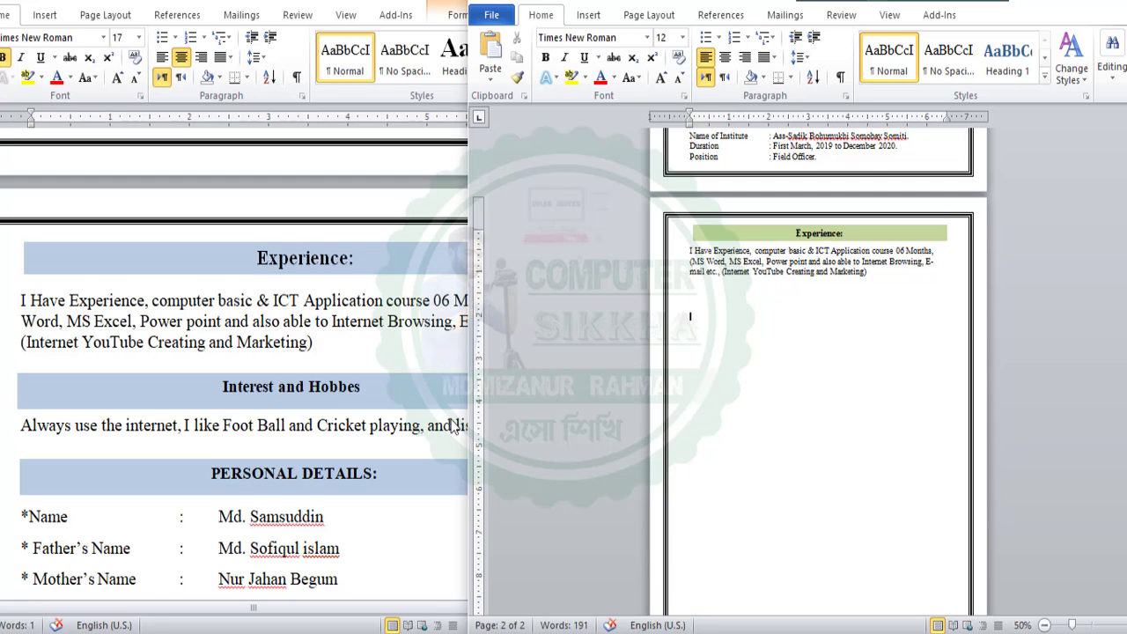
# Duplicate the Experience: heading box beneath the justified Experience paragraph and nudge it up
pyautogui.tripleClick(726, 236)
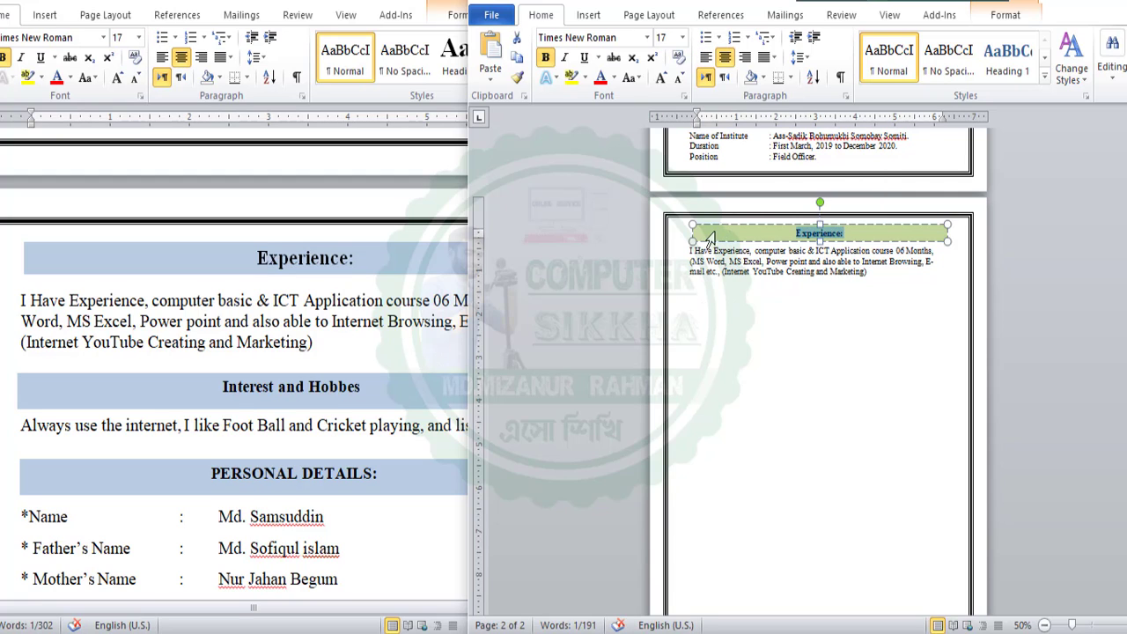
pyautogui.moveTo(709, 218); pyautogui.dragTo(773, 285)
pyautogui.click(753, 261)
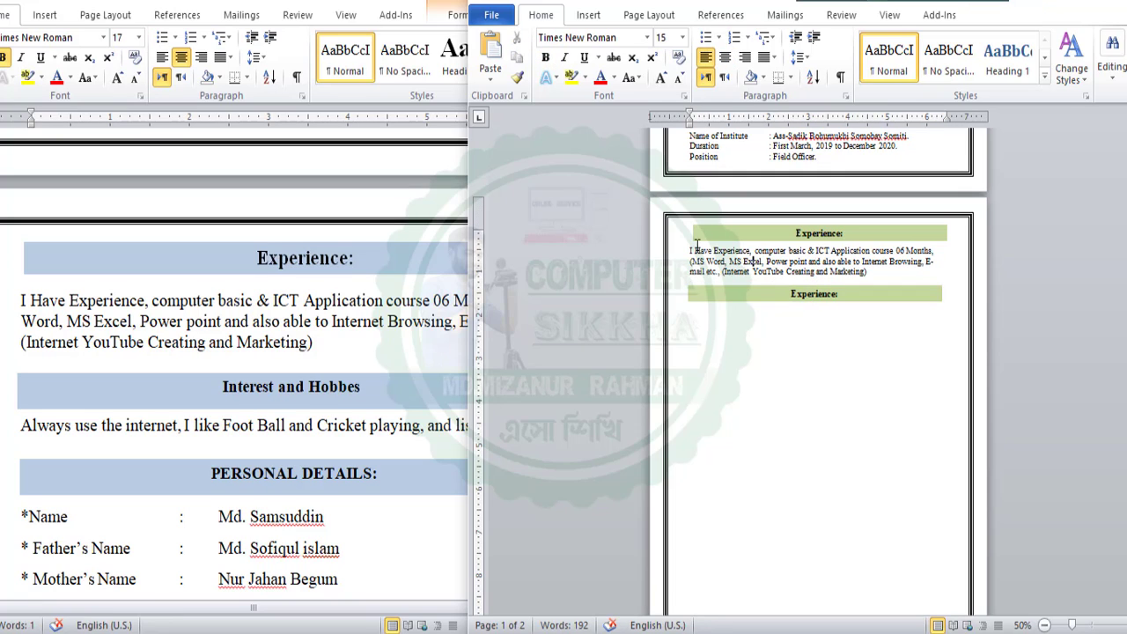
pyautogui.moveTo(688, 252); pyautogui.dragTo(868, 272)
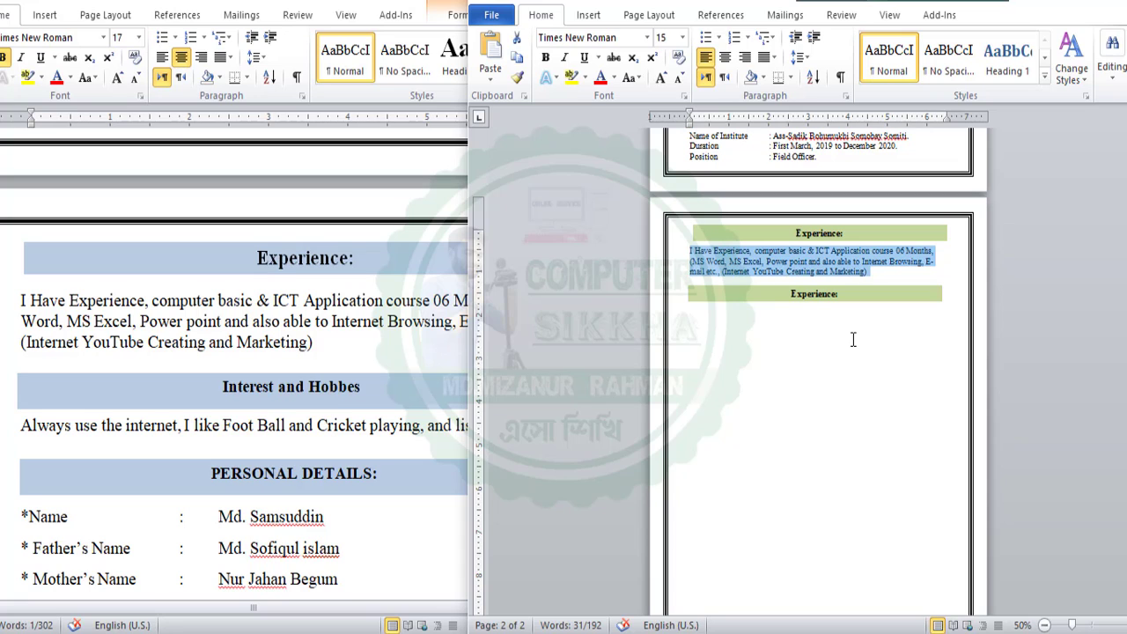
pyautogui.hotkey('ctrl', 'j')
pyautogui.moveTo(841, 313); pyautogui.dragTo(730, 315)
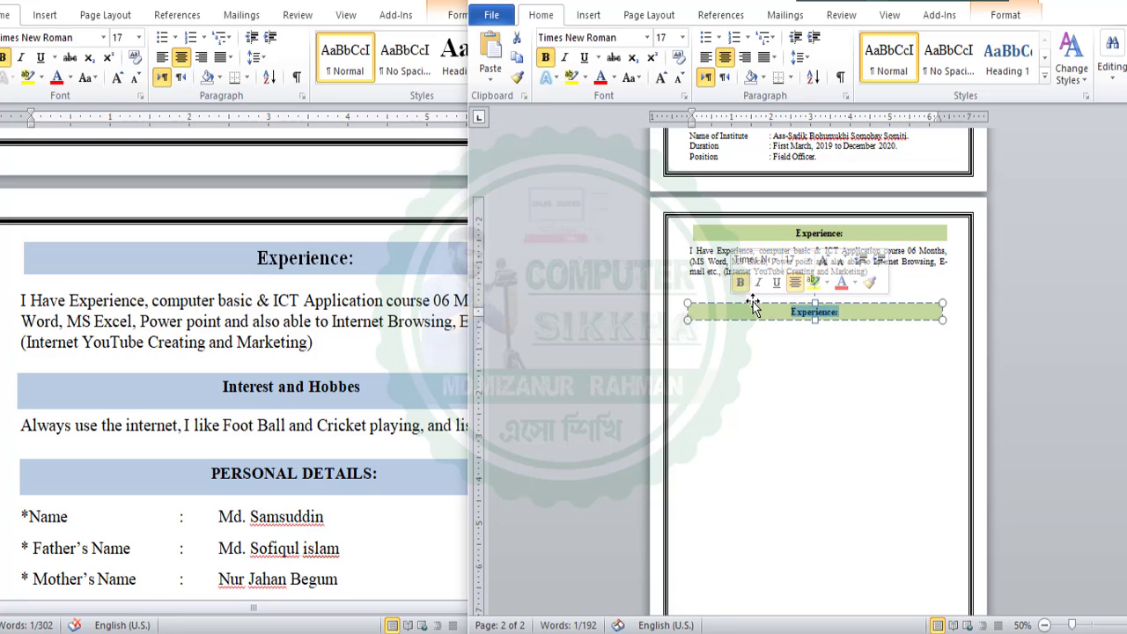
pyautogui.click(753, 303)
pyautogui.press('Up')
pyautogui.press('Up')
pyautogui.press('Up')
pyautogui.press('Up')
pyautogui.press('Up')
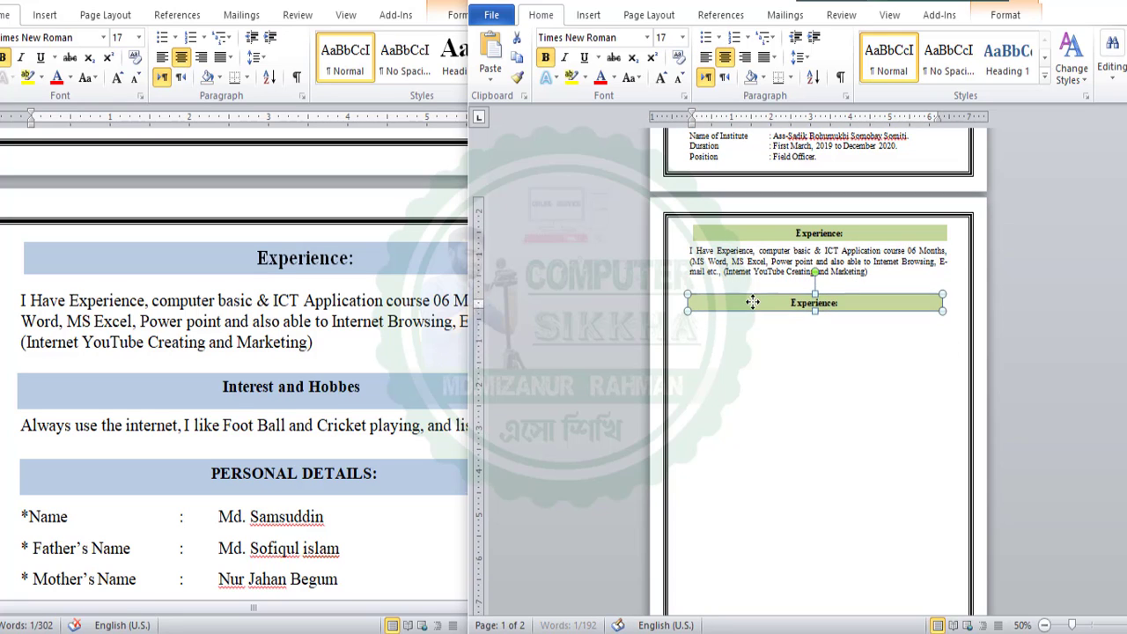
pyautogui.press('Up')
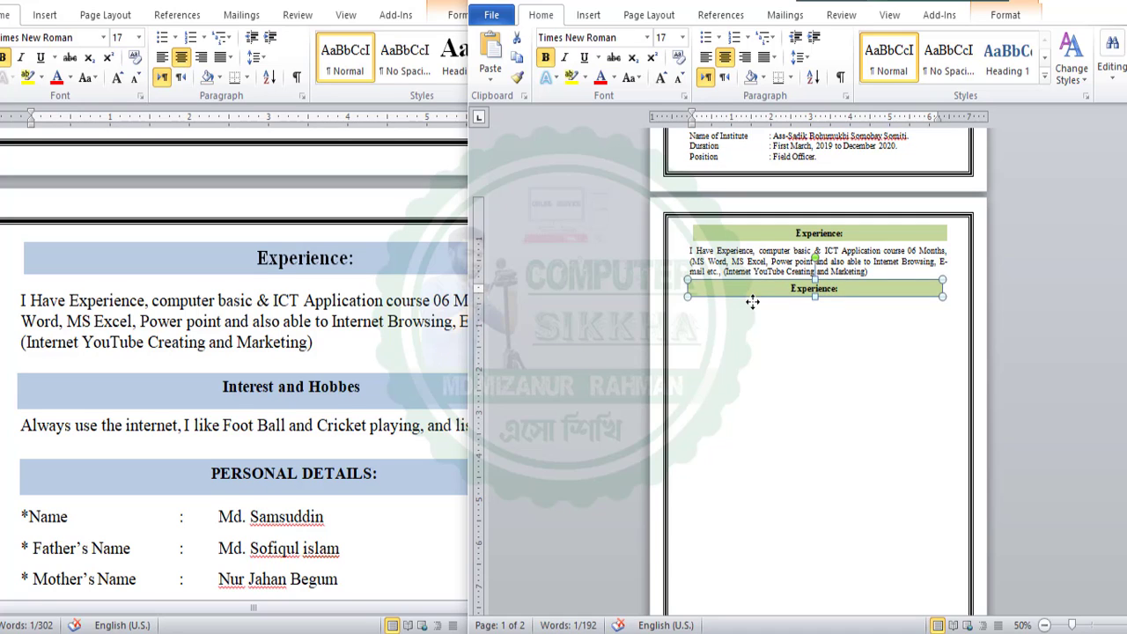
pyautogui.click(753, 304)
# Paste the hobbies sentence from the original CV below the Experience text
pyautogui.hotkey('alt', 'Tab')
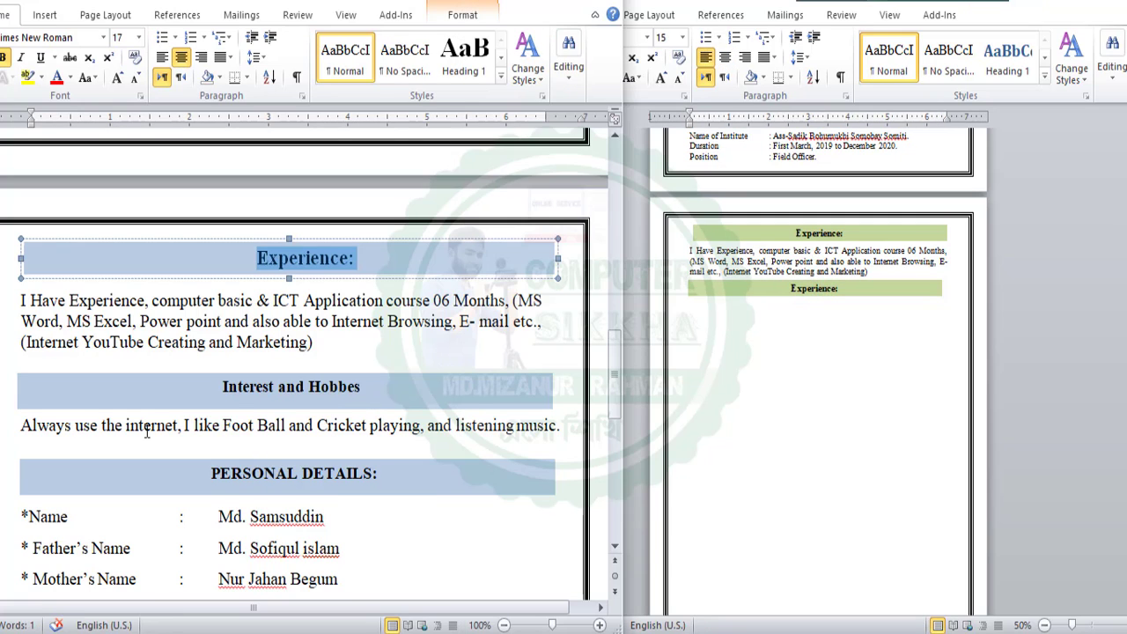
pyautogui.moveTo(22, 426); pyautogui.dragTo(608, 425)
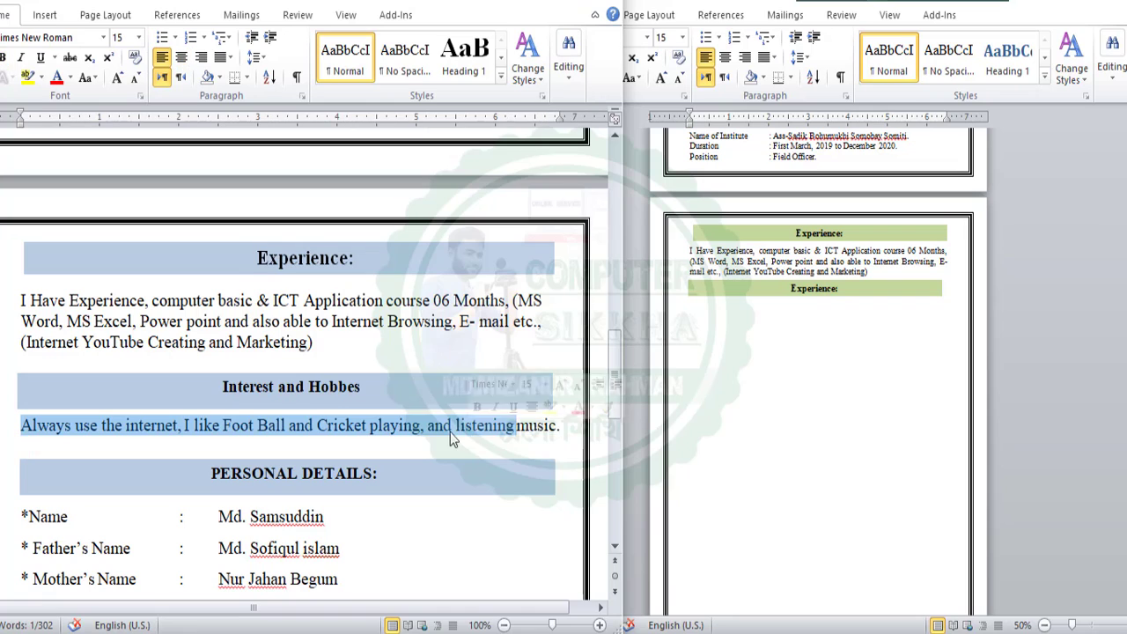
pyautogui.click(704, 304)
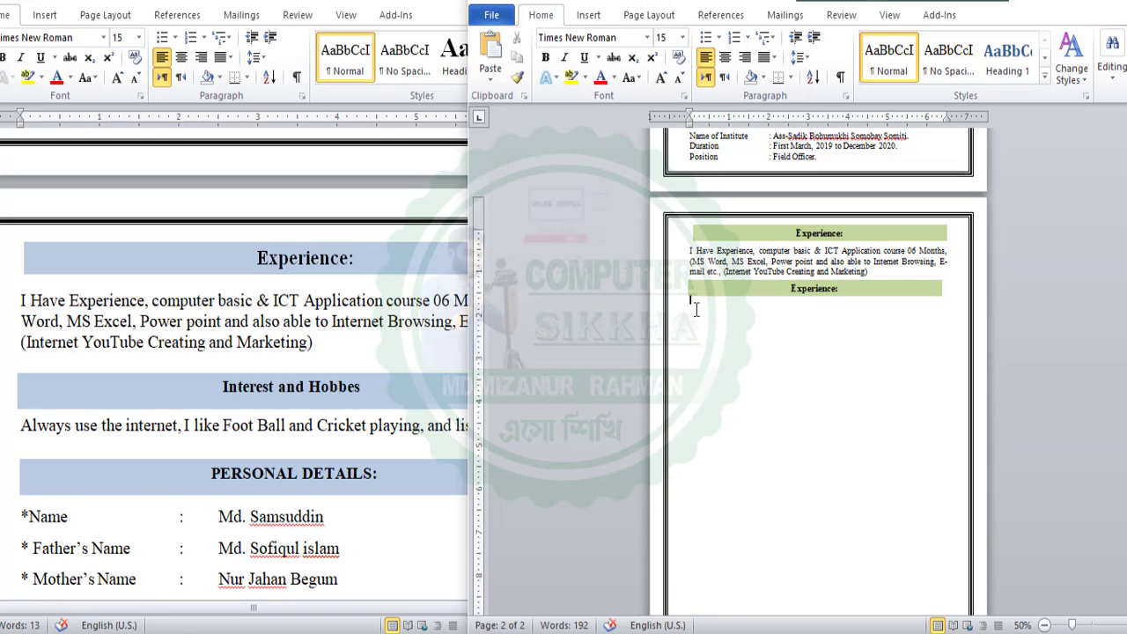
pyautogui.hotkey('ctrl', 'v')
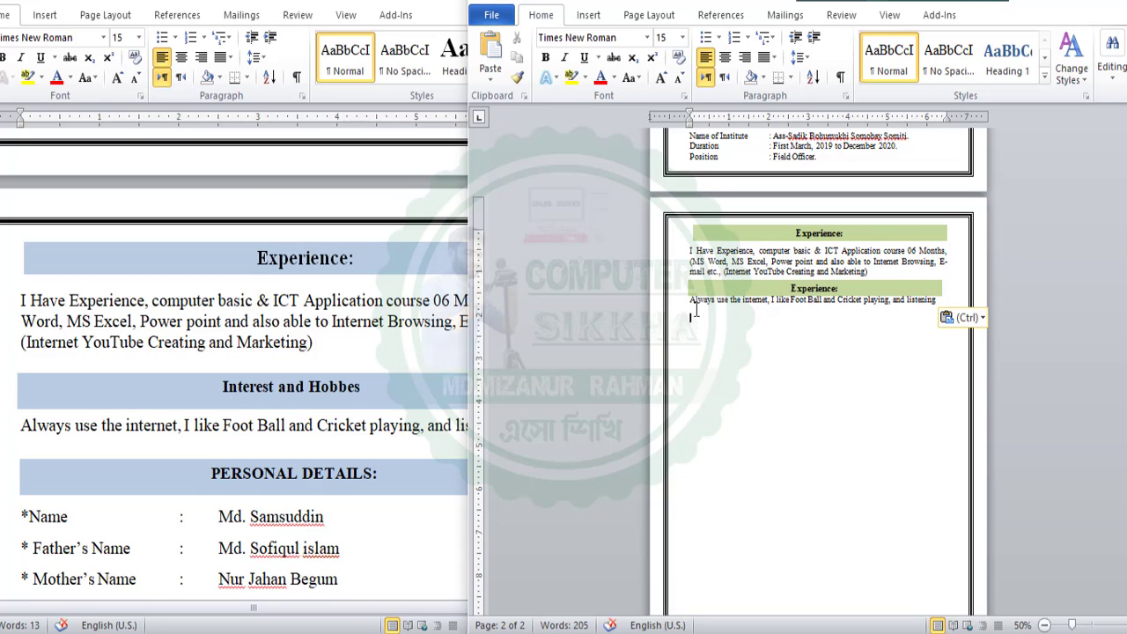
# Change the second heading to 'Interest and Hobbes' and add an empty line above the lower heading
pyautogui.click(823, 289)
pyautogui.doubleClick(824, 289)
pyautogui.rightClick(829, 294)
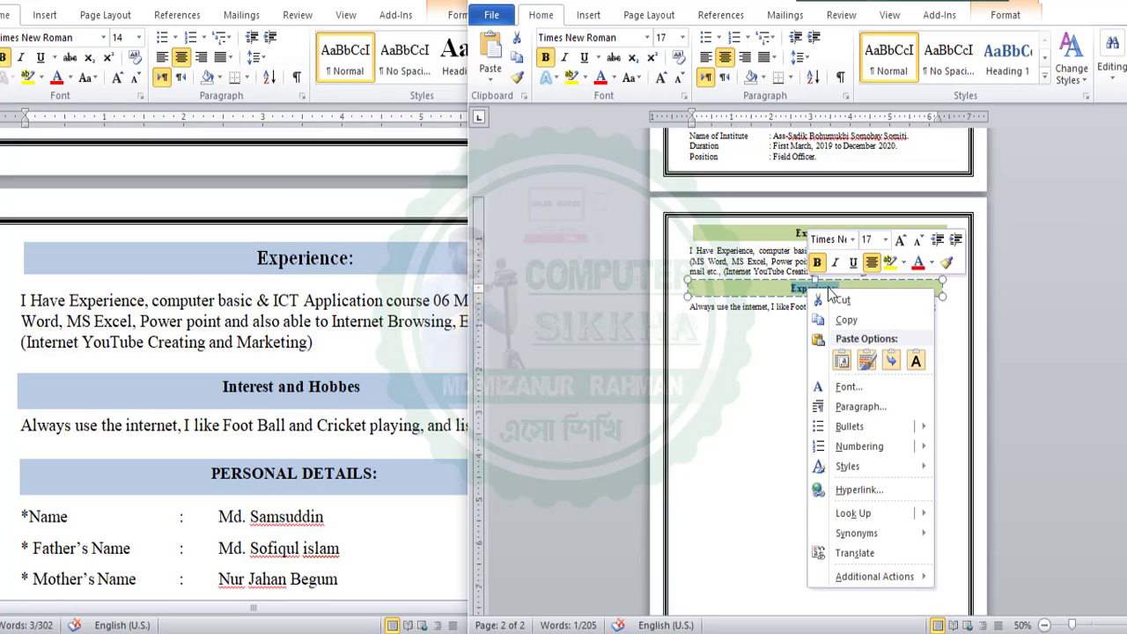
pyautogui.click(866, 360)
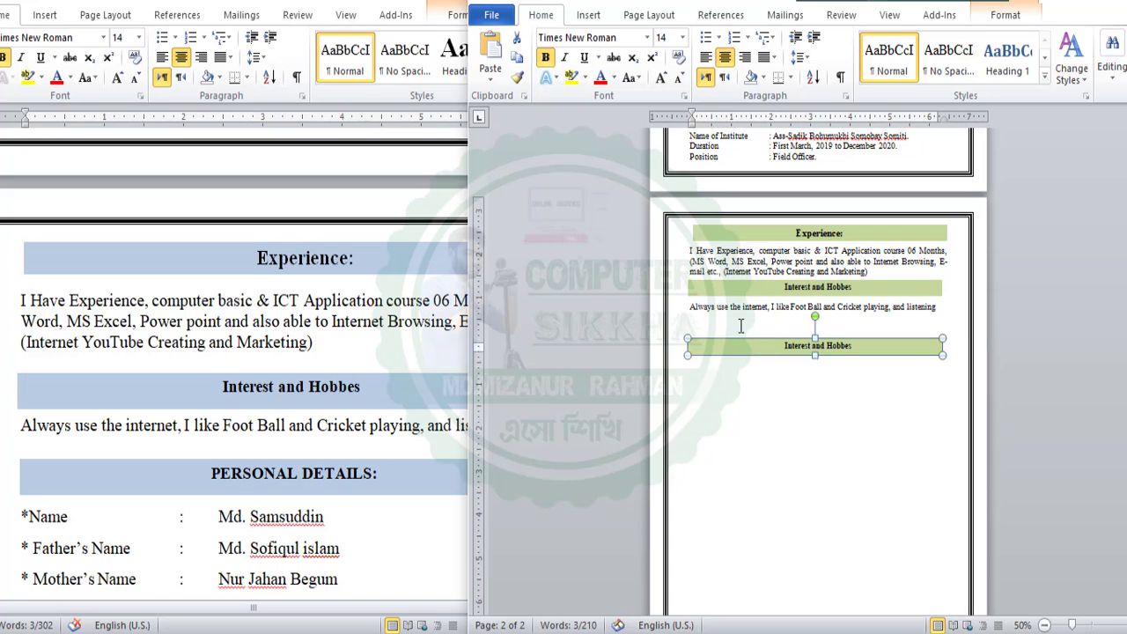
pyautogui.click(741, 326)
pyautogui.press('Return')
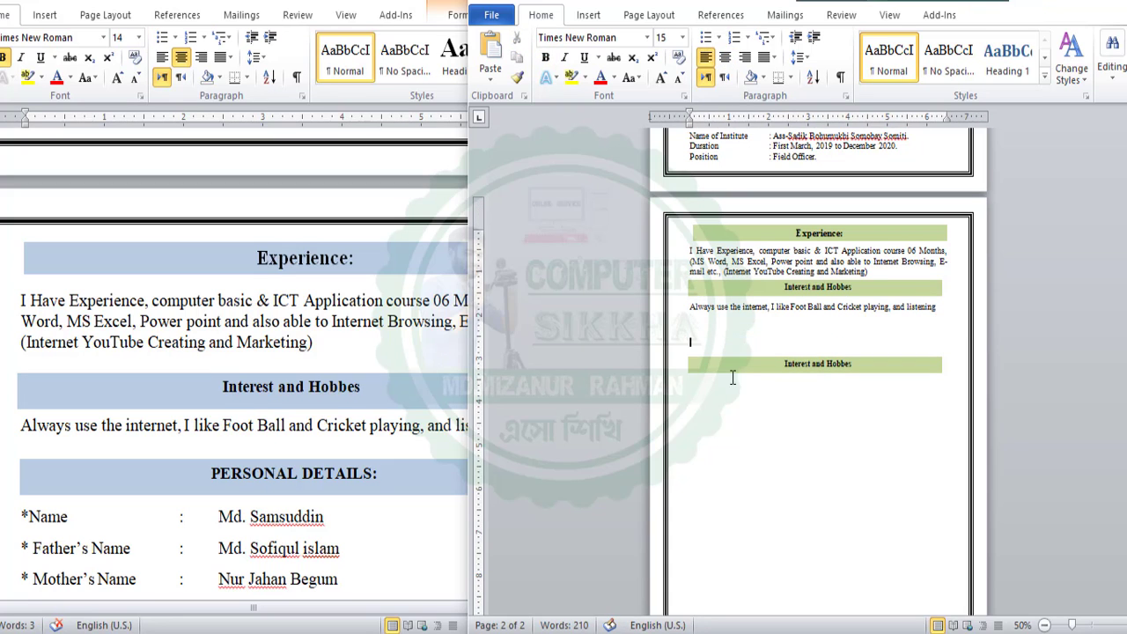
pyautogui.click(757, 376)
pyautogui.scroll(-4, 181, 438)
# Paste the Name-to-Blood Group details, Date and Signature under the lower heading, deleting the blank line and empty third page
pyautogui.click(54, 287)
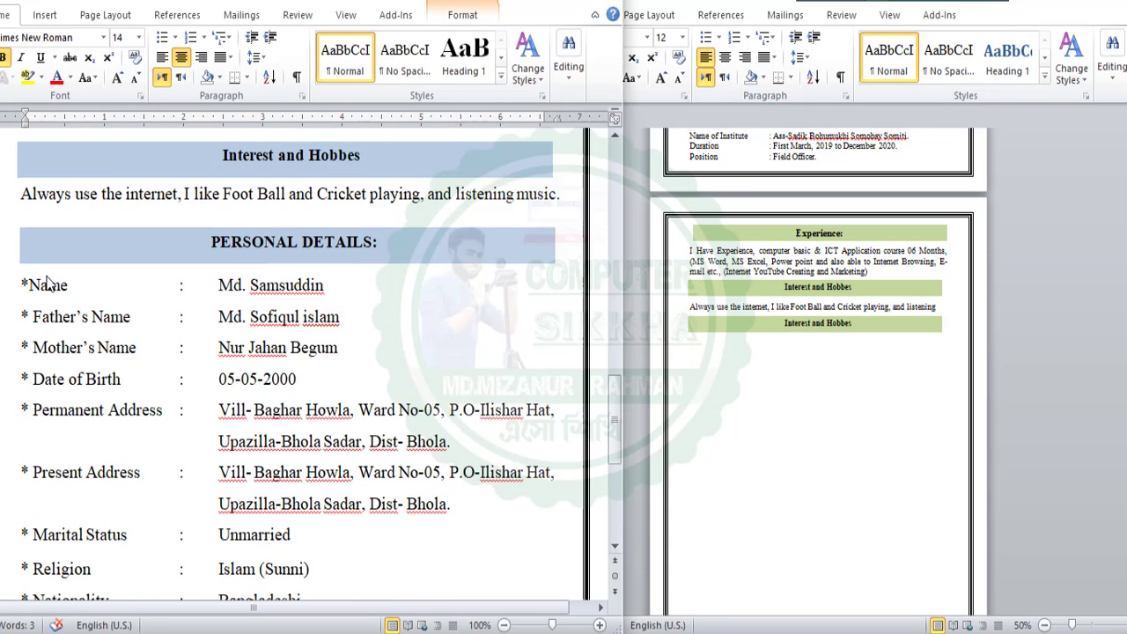
pyautogui.moveTo(29, 283)
pyautogui.mouseDown()
pyautogui.moveTo(378, 511)
pyautogui.moveTo(397, 536)
pyautogui.moveTo(392, 490)
pyautogui.mouseUp()
pyautogui.moveTo(531, 535); pyautogui.dragTo(526, 535)
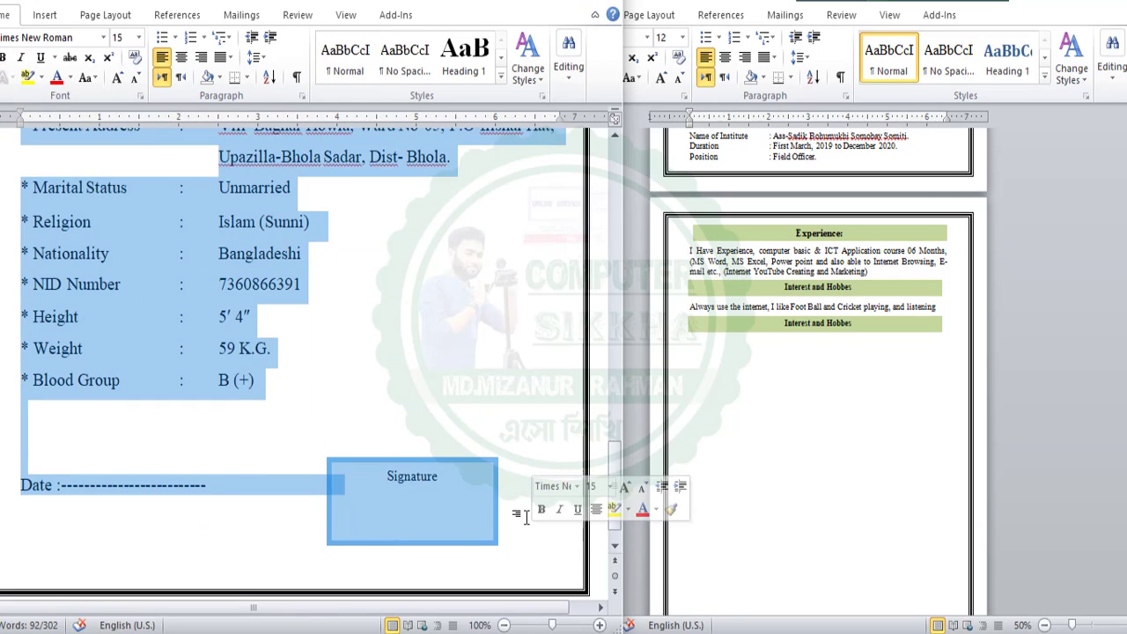
pyautogui.click(762, 360)
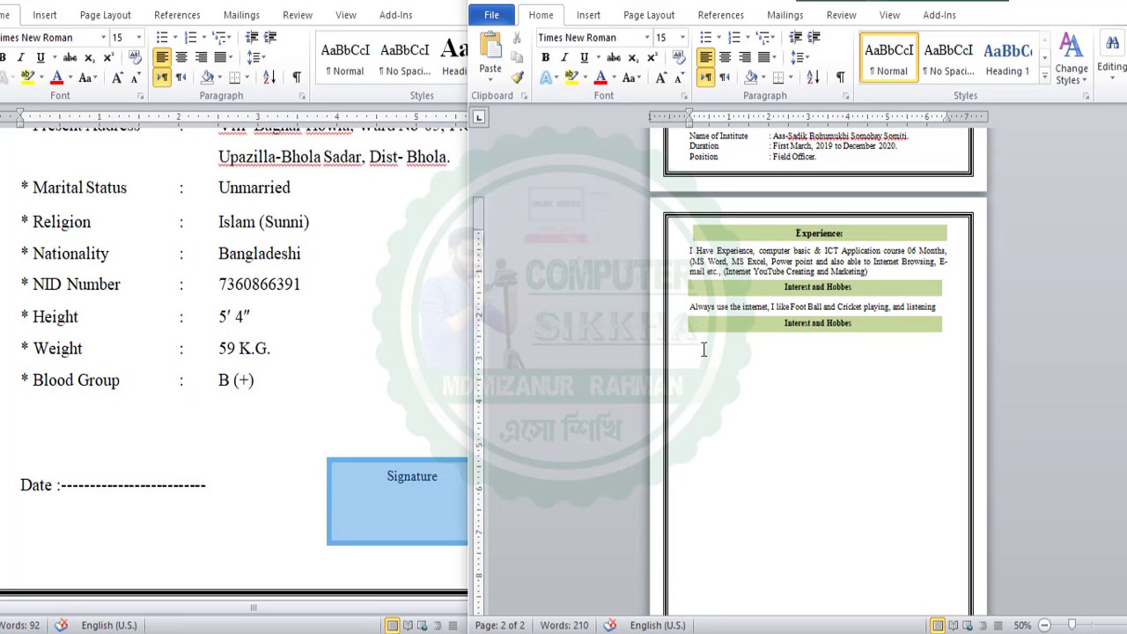
pyautogui.hotkey('ctrl', 'v')
pyautogui.scroll(-1, 837, 528)
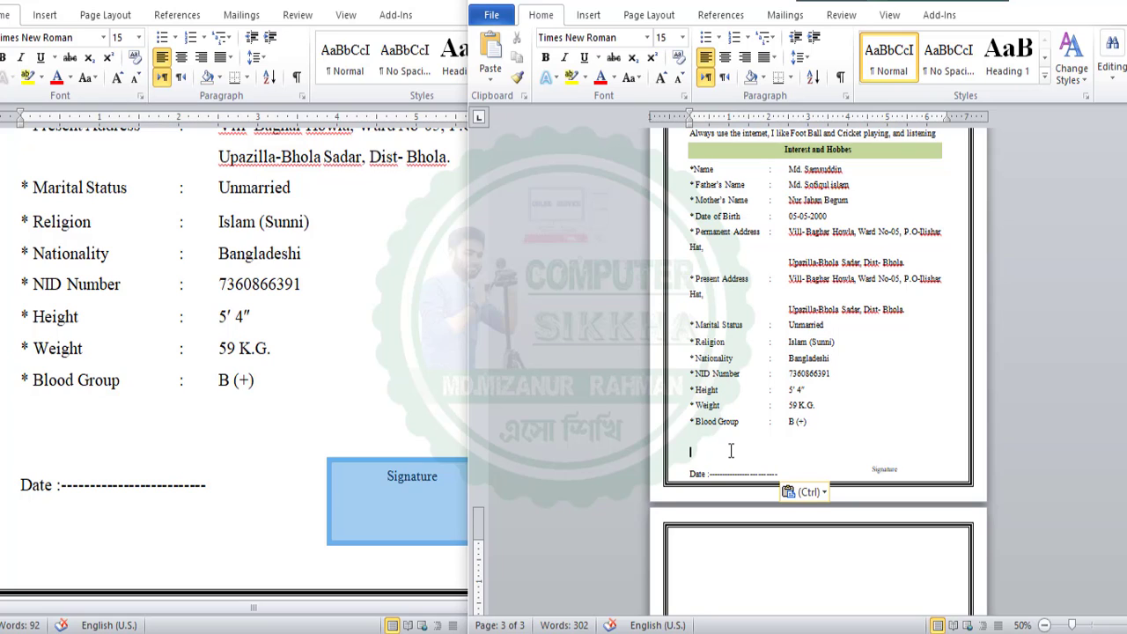
pyautogui.press('BackSpace')
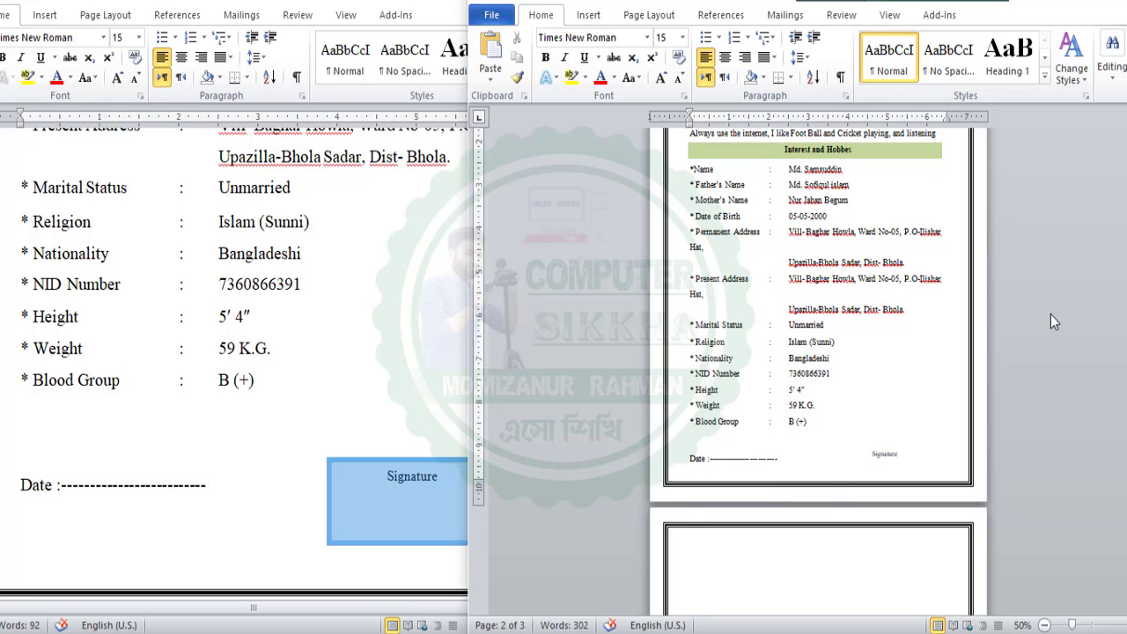
pyautogui.press('BackSpace')
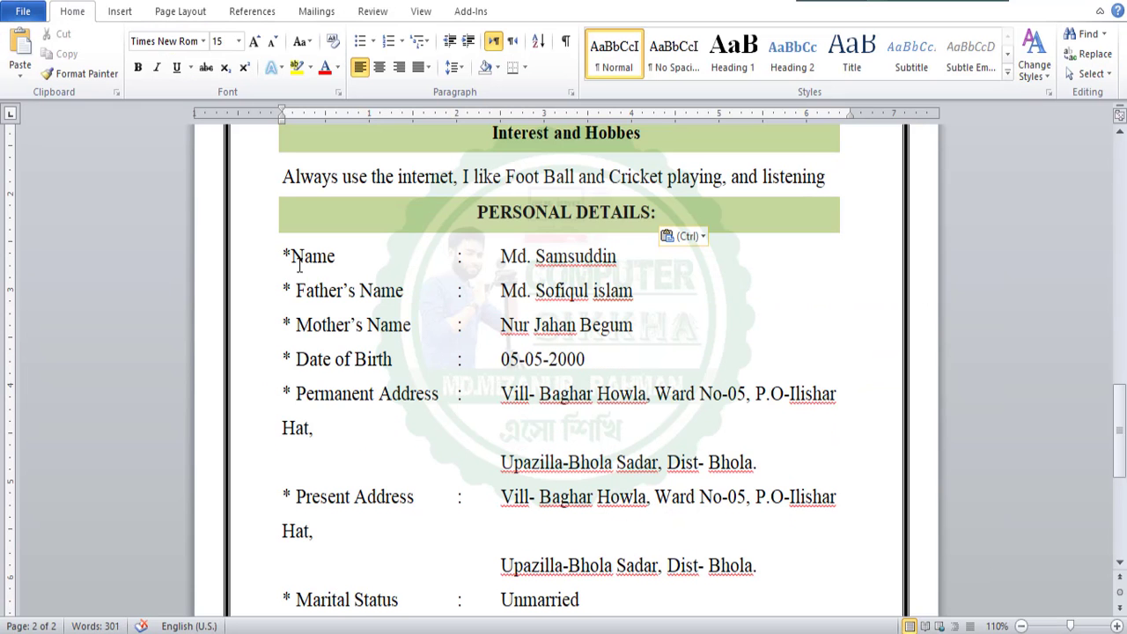
# Add a '* Name : ' row with the candidate's name above the original Name row, then a blank line
pyautogui.click(293, 255)
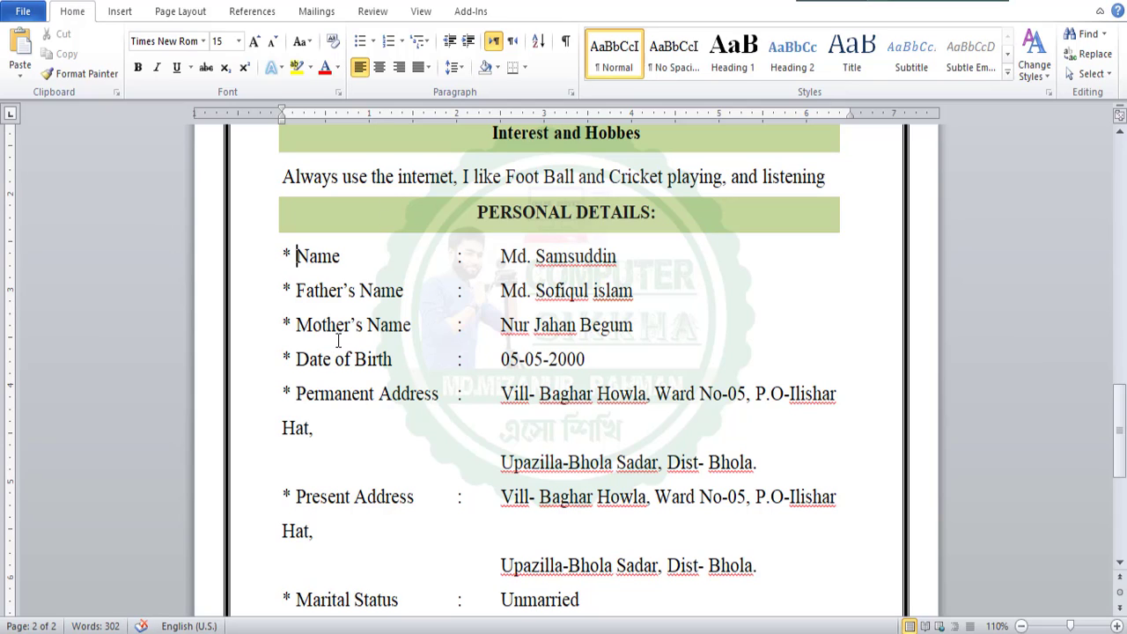
pyautogui.click(286, 256)
pyautogui.press('Return')
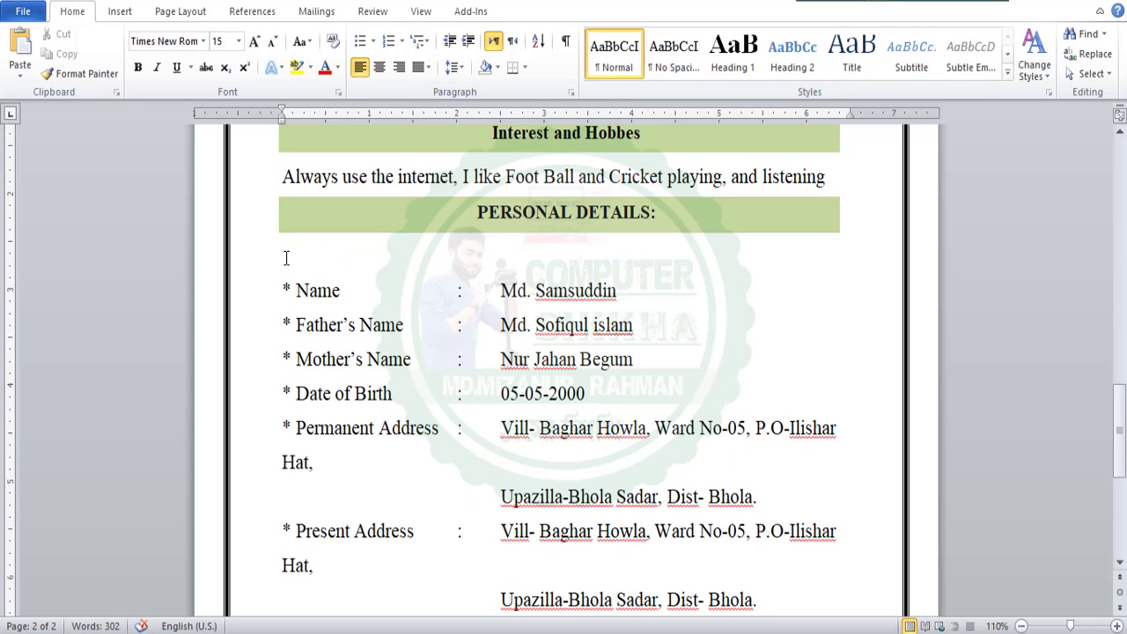
pyautogui.write('*')
pyautogui.write('Name')
pyautogui.press('Tab')
pyautogui.press('Tab')
pyautogui.write(':')
pyautogui.press('Tab')
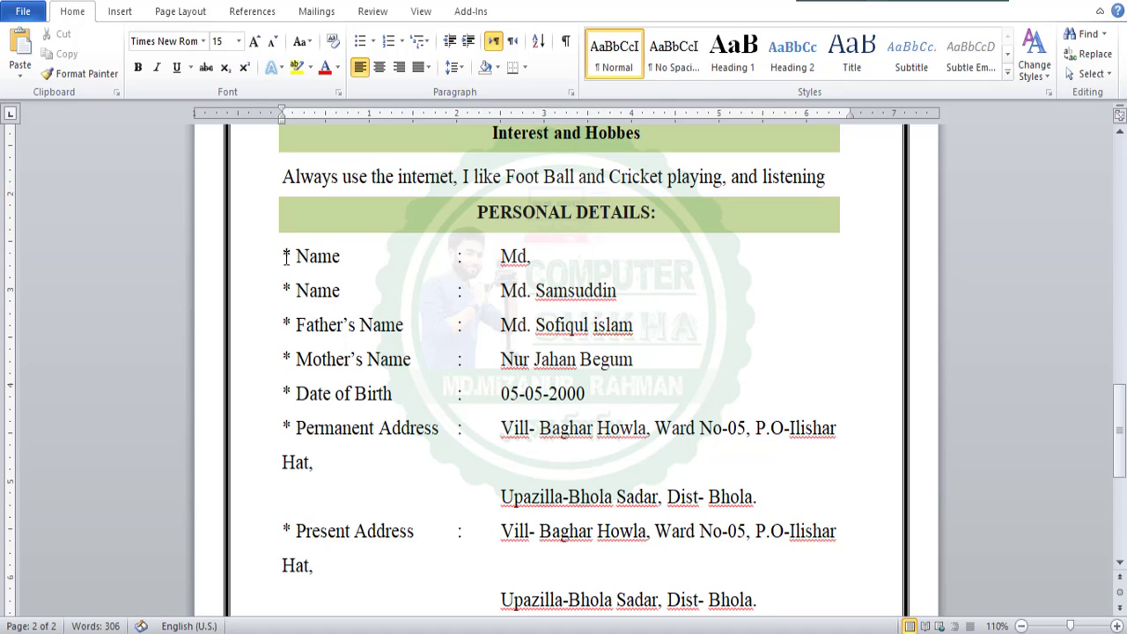
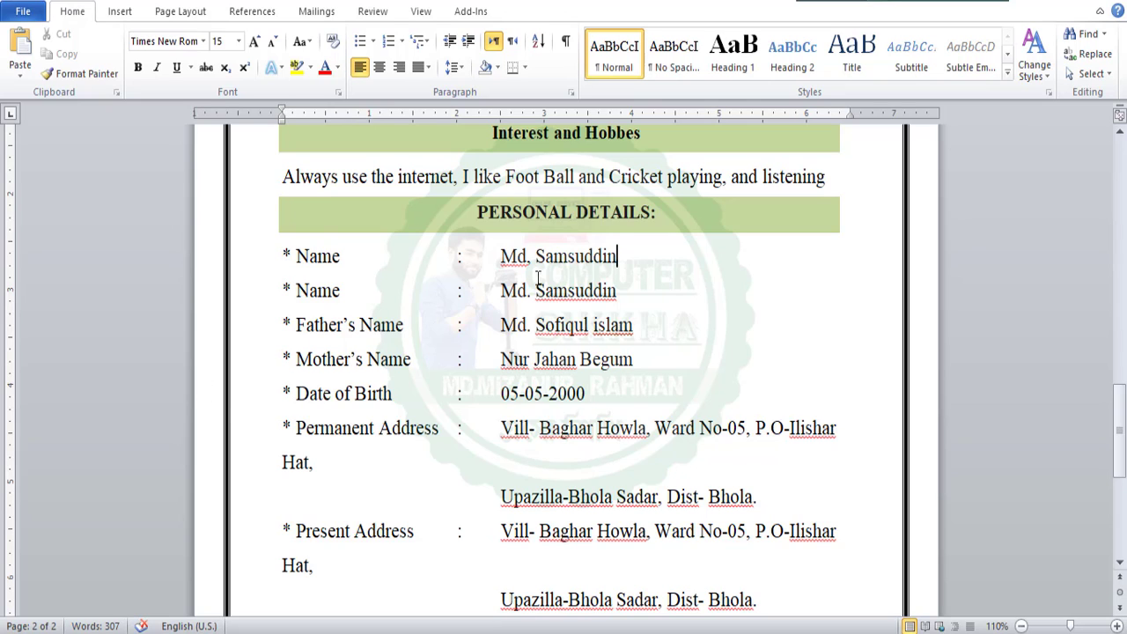
pyautogui.press('Return')
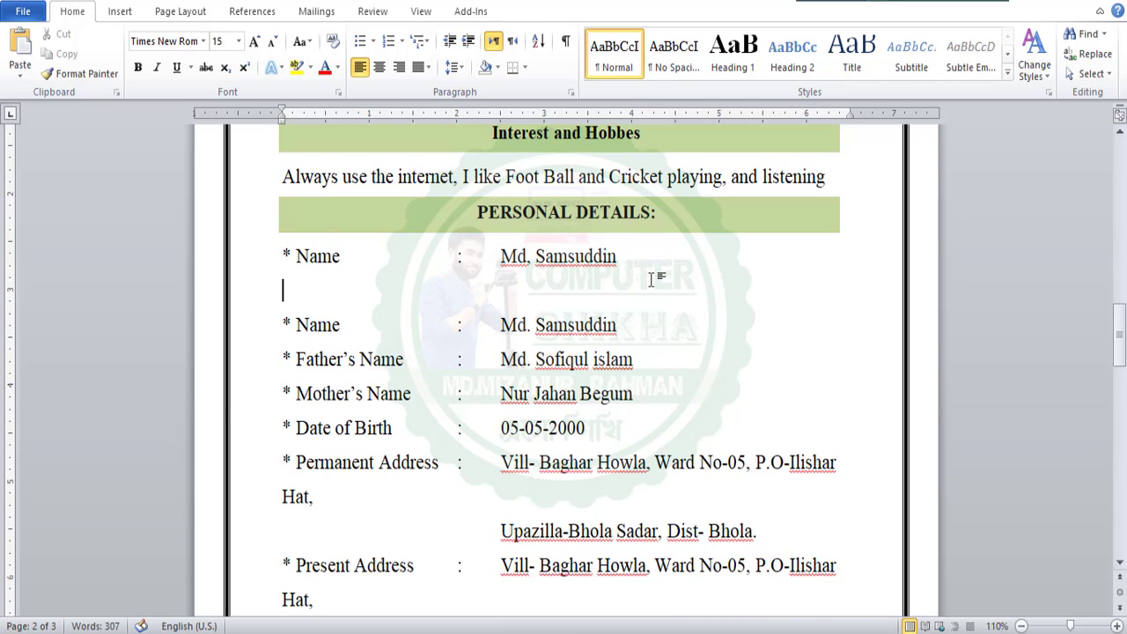
# Check the address lines and the Date and Signature area in the personal details
pyautogui.scroll(-2, 475, 315)
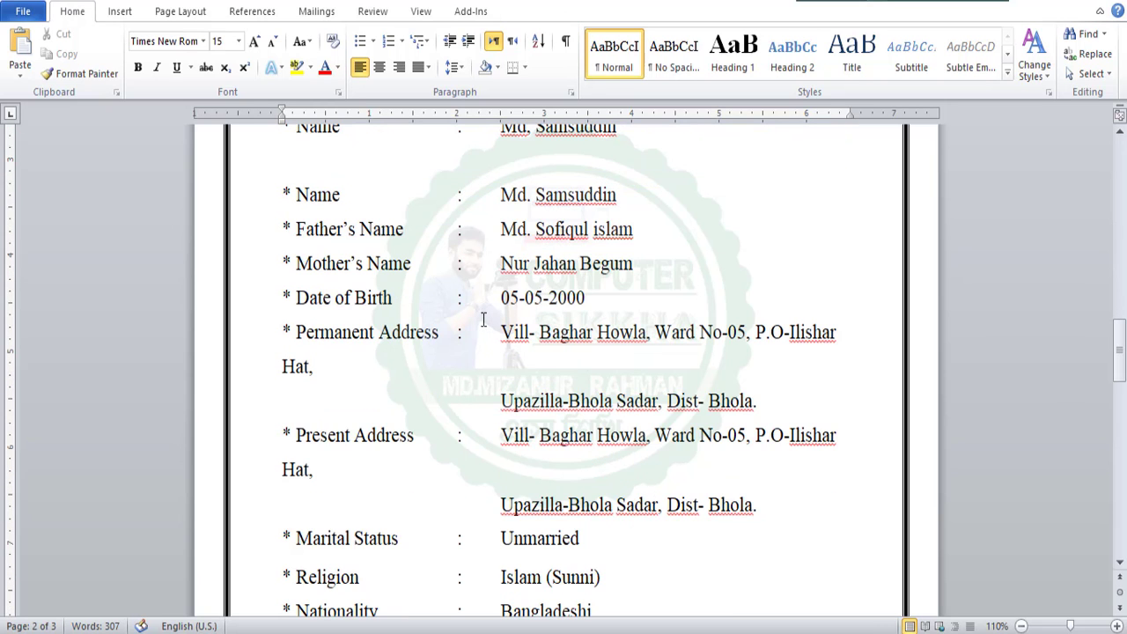
pyautogui.scroll(-3, 537, 255)
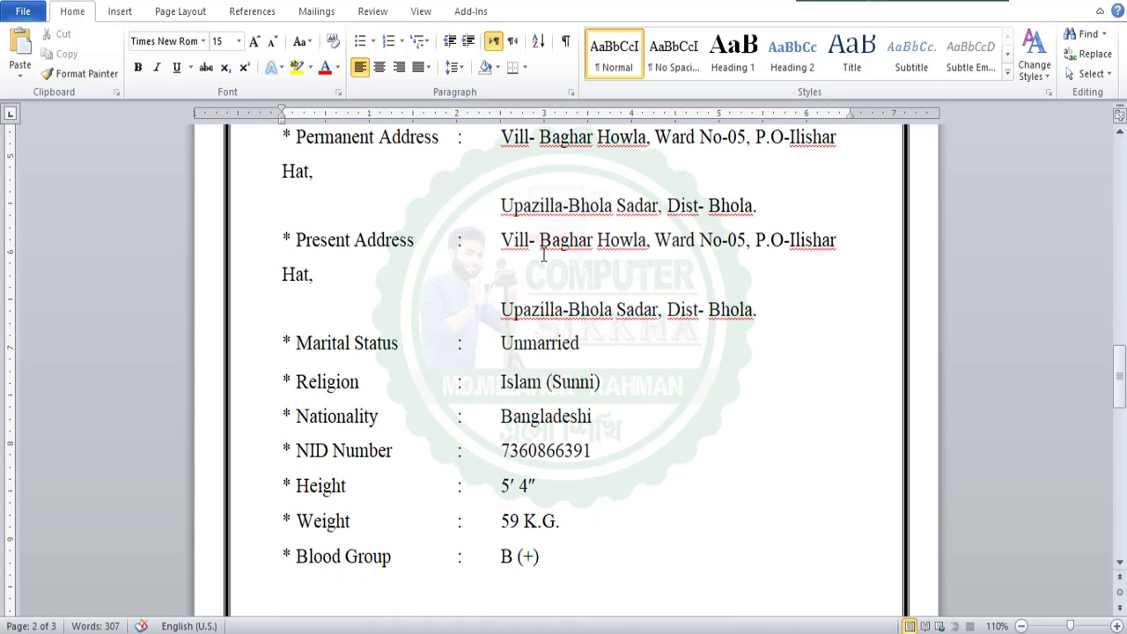
pyautogui.scroll(-1, 543, 255)
pyautogui.scroll(3, 541, 269)
pyautogui.click(502, 336)
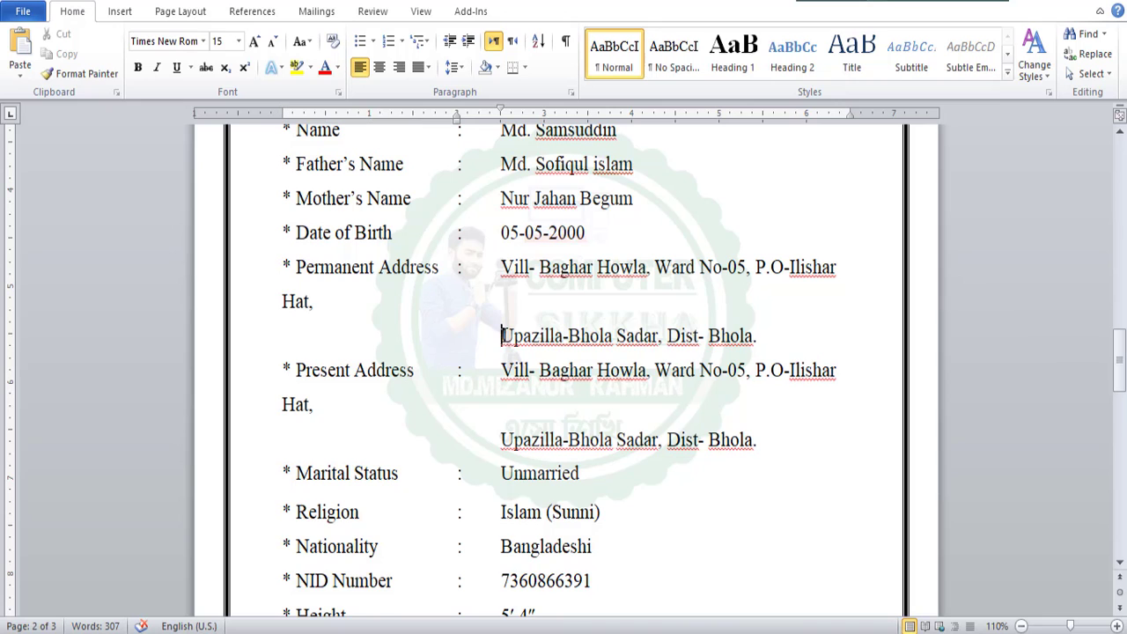
pyautogui.scroll(-2, 385, 282)
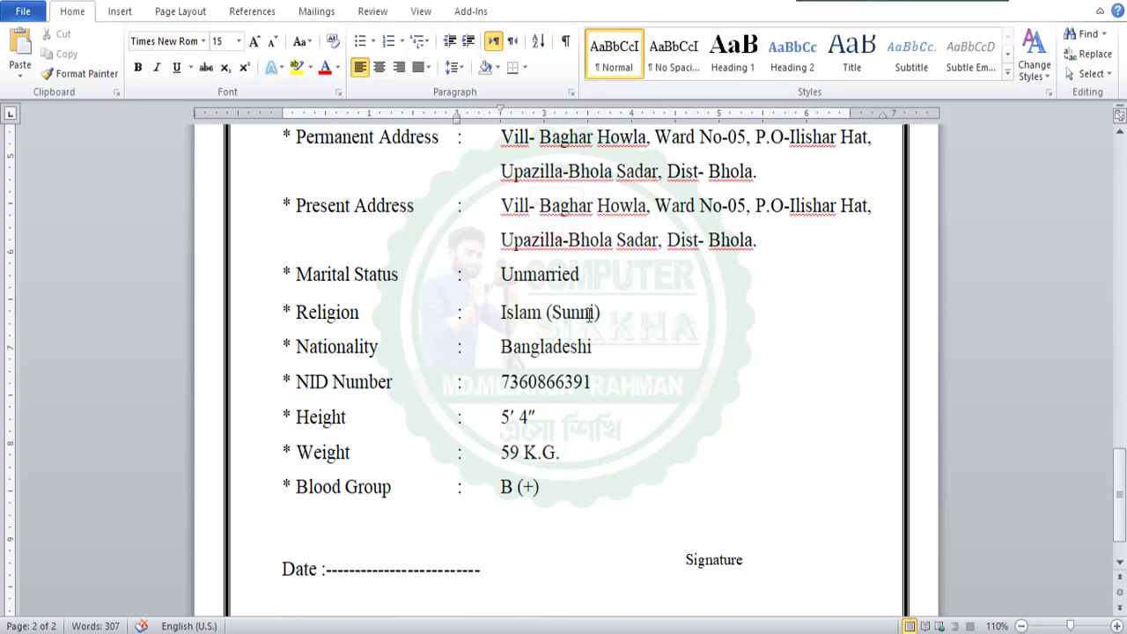
pyautogui.scroll(-1, 589, 316)
pyautogui.click(332, 486)
pyautogui.click(314, 504)
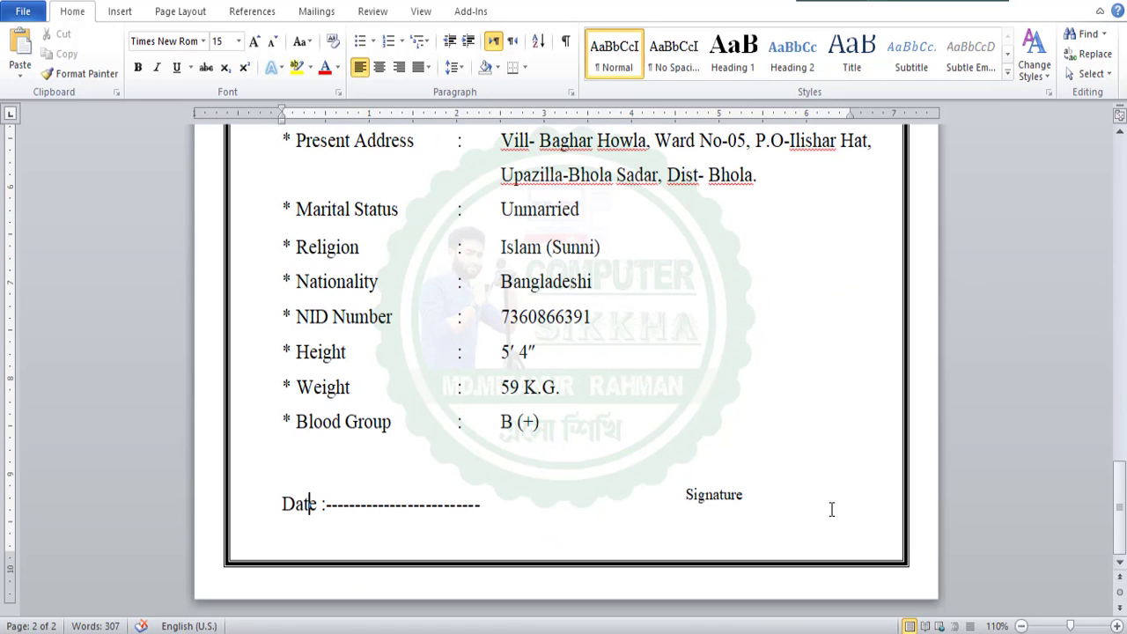
pyautogui.click(692, 472)
pyautogui.click(654, 420)
# Return to page 1 and check the CV title, contact address and CAREER OBJECTIVE heading
pyautogui.scroll(1, 692, 440)
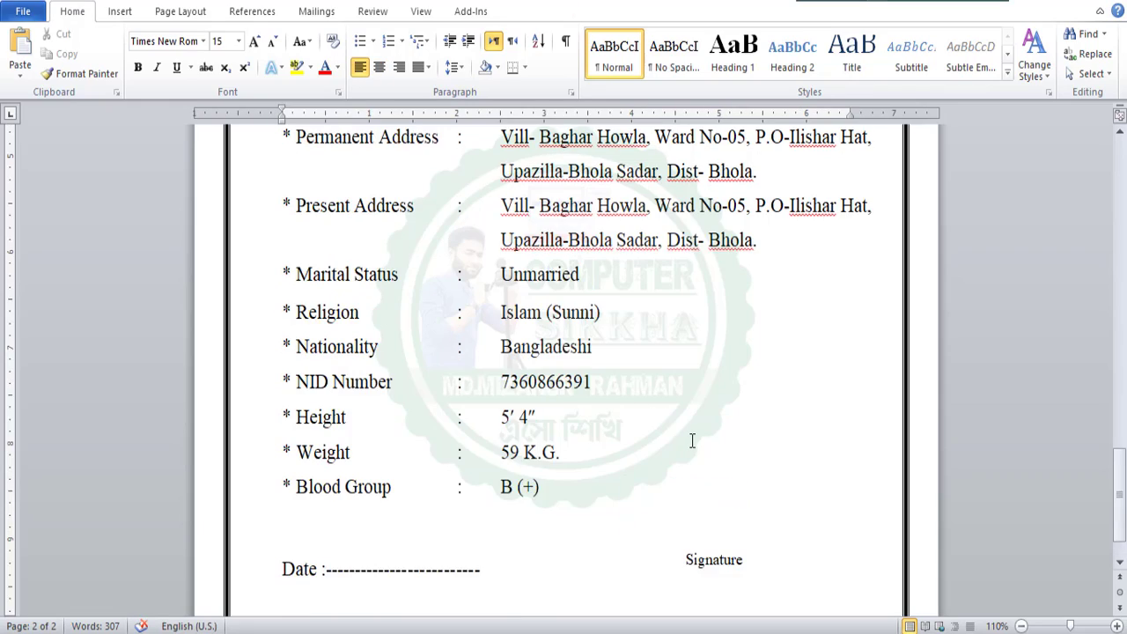
pyautogui.scroll(19, 692, 440)
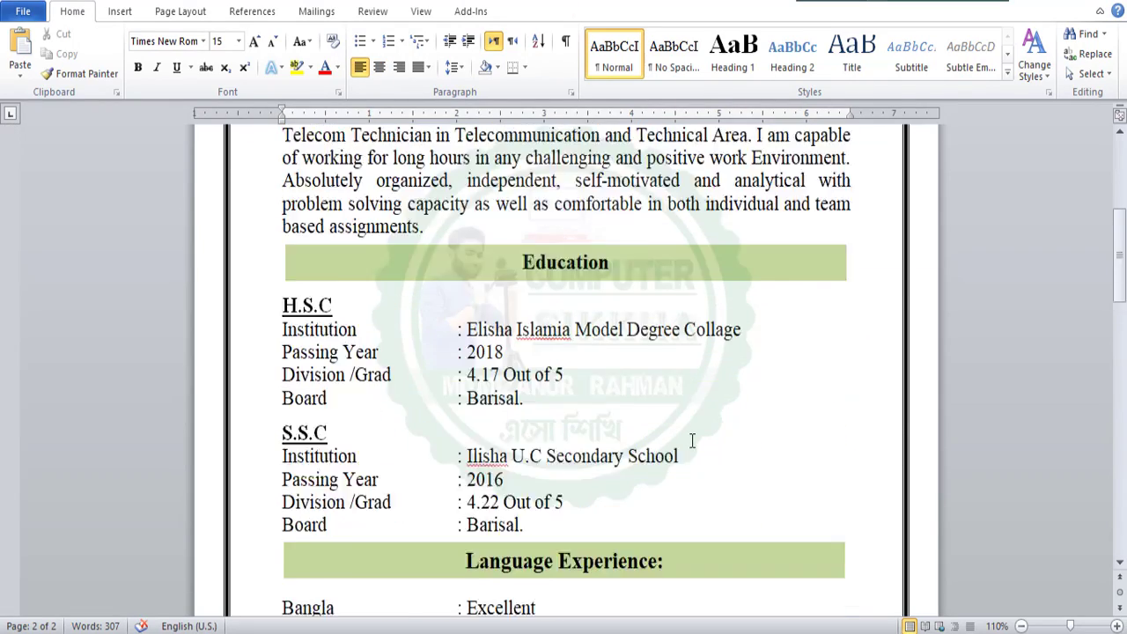
pyautogui.scroll(6, 692, 441)
pyautogui.click(388, 292)
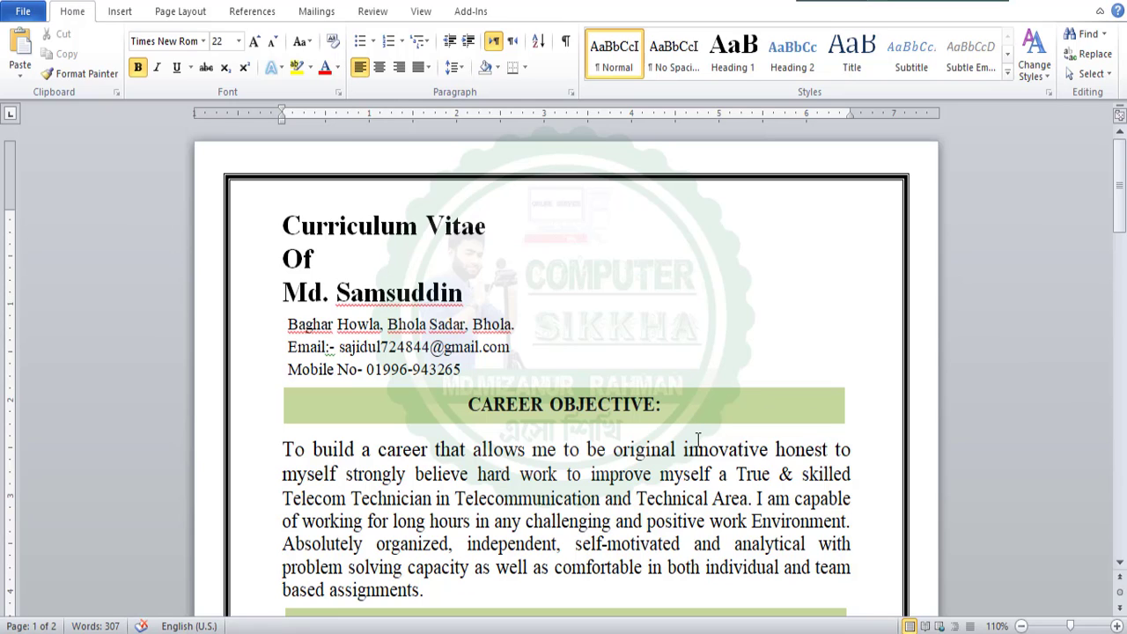
pyautogui.click(646, 404)
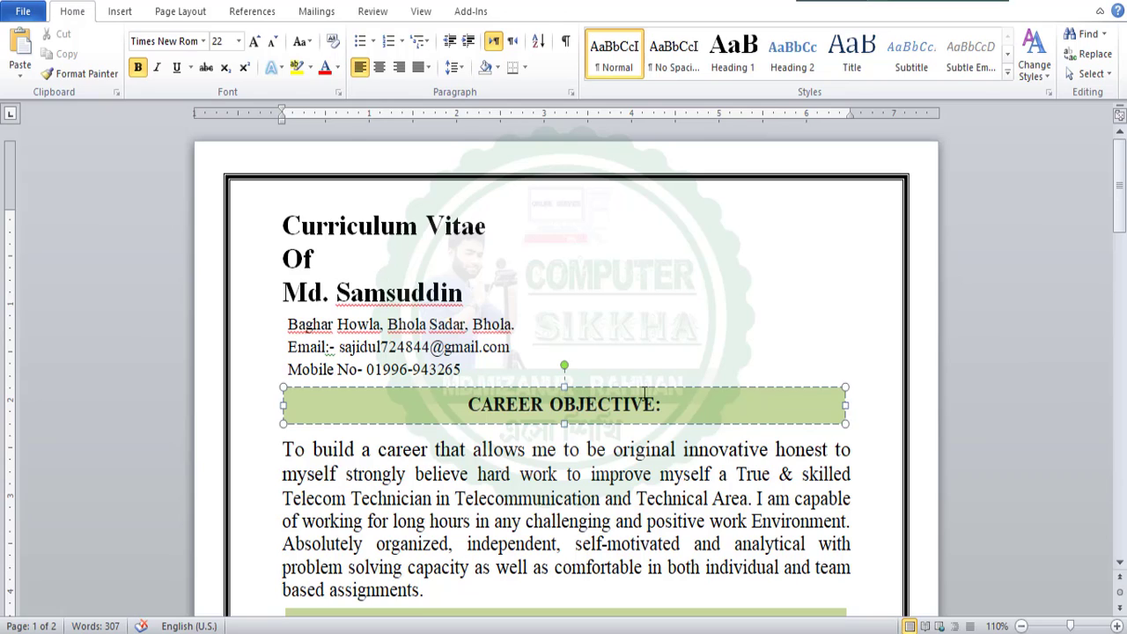
pyautogui.click(572, 322)
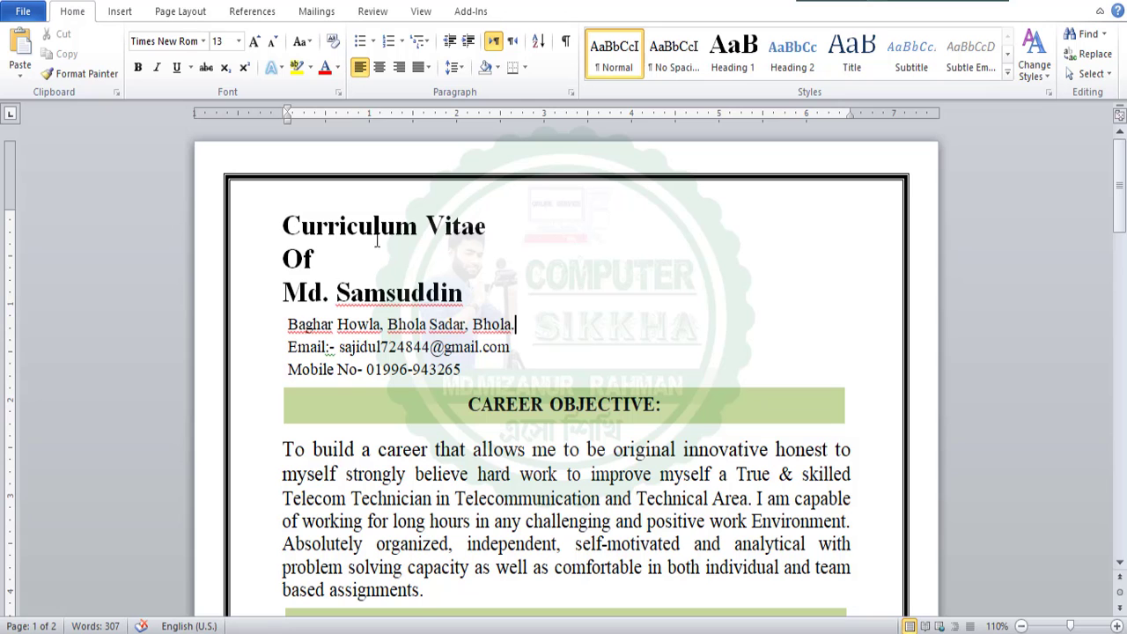
pyautogui.scroll(-1, 680, 403)
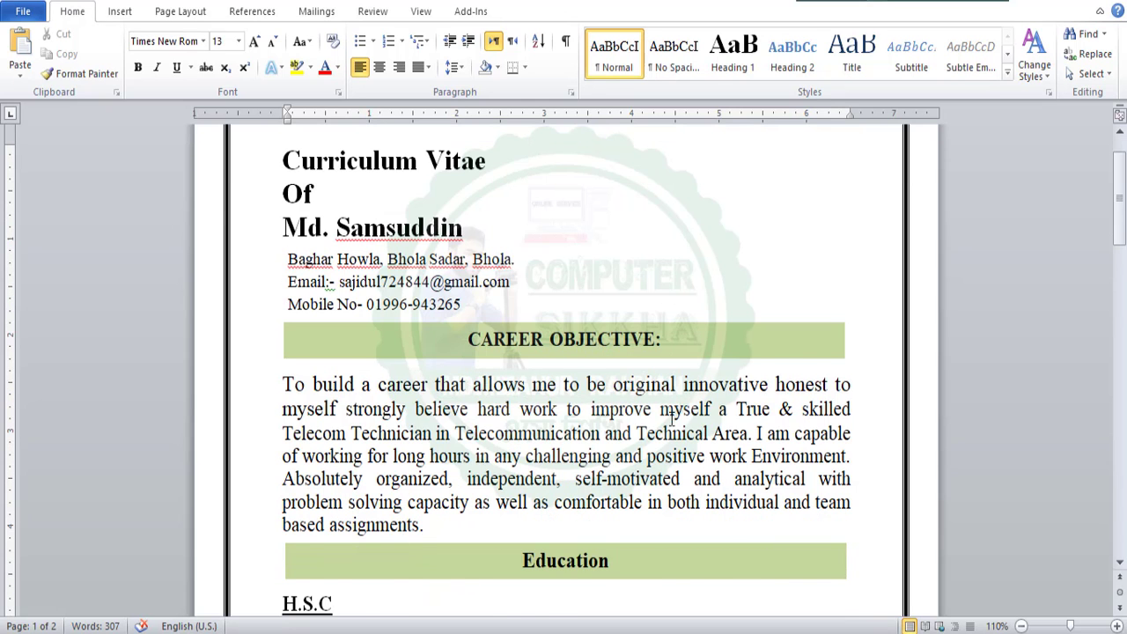